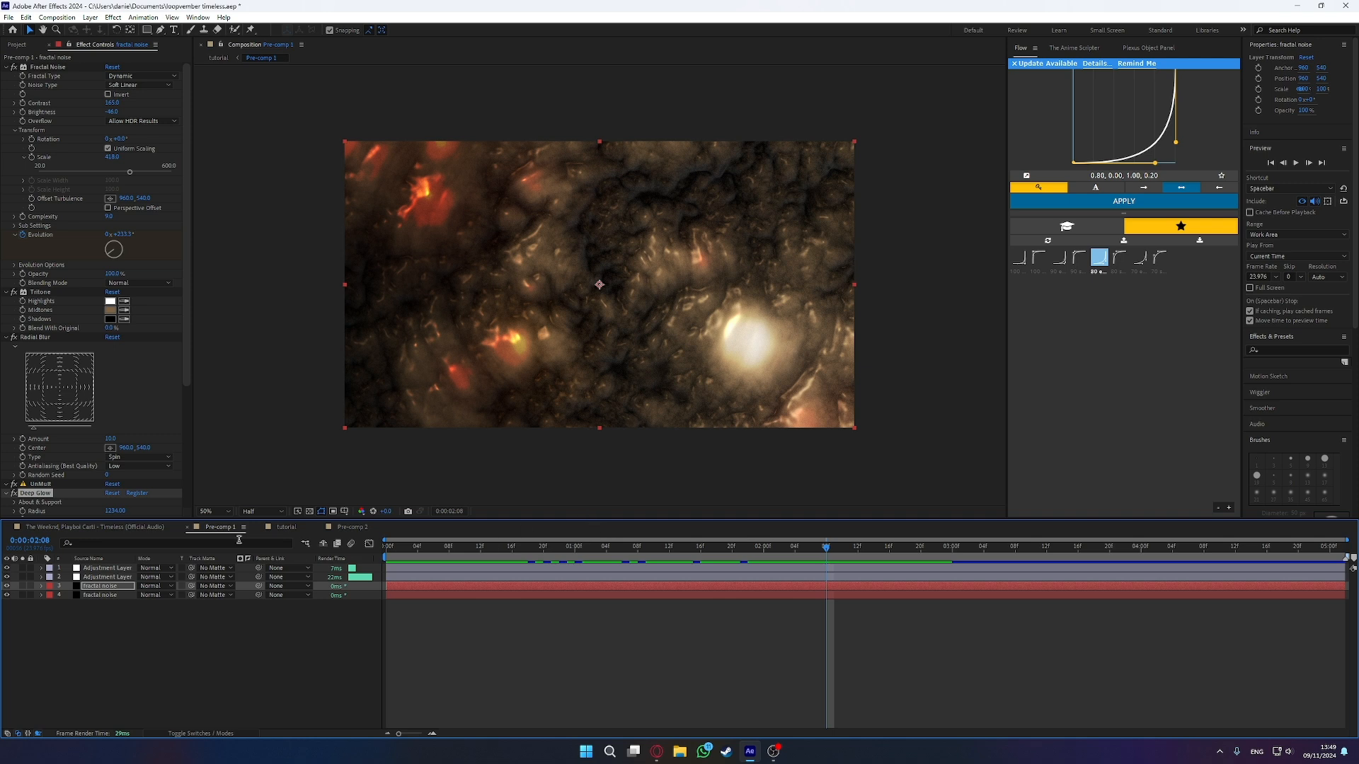
- Preview the finished fiery texture animation in Pre-comp 1 at several points along its timeline
left_click(614, 559)
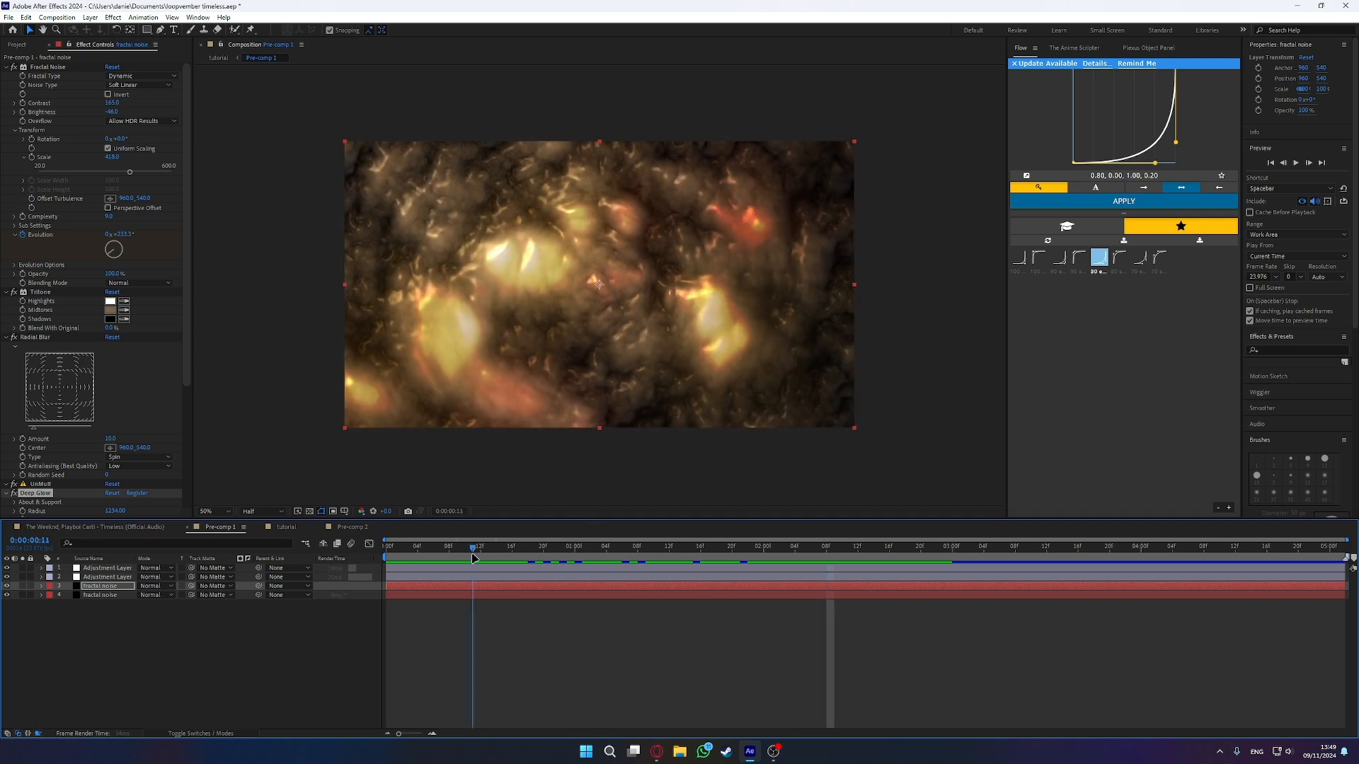
left_click_drag(620, 561, 1149, 548)
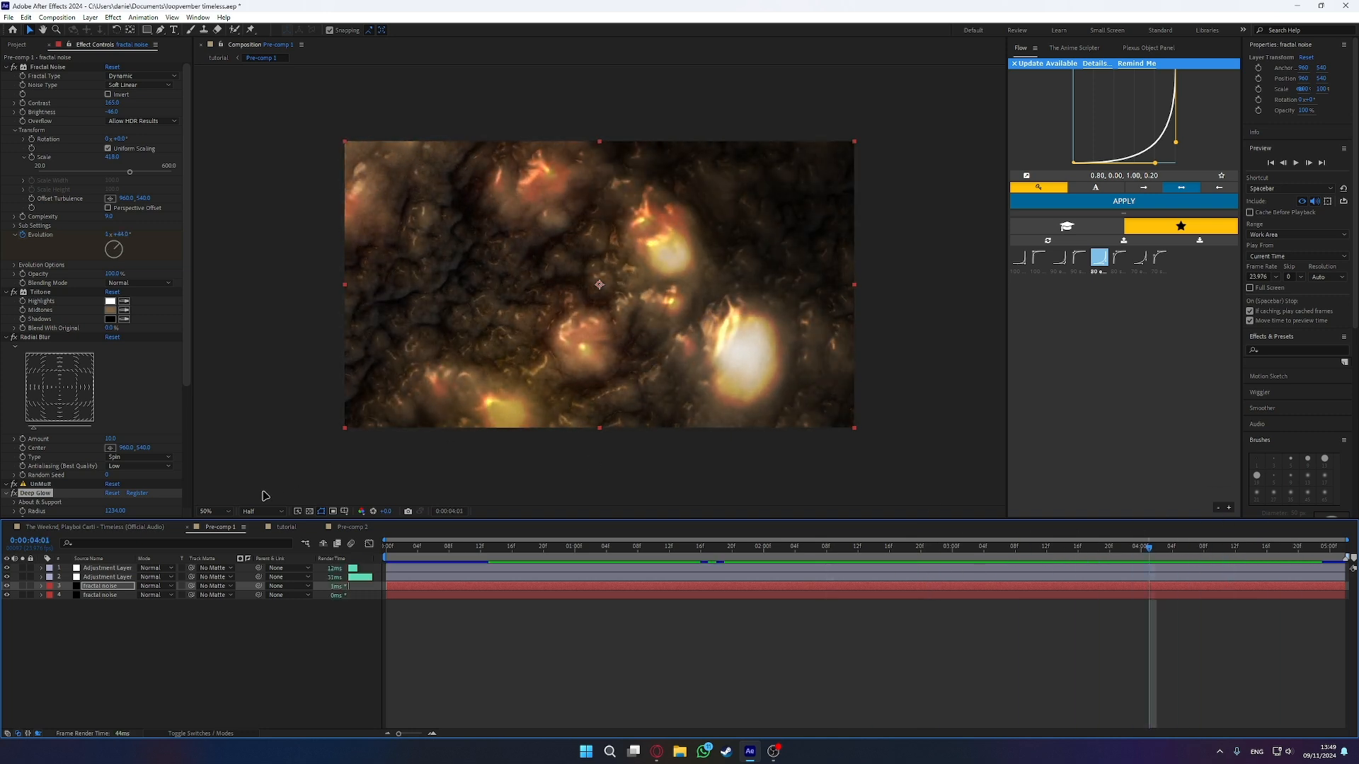
left_click(323, 528)
left_click(130, 529)
- Open Pre-comp 2 from the tutorial composition and move the playhead to its first frame
left_click(284, 528)
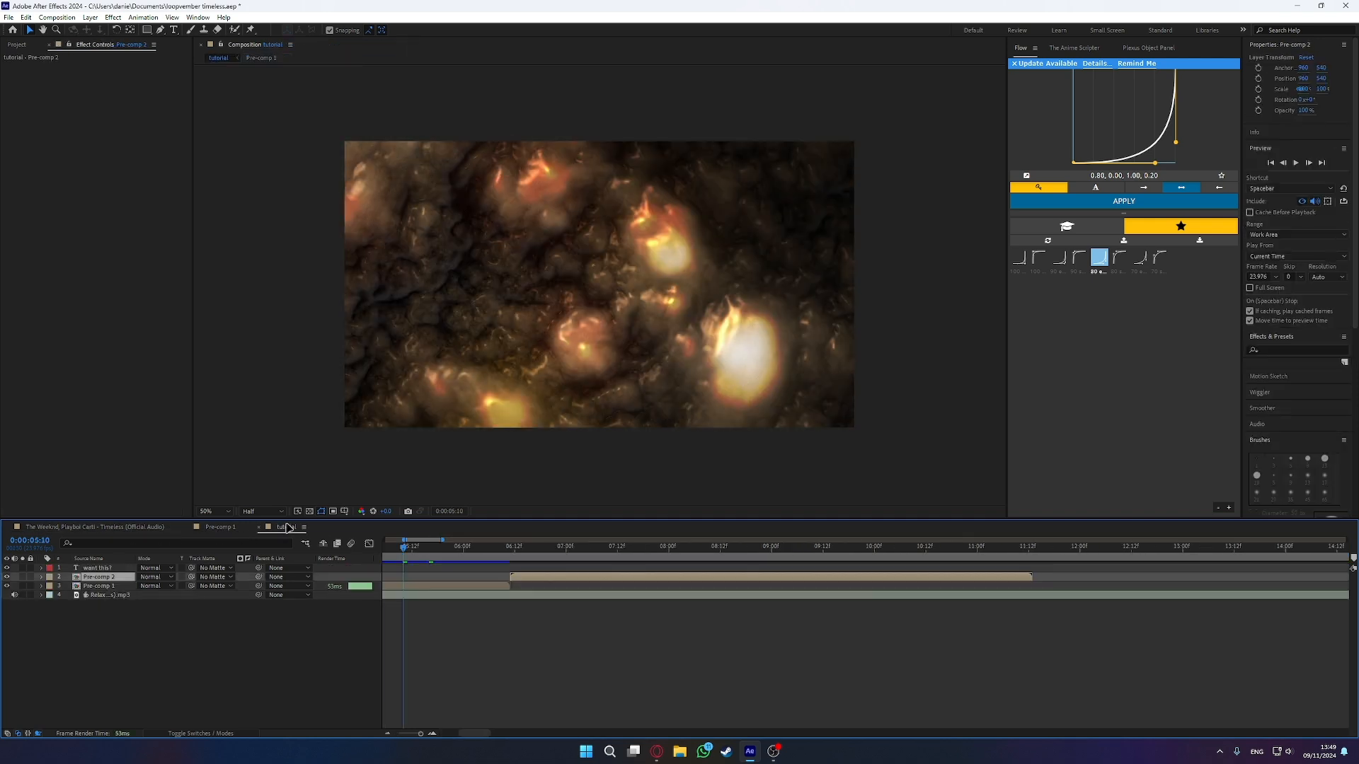
left_click(586, 547)
double_click(584, 579)
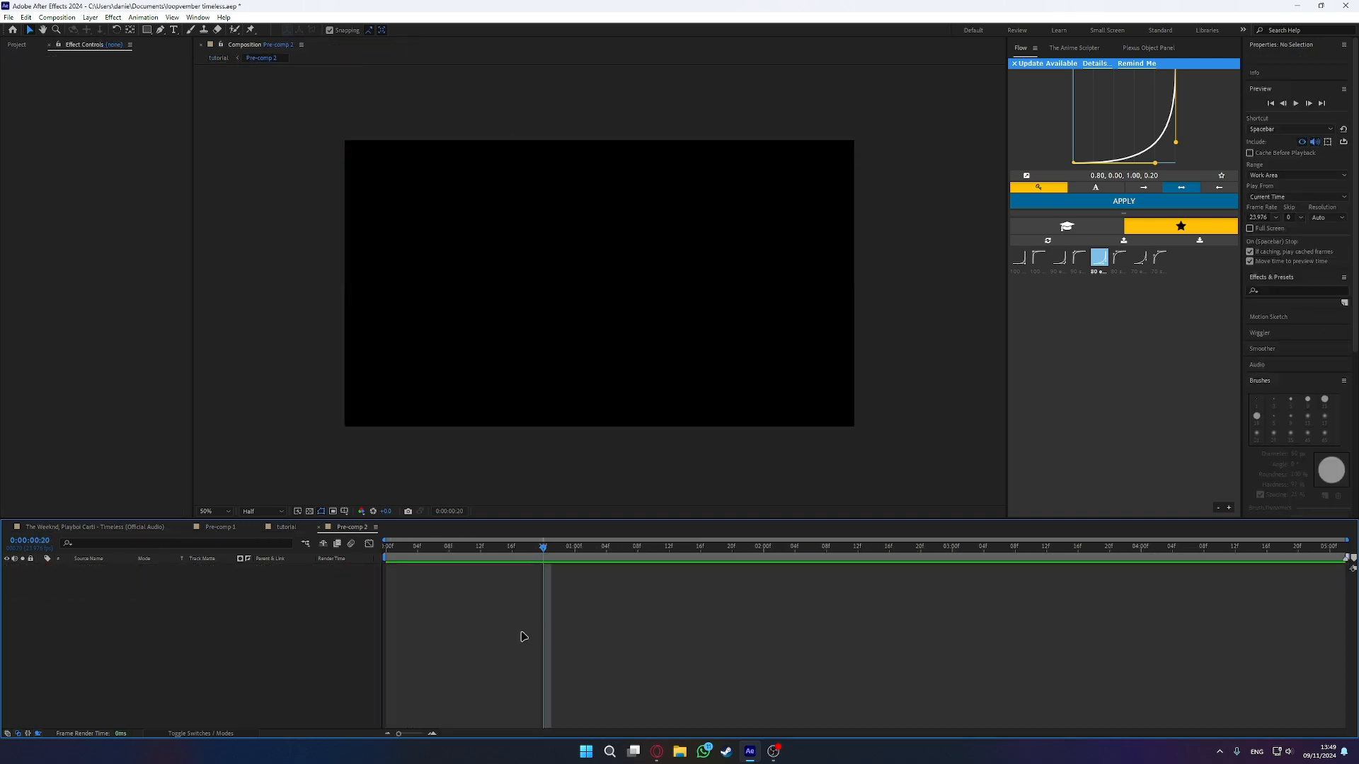
left_click_drag(452, 550, 316, 590)
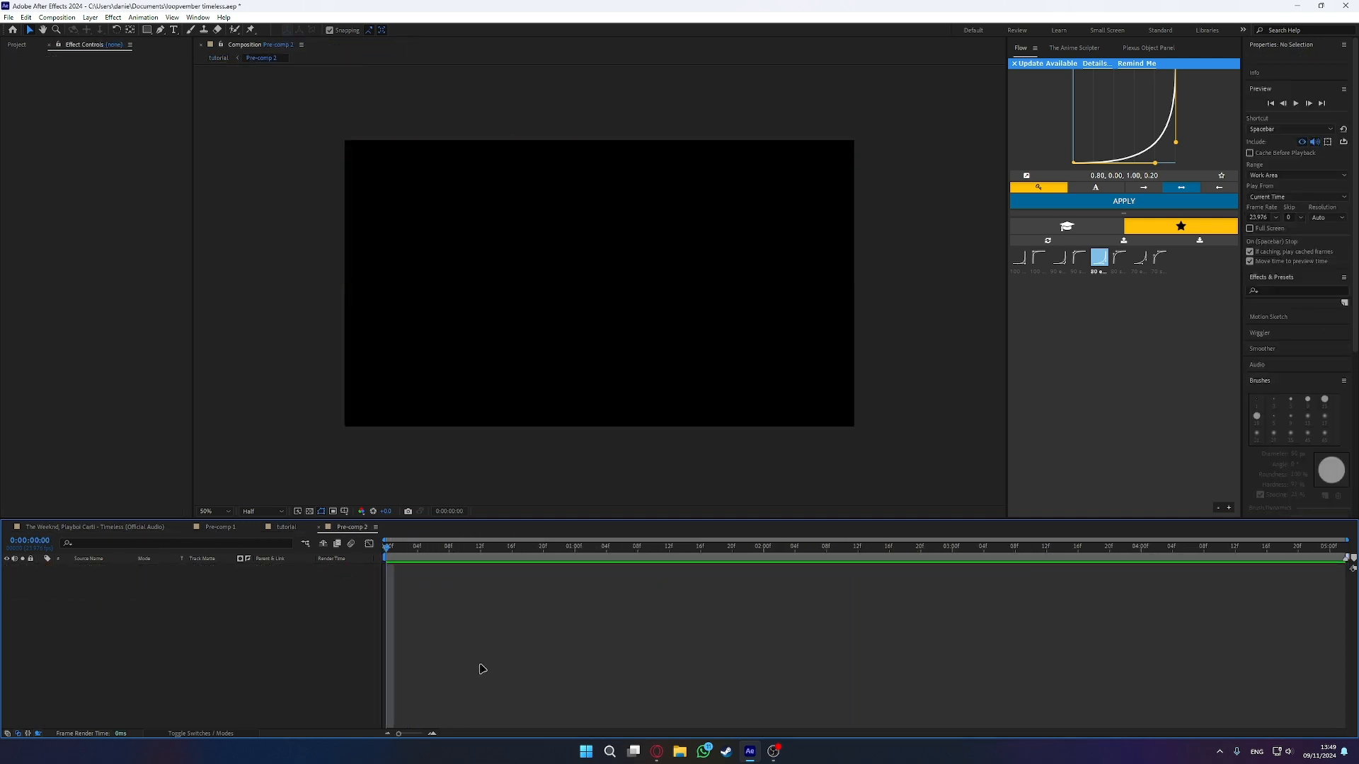
- Create a black 1920 x 1080 solid named "fractal noise" in Pre-comp 2
key("ctrl+y")
key("BackSpace")
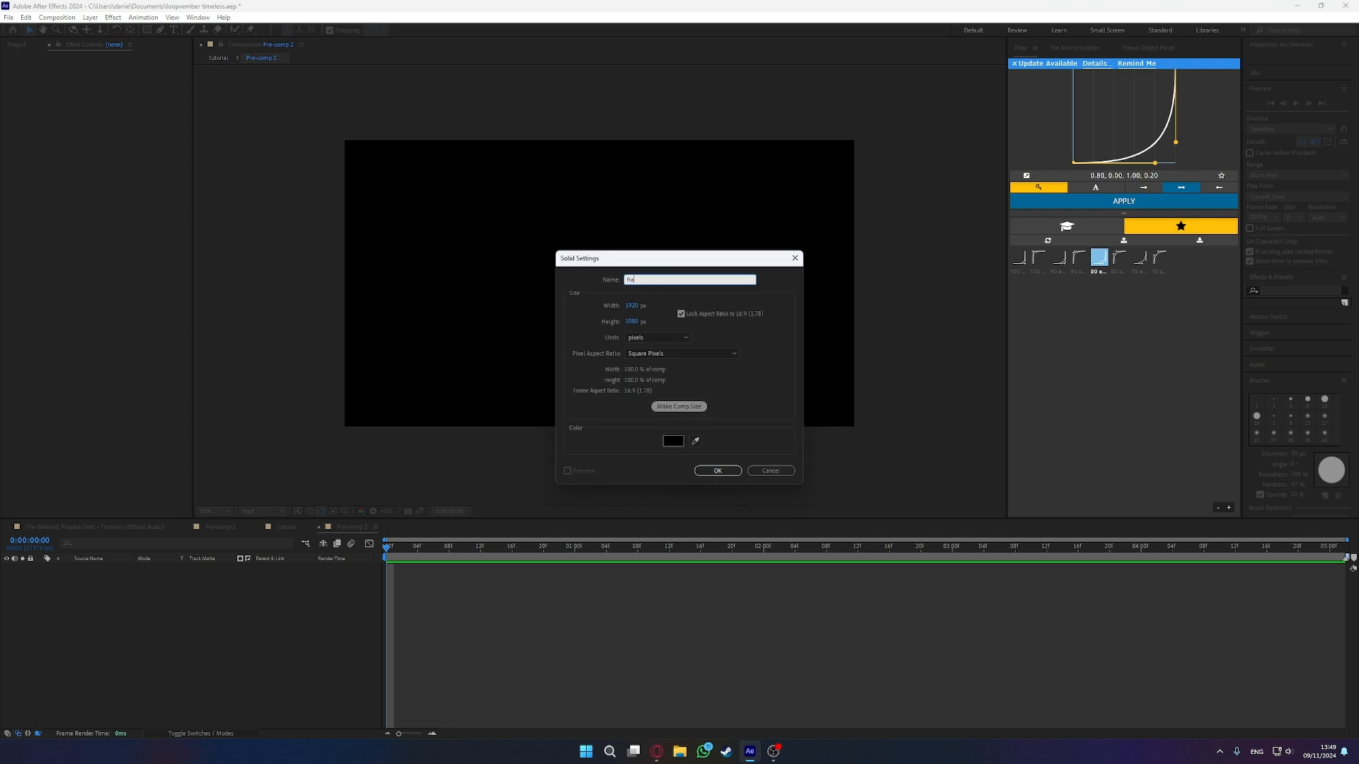
type("fractal noise")
left_click(717, 471)
- Apply the Fractal Noise effect to the fractal noise solid
key("ctrl+space")
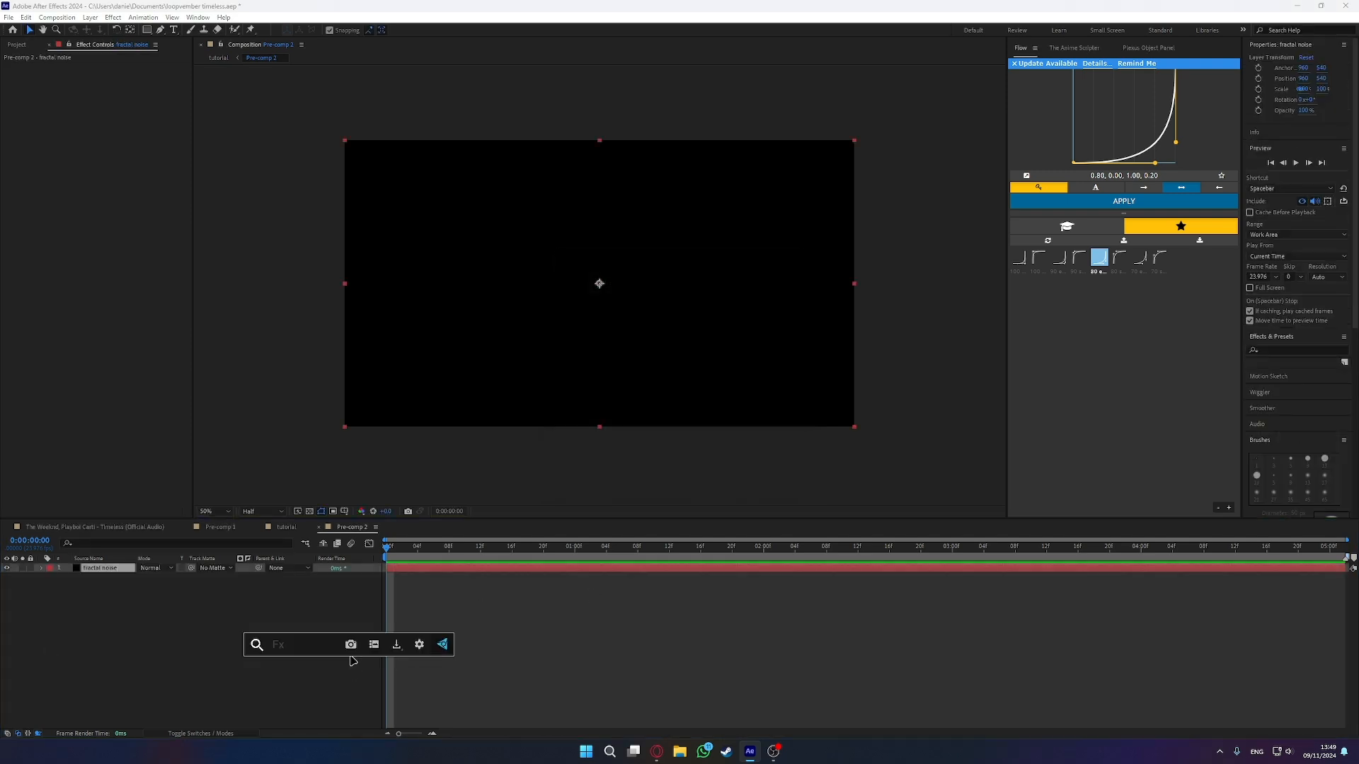
type("fro")
key("BackSpace")
key("BackSpace")
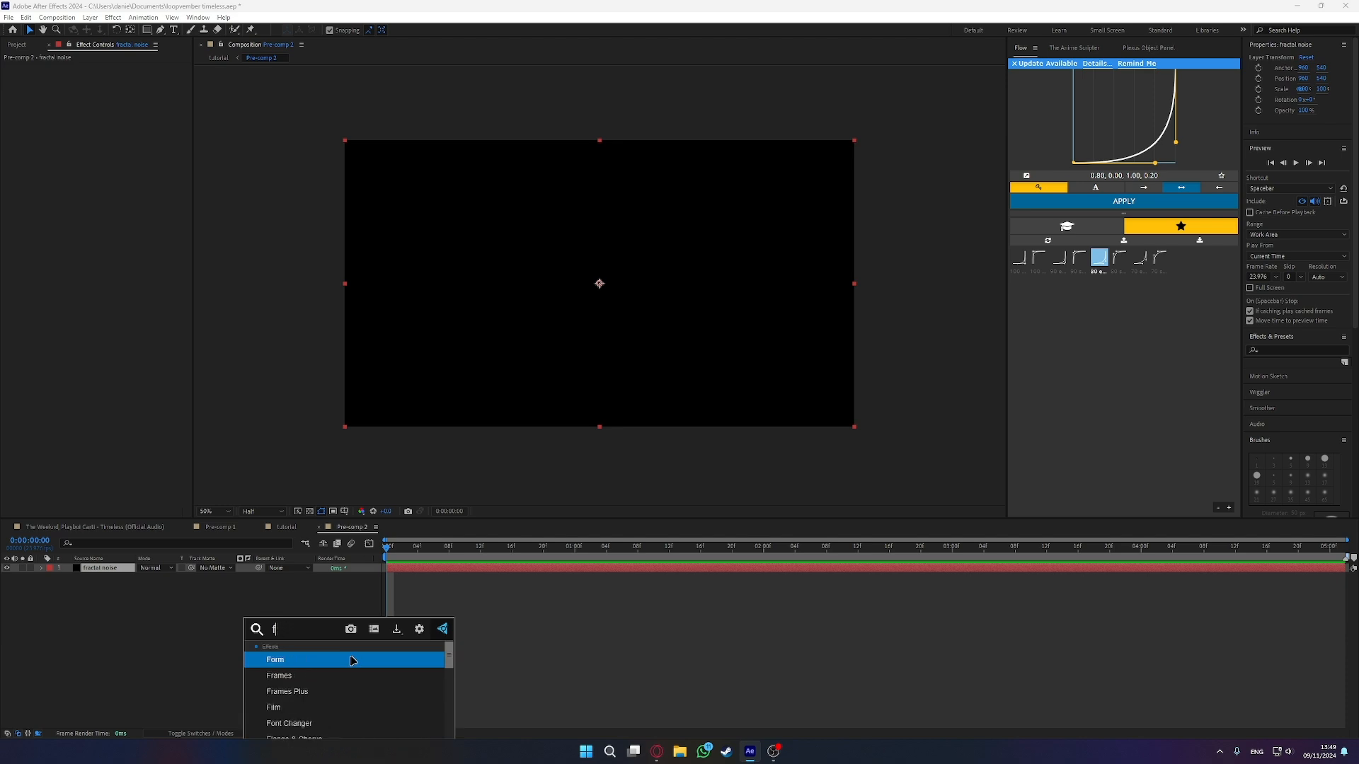
type("ractal")
left_click(352, 676)
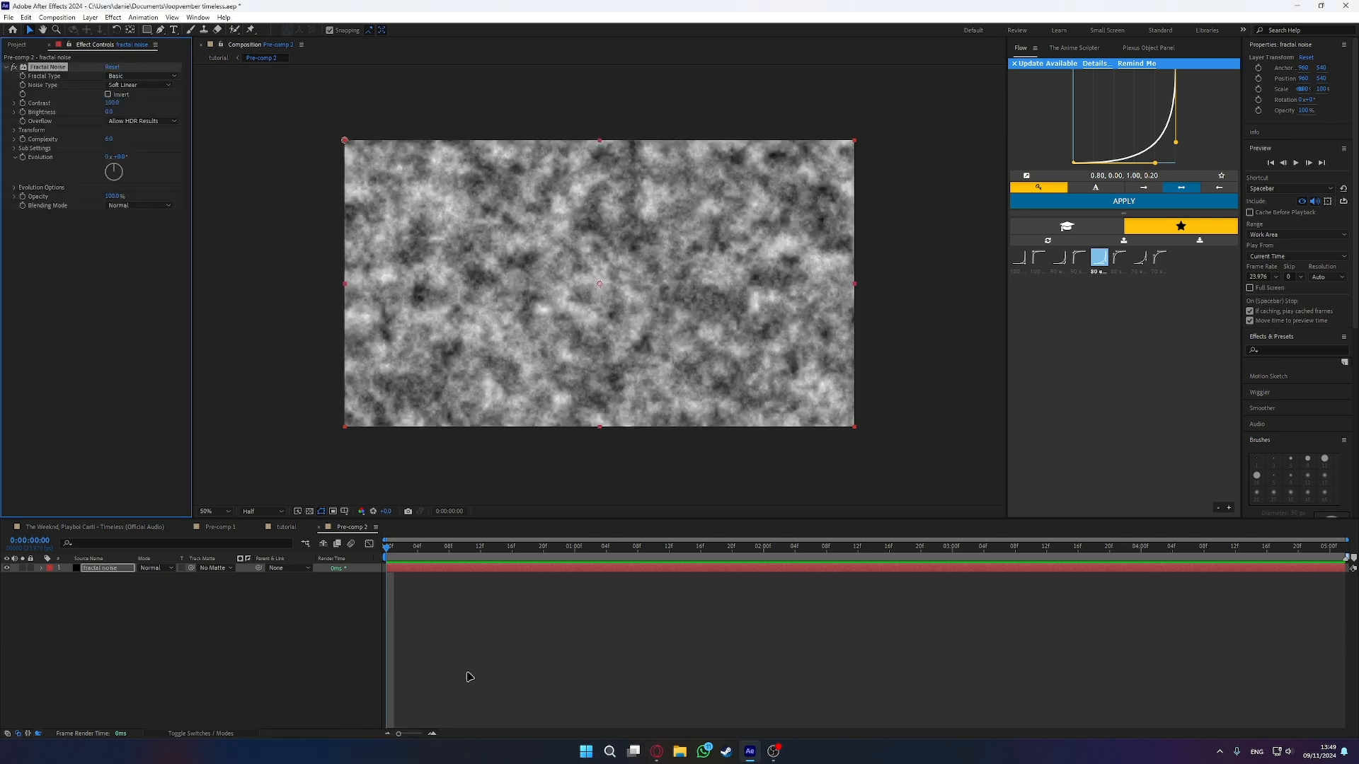
- Move the playhead to 0:00:00:22, check the finished look in Pre-comp 1 for reference, and return to Pre-comp 2
left_click_drag(405, 554, 559, 549)
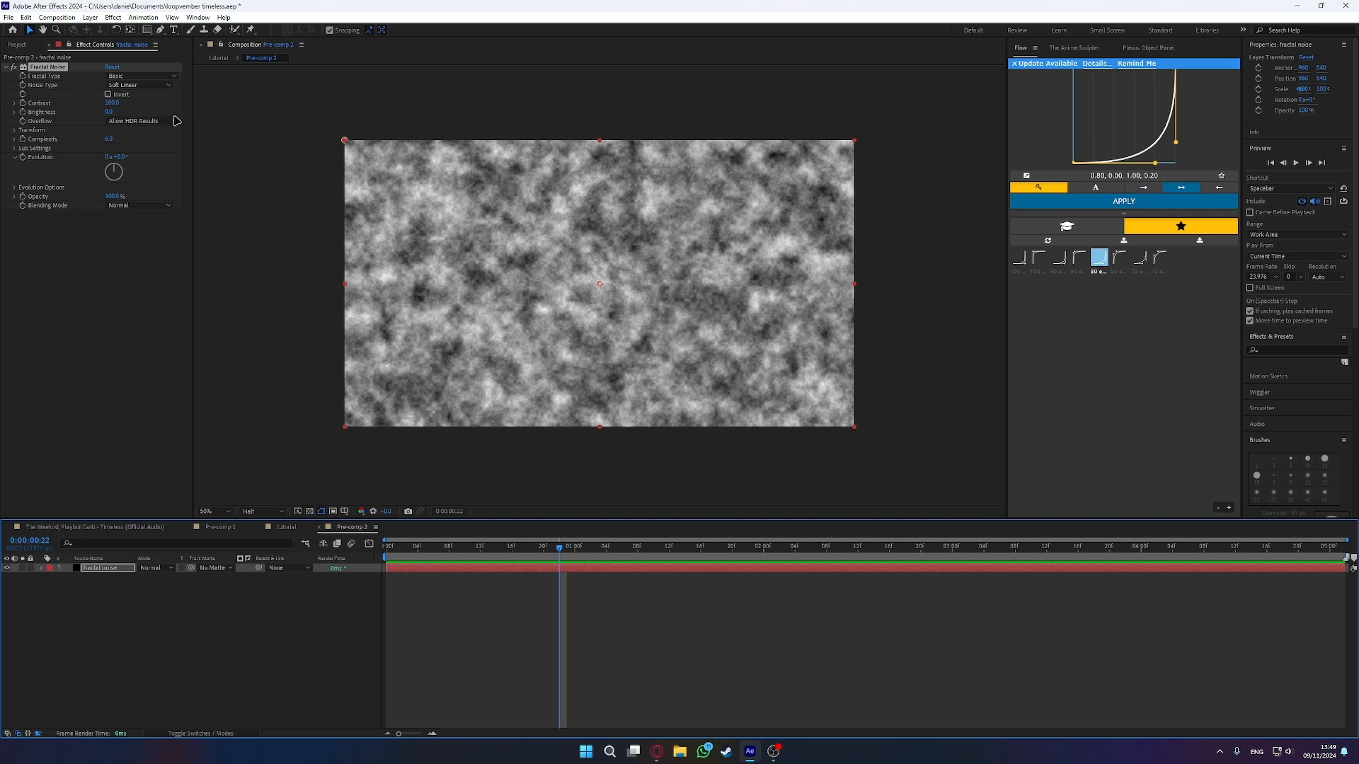
left_click(227, 528)
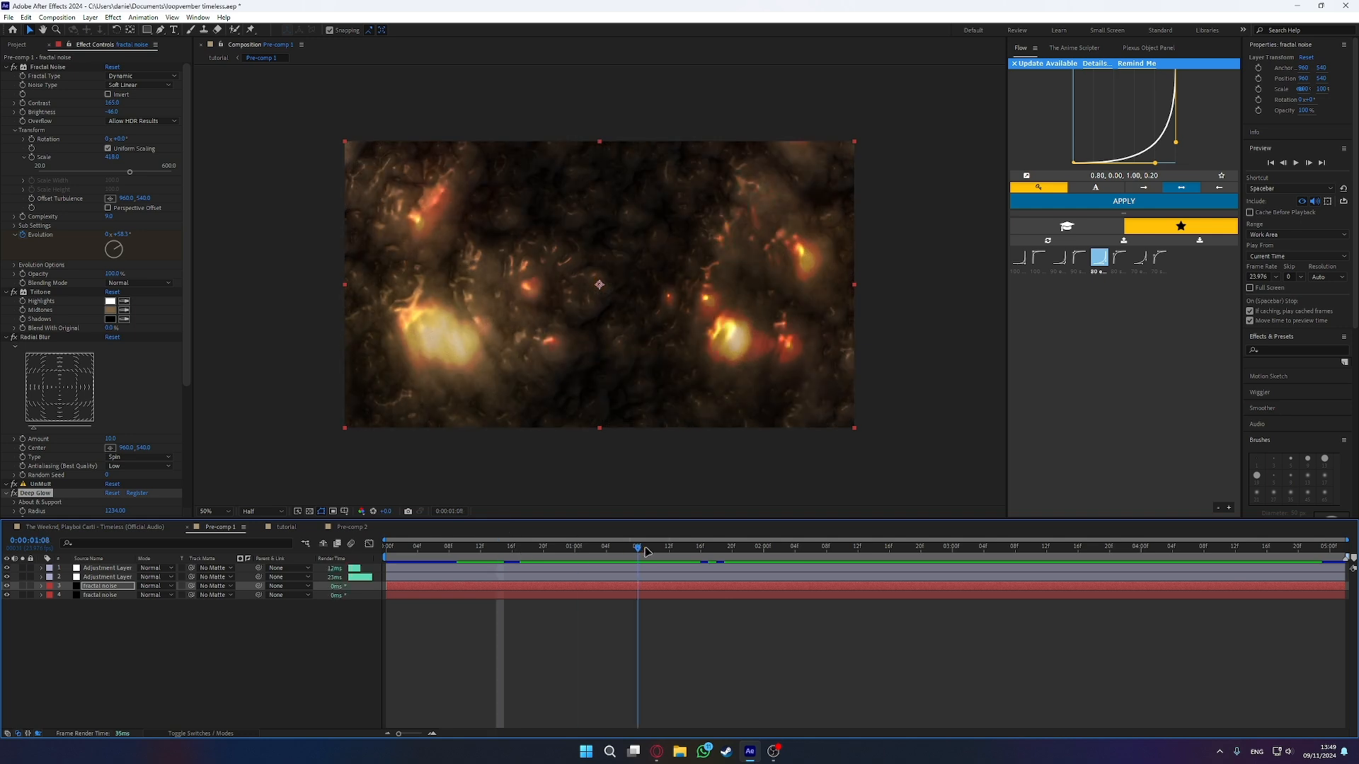
left_click(347, 528)
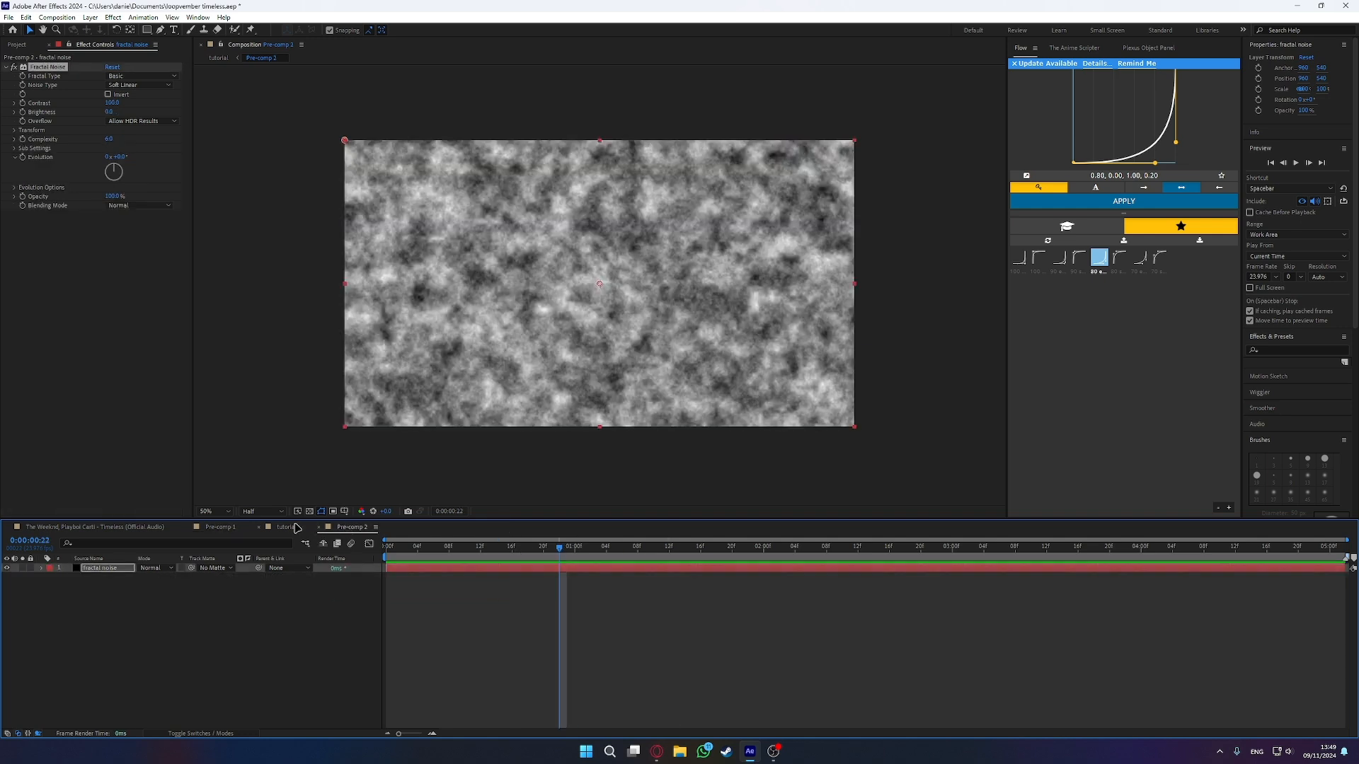
- Set the Fractal Type of the Fractal Noise effect to Dynamic
left_click(141, 76)
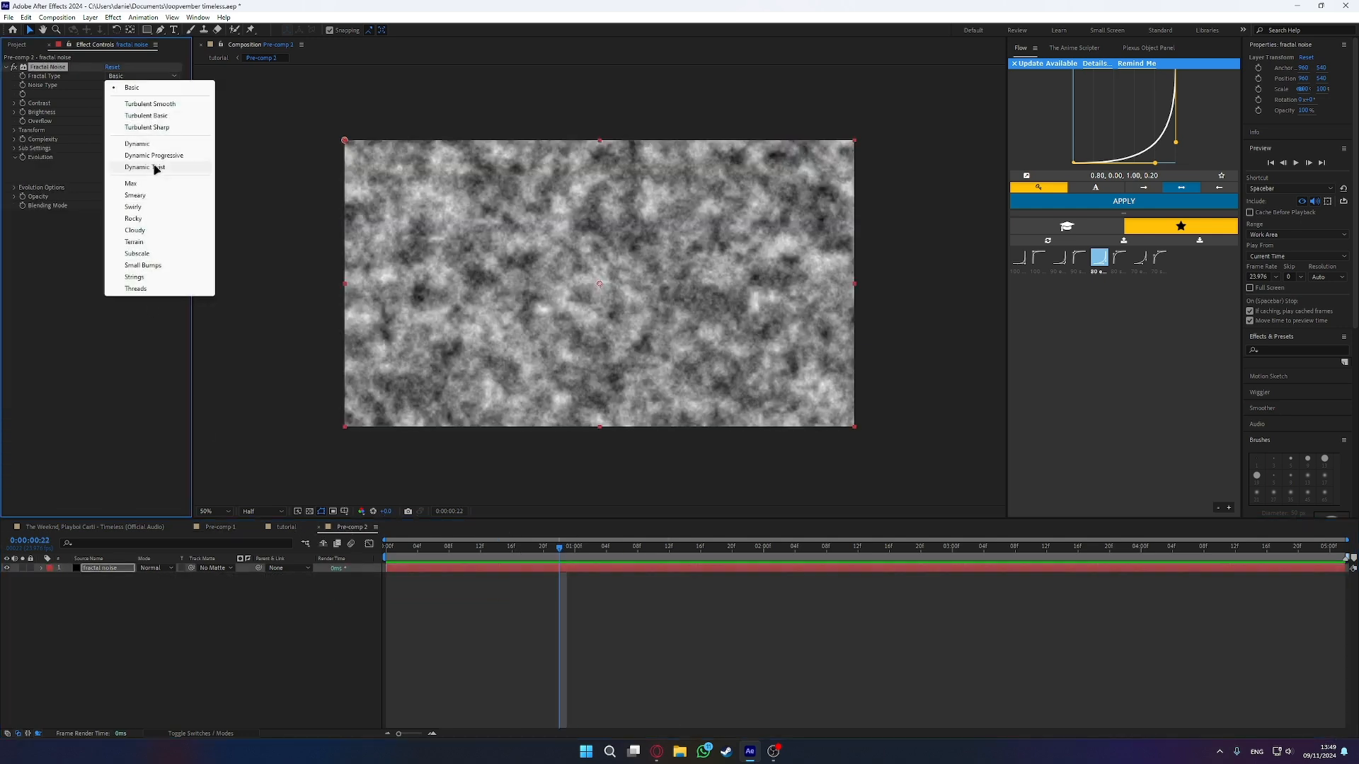
left_click(137, 143)
scroll(622, 304, "up", 3)
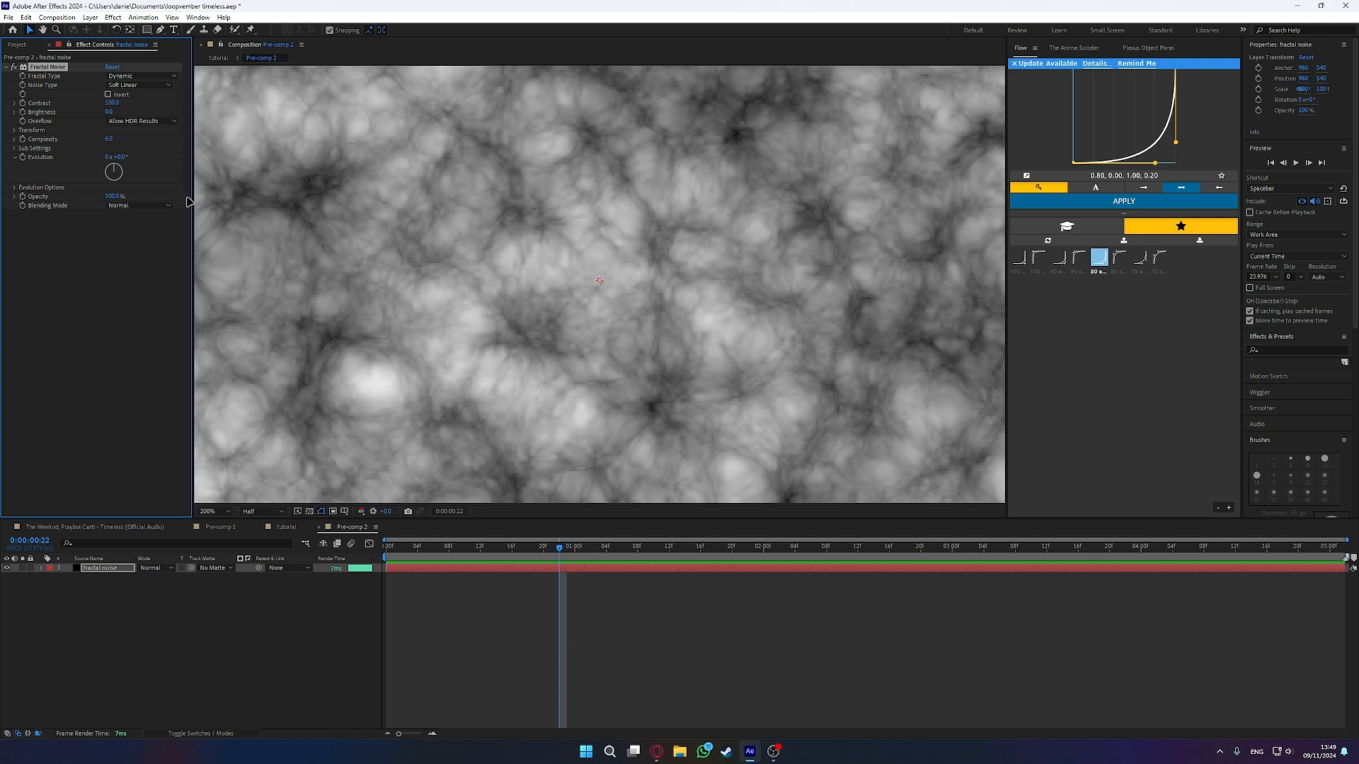
scroll(234, 173, "down", 2)
- Raise the Fractal Noise contrast well above 100 and lower its brightness below zero to deepen the dark areas
mouse_move(108, 105)
left_mouse_down()
mouse_move(150, 115)
mouse_move(105, 109)
left_mouse_up()
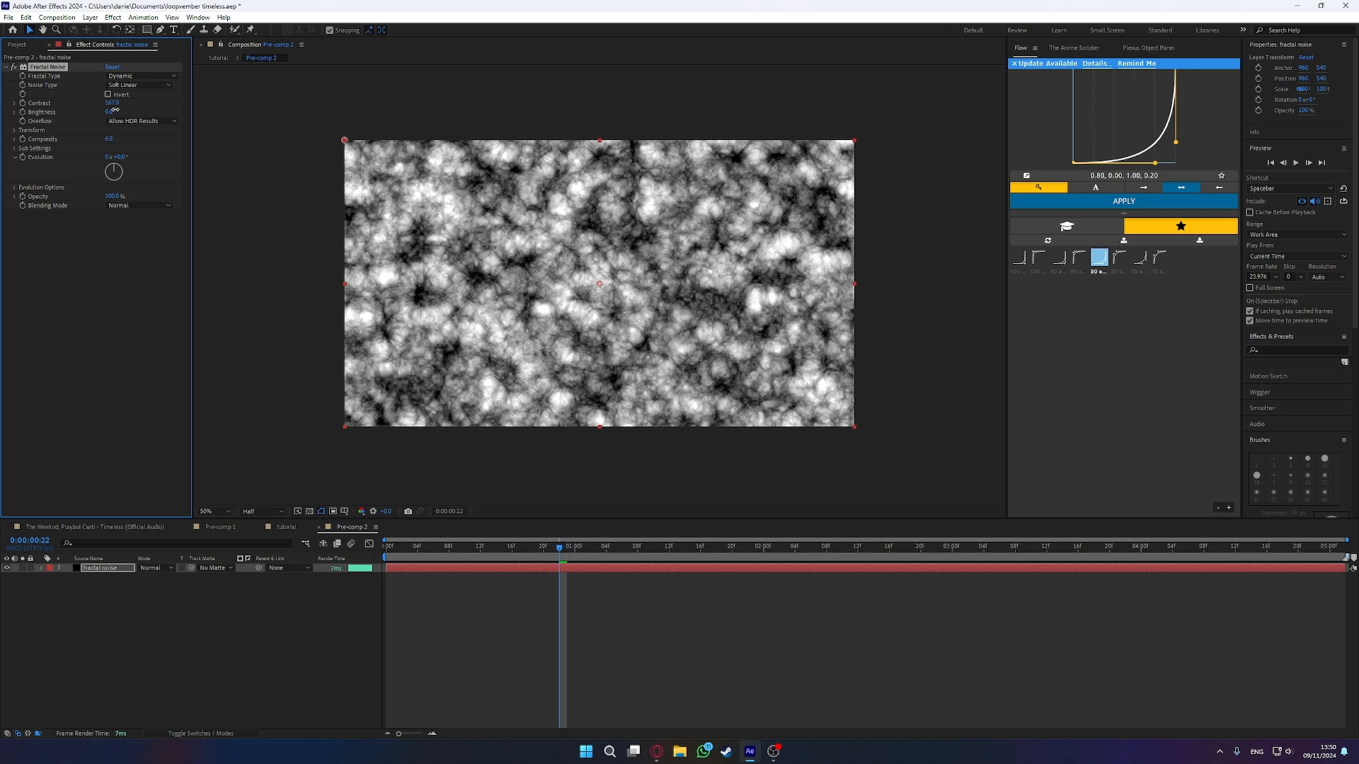
key("period")
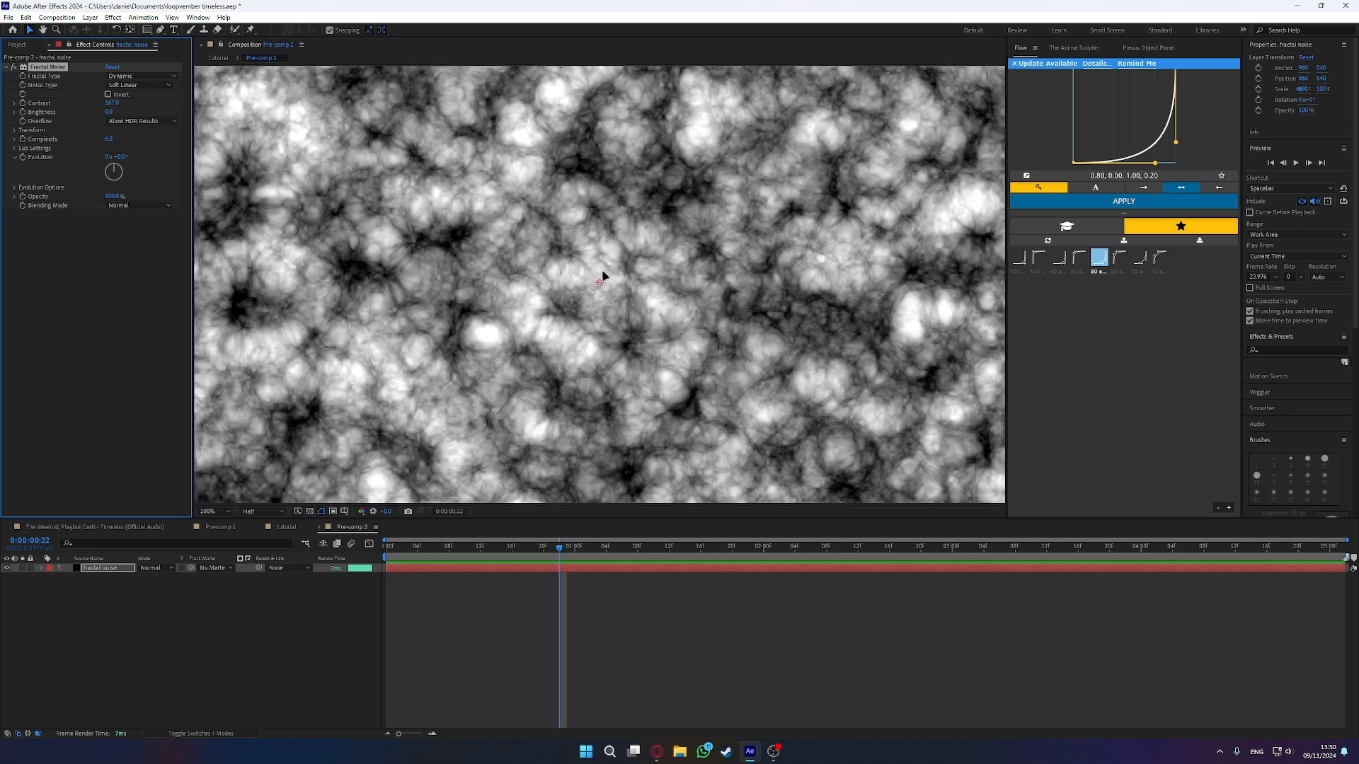
key("comma")
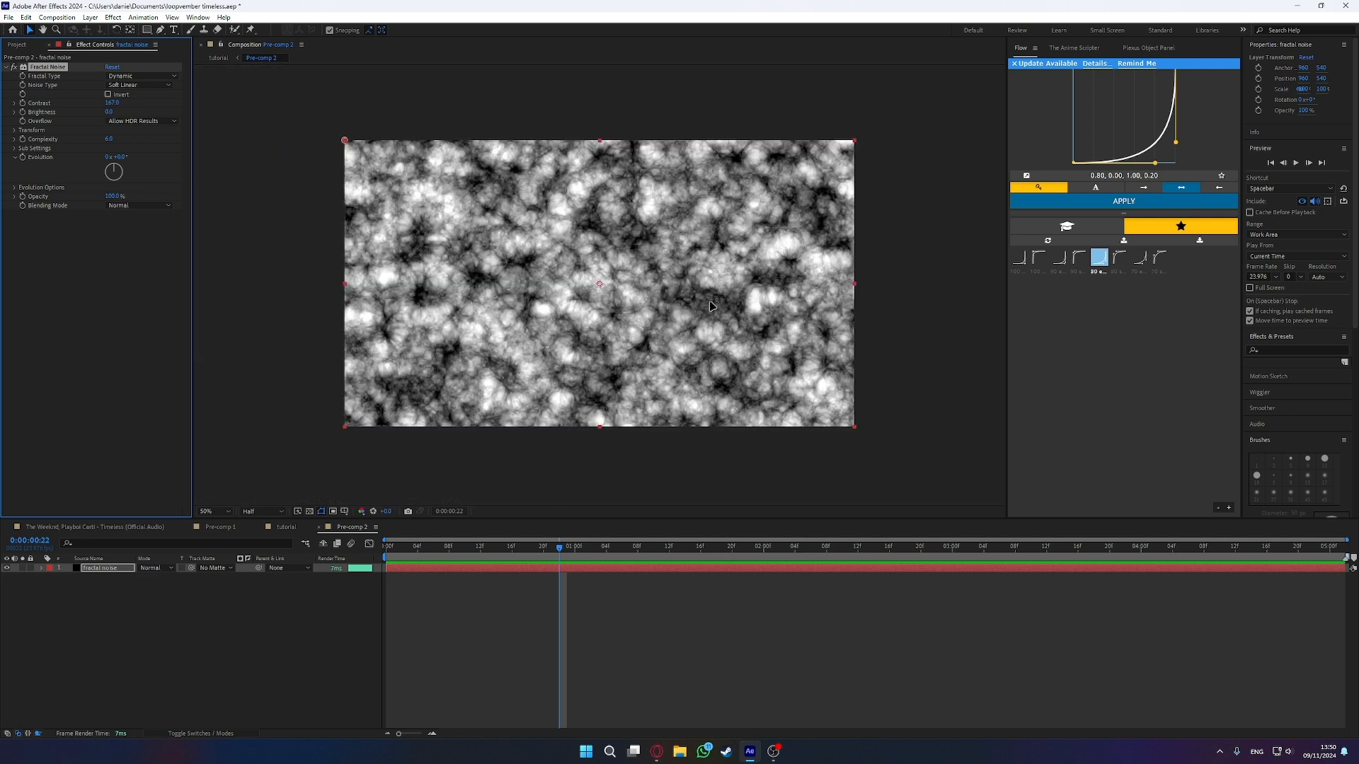
left_click_drag(113, 117, 90, 117)
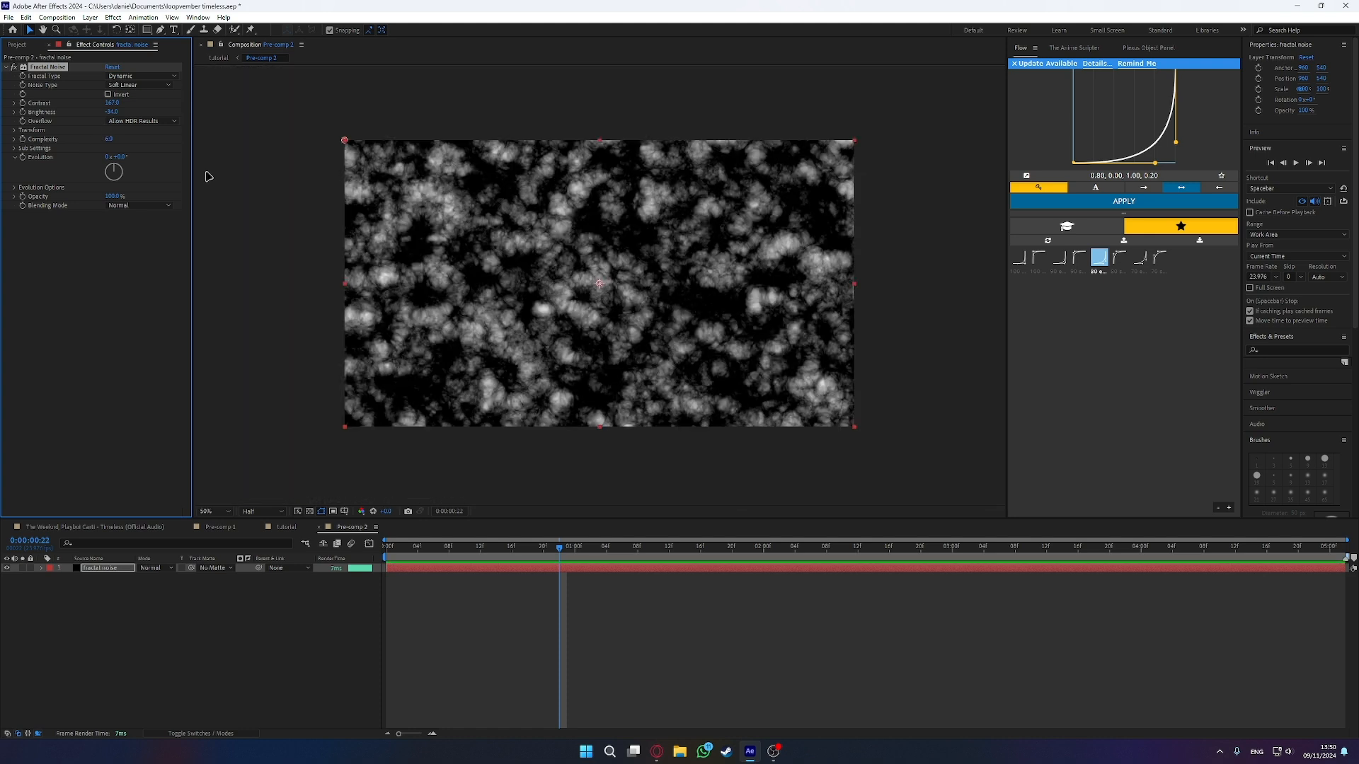
- Enlarge the noise pattern to a scale of about 475 in the Fractal Noise transform settings
left_click(12, 132)
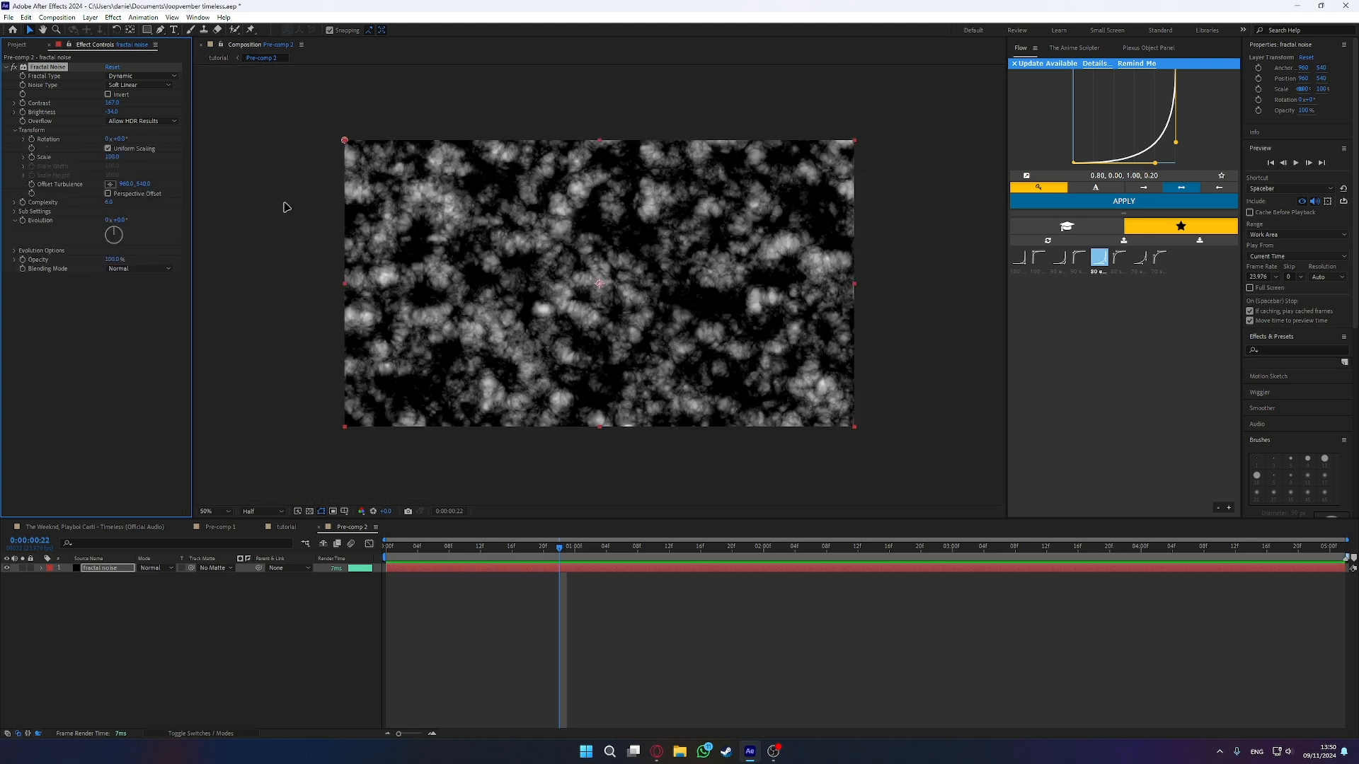
left_click_drag(111, 157, 318, 174)
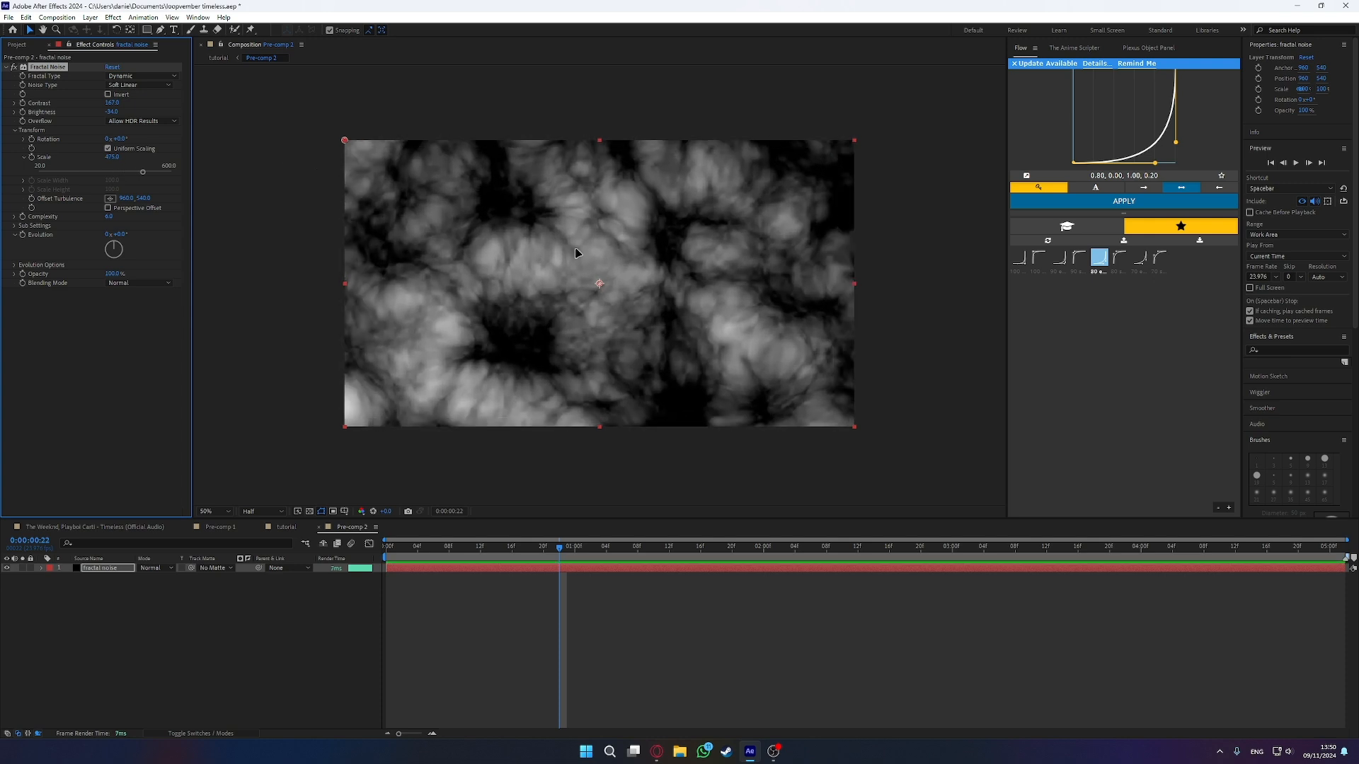
key("period")
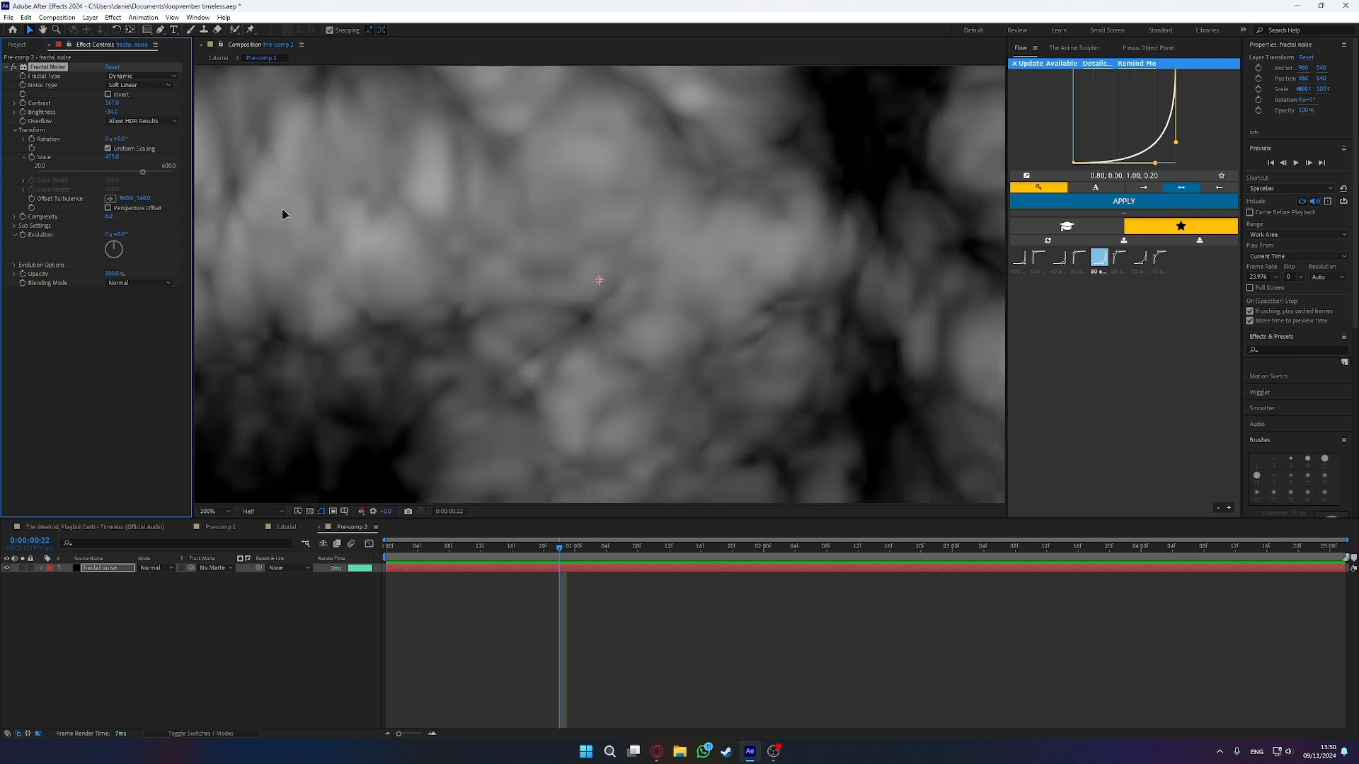
key("comma")
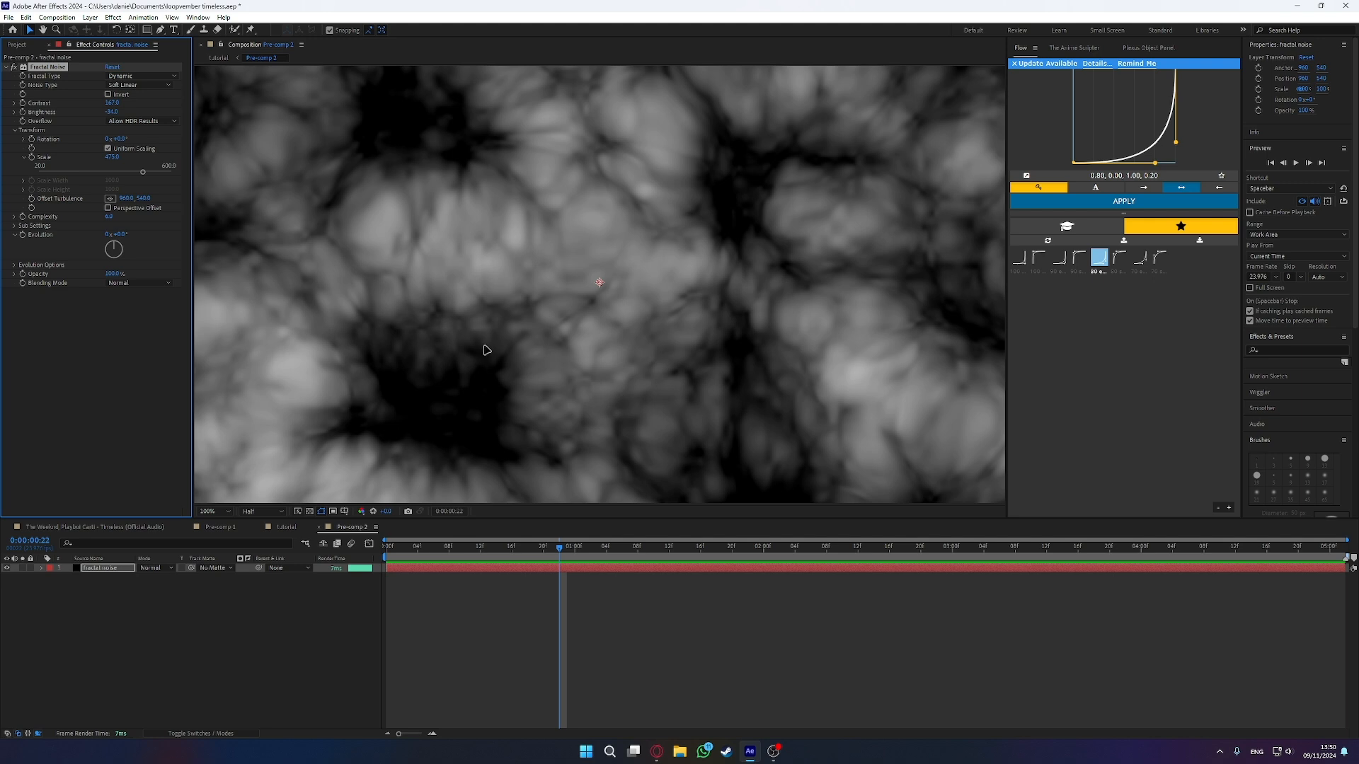
key("comma")
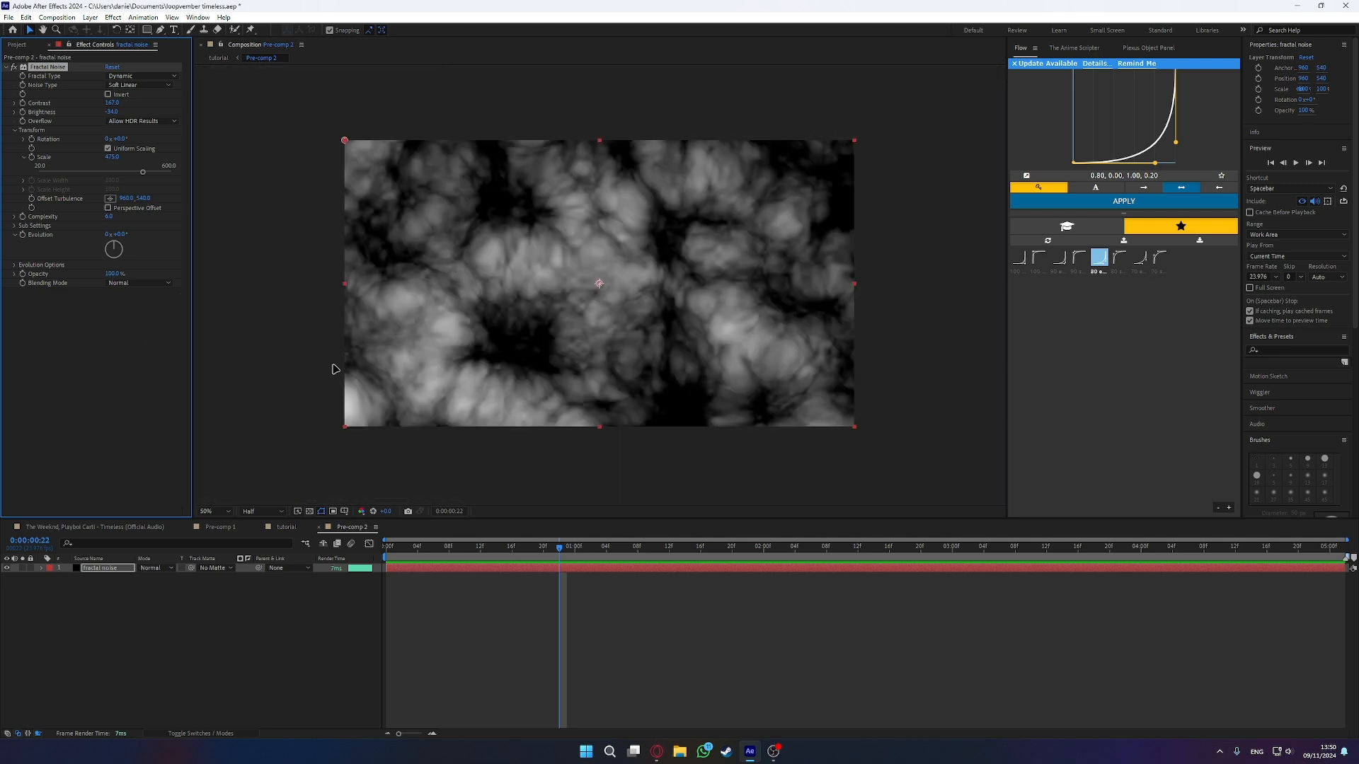
- Set the Fractal Noise complexity to 9, examine the added detail up close, and dismiss the notification
left_click(108, 216)
type("9")
key("Return")
key("period")
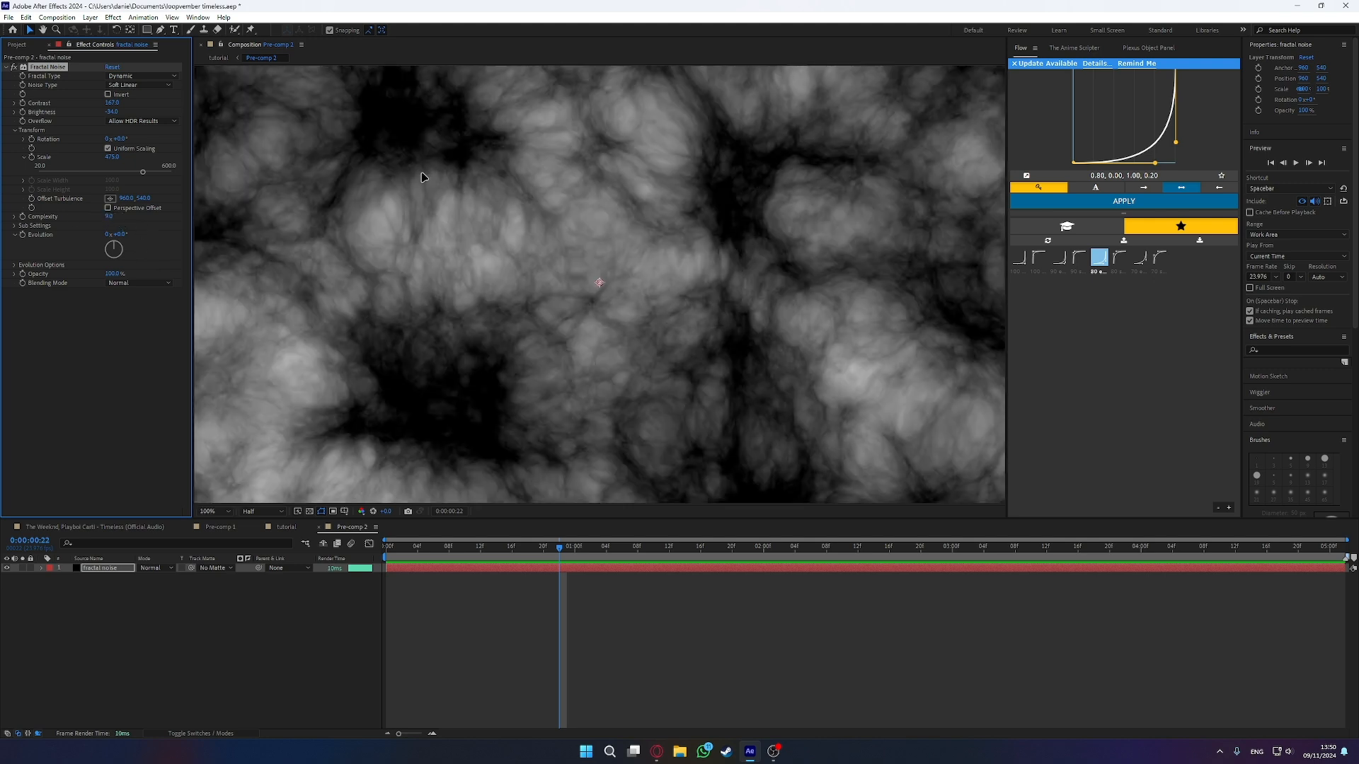
key("period")
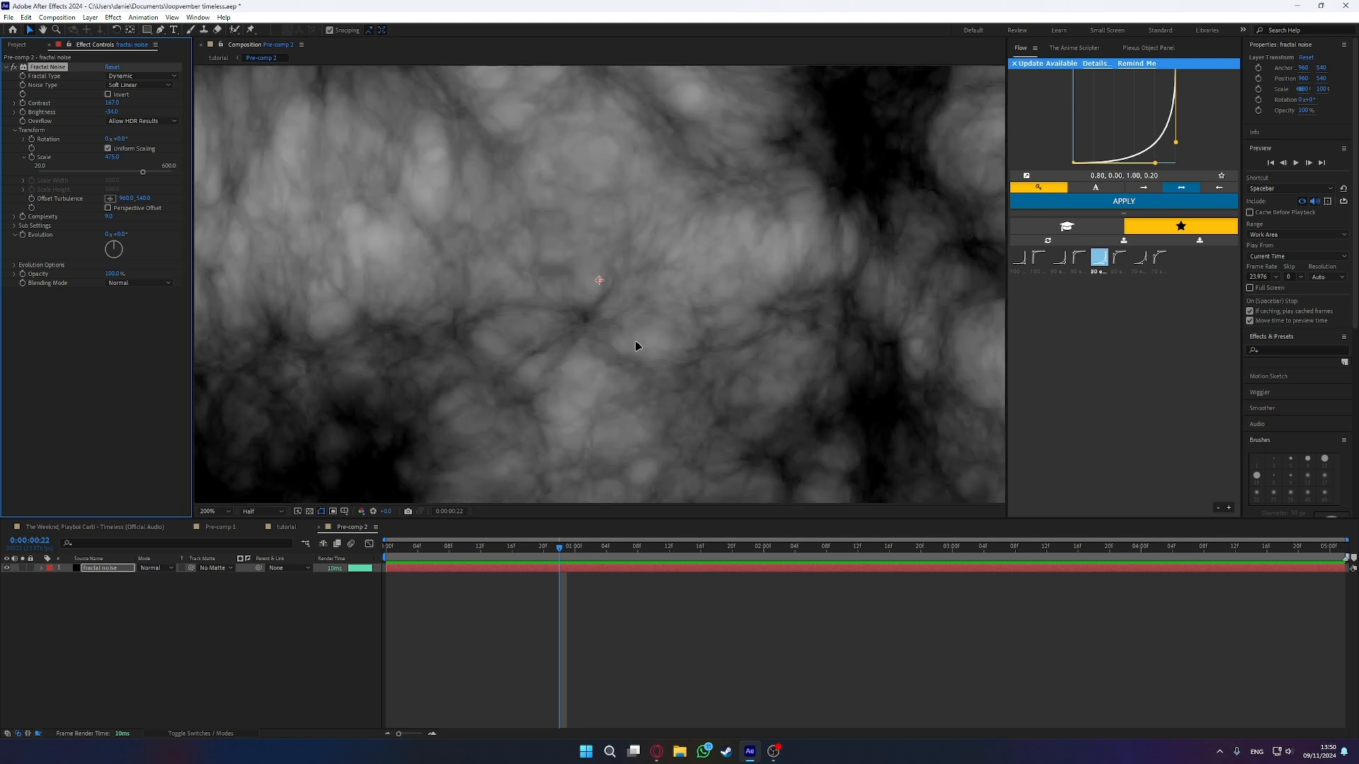
key("comma")
key("comma")
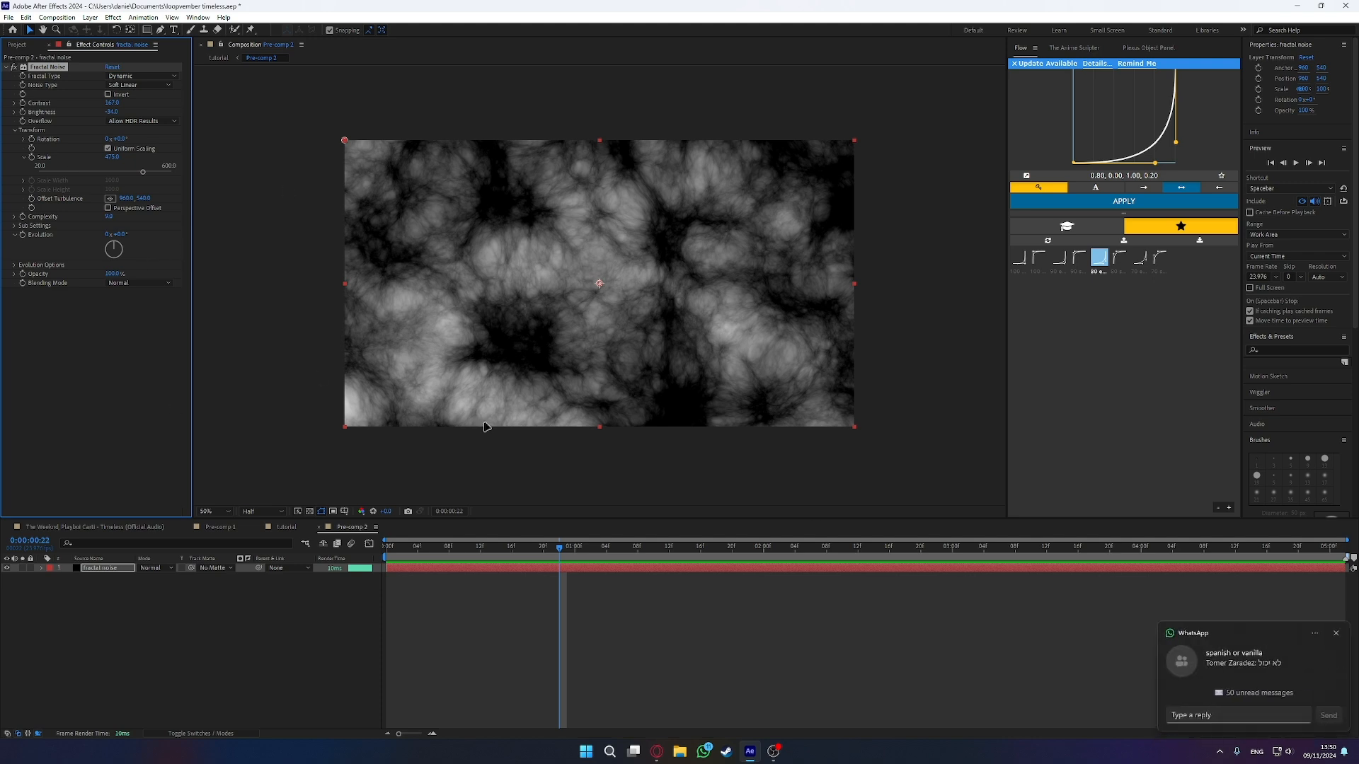
left_click(1338, 635)
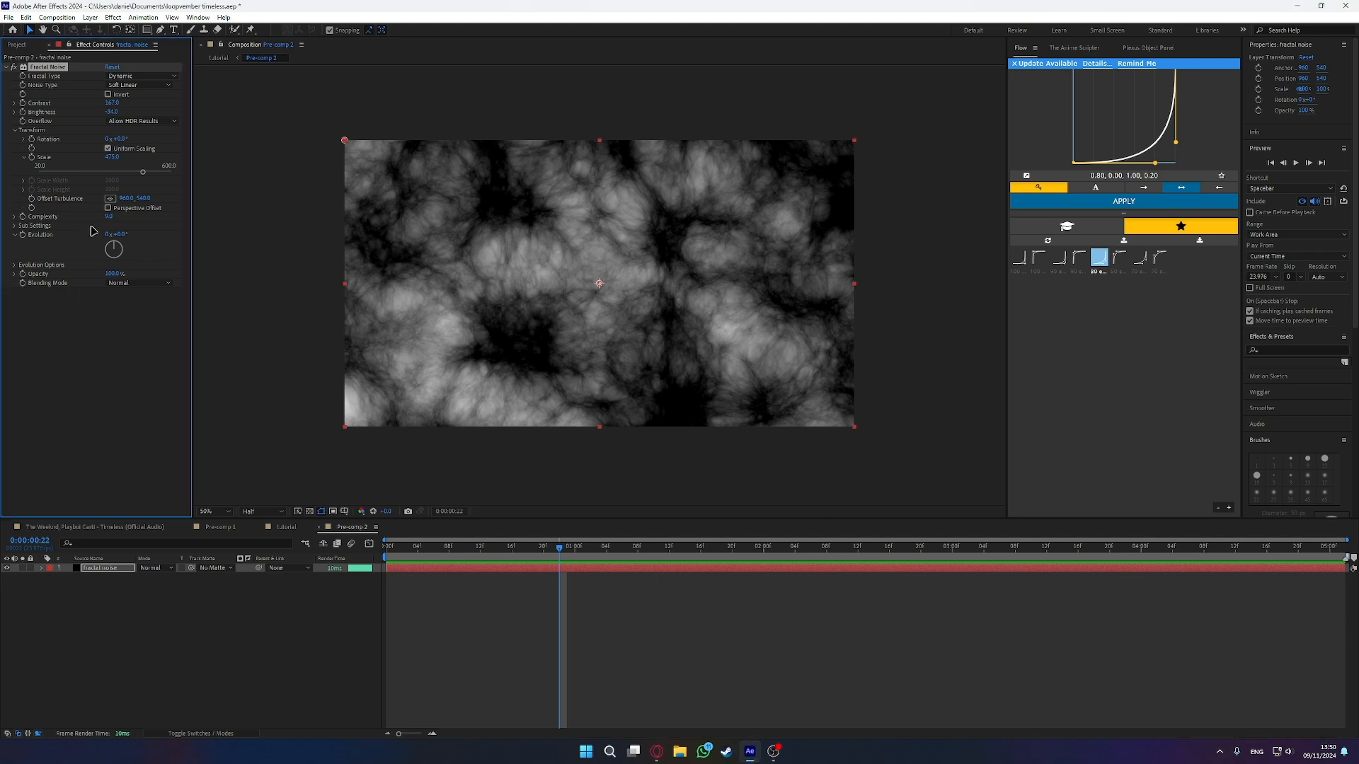
- Try a Fractal Noise complexity of 8 and then higher values to compare the level of detail
left_click(109, 217)
type("8")
key("Return")
scroll(396, 247, "up", 2)
left_click(109, 216)
left_click(114, 227)
left_click_drag(109, 218, 173, 218)
left_click_drag(275, 211, 195, 230)
left_click_drag(431, 226, 292, 222)
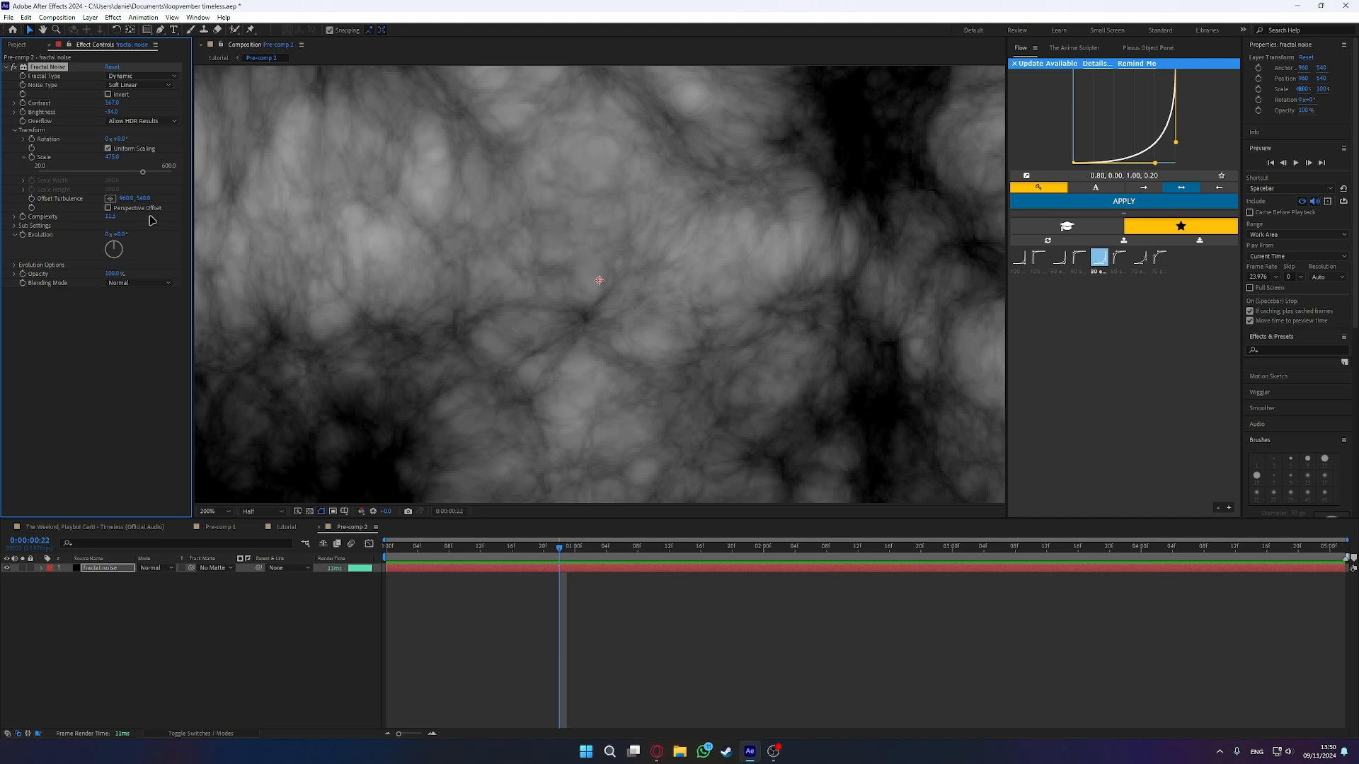
- Set the Fractal Noise complexity back to 9 and show the full frame
left_click(105, 215)
left_click(108, 216)
type("9")
key("Return")
key("comma")
key("comma")
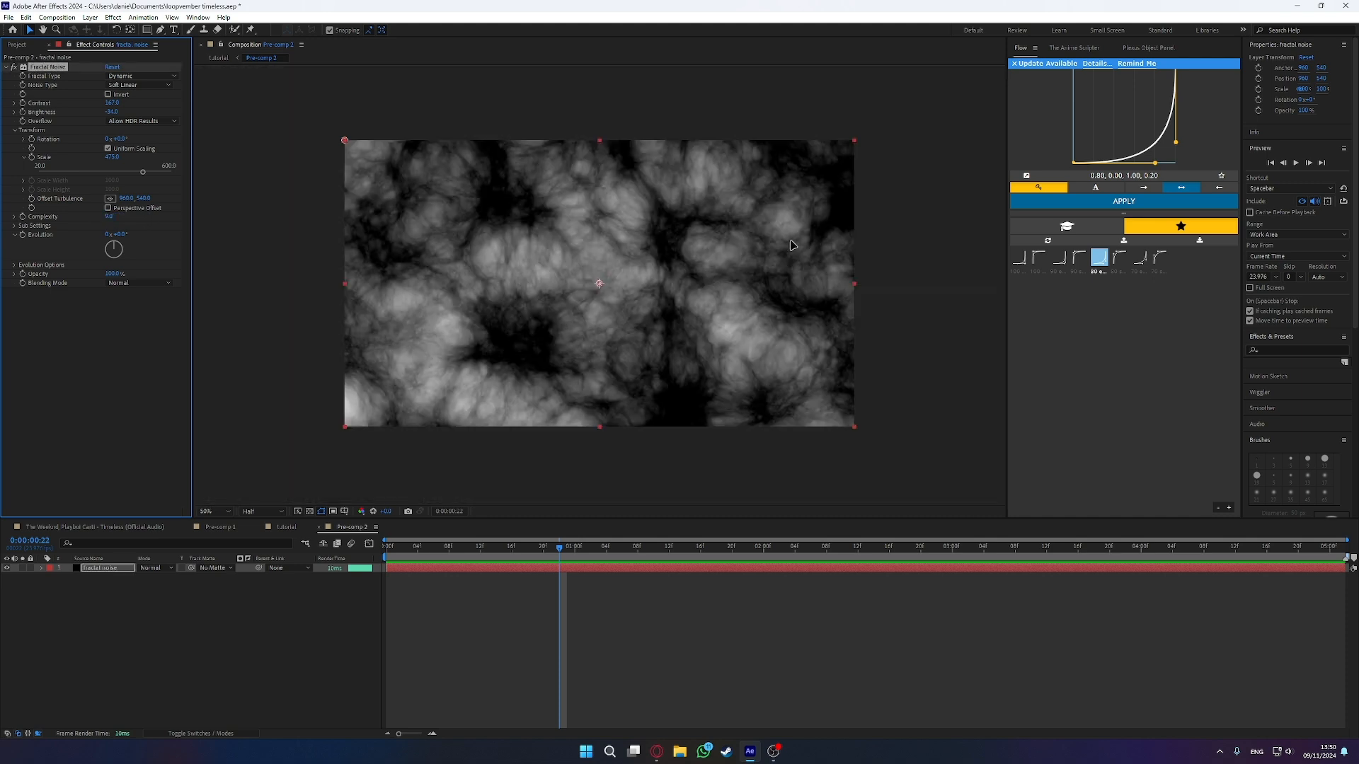
left_click(451, 593)
left_click(106, 568)
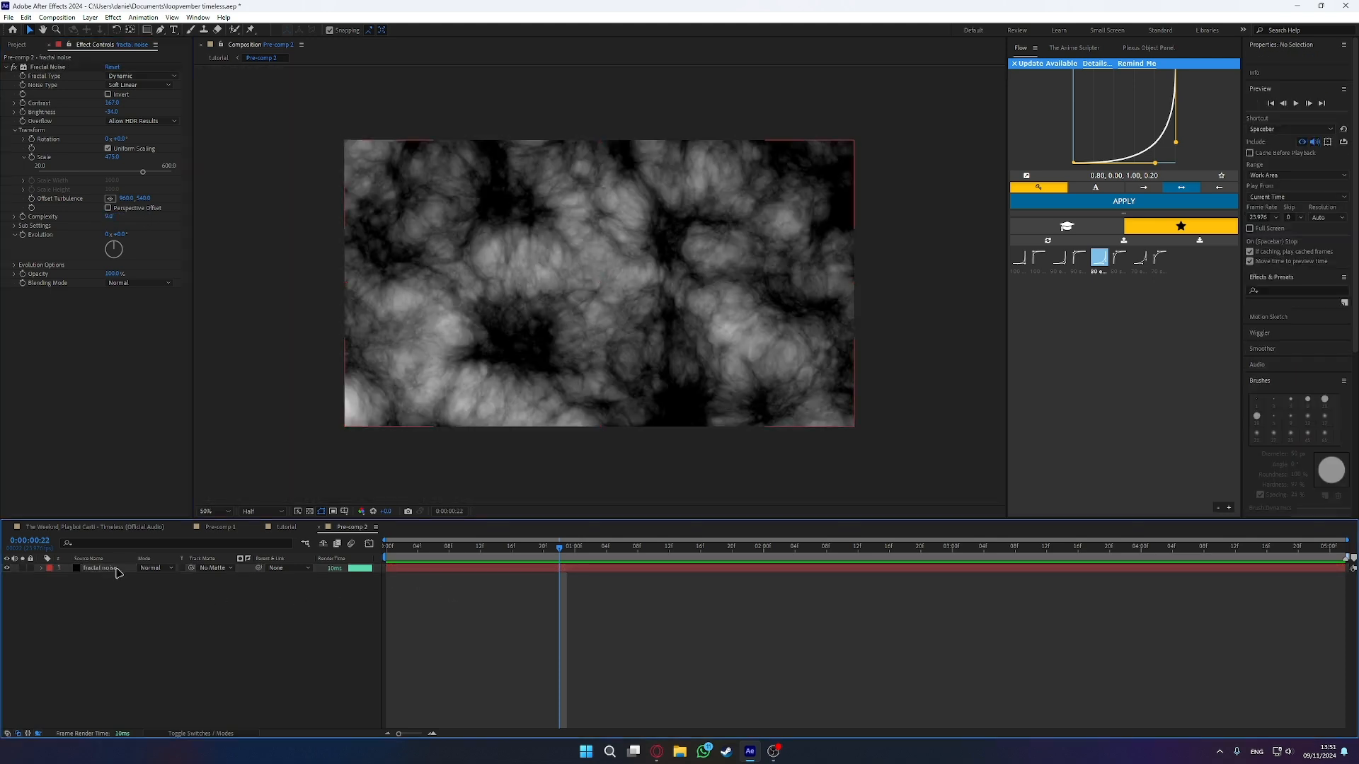
key("ctrl+space")
type("tri")
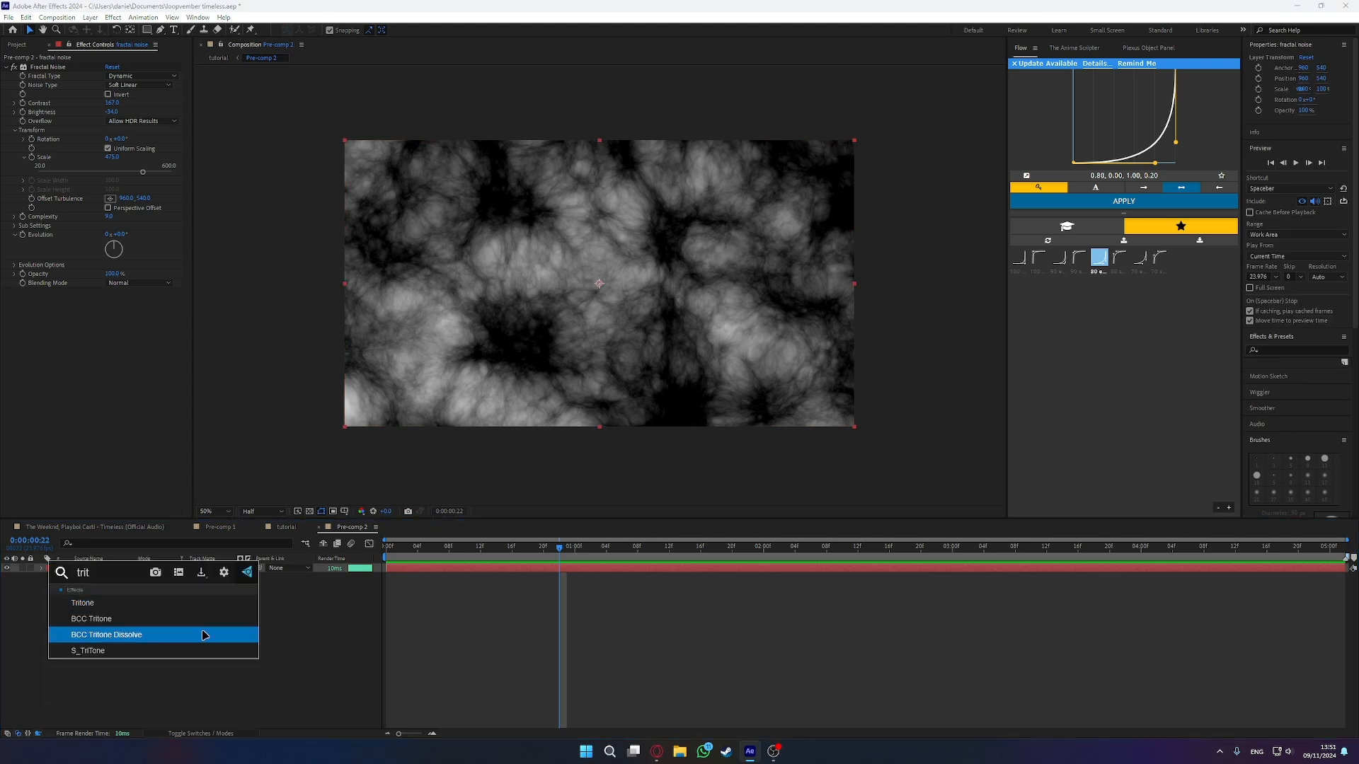
left_click(140, 612)
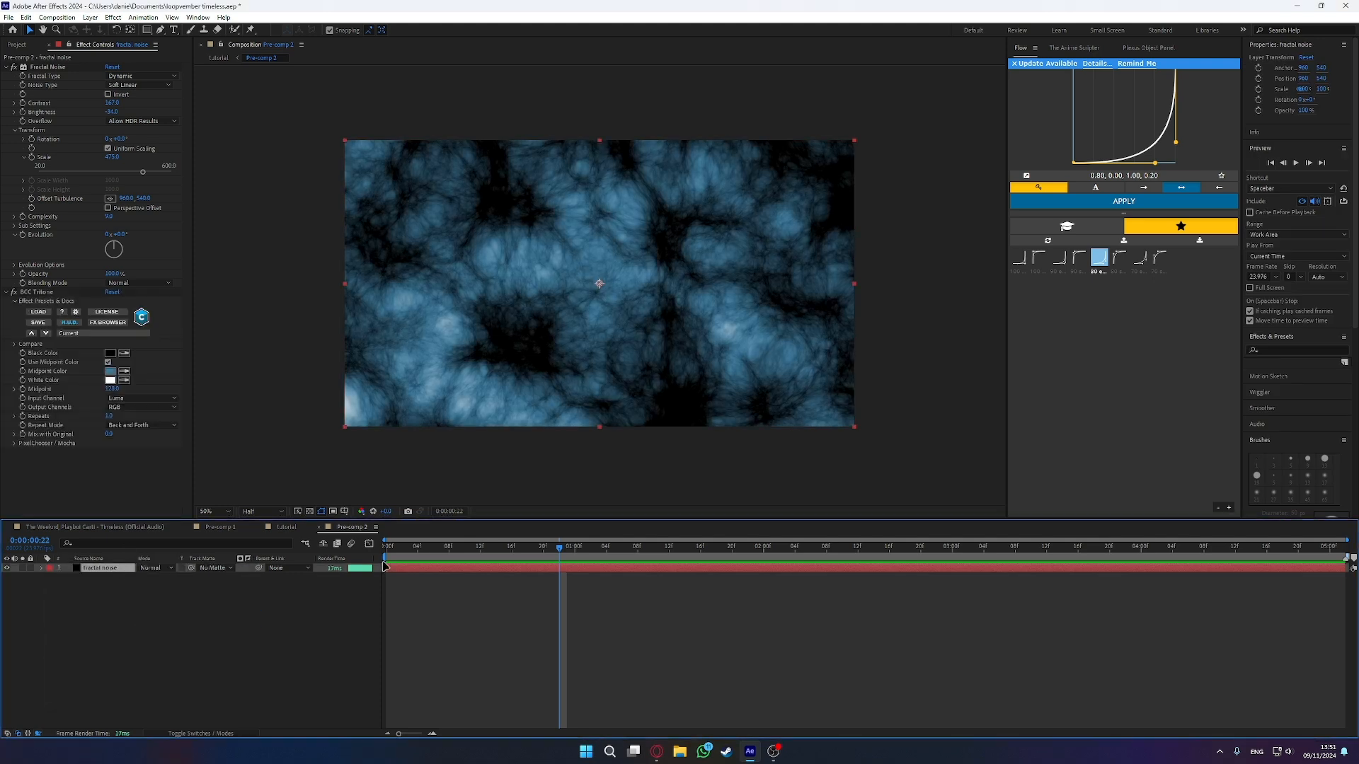
left_click(47, 292)
key("Delete")
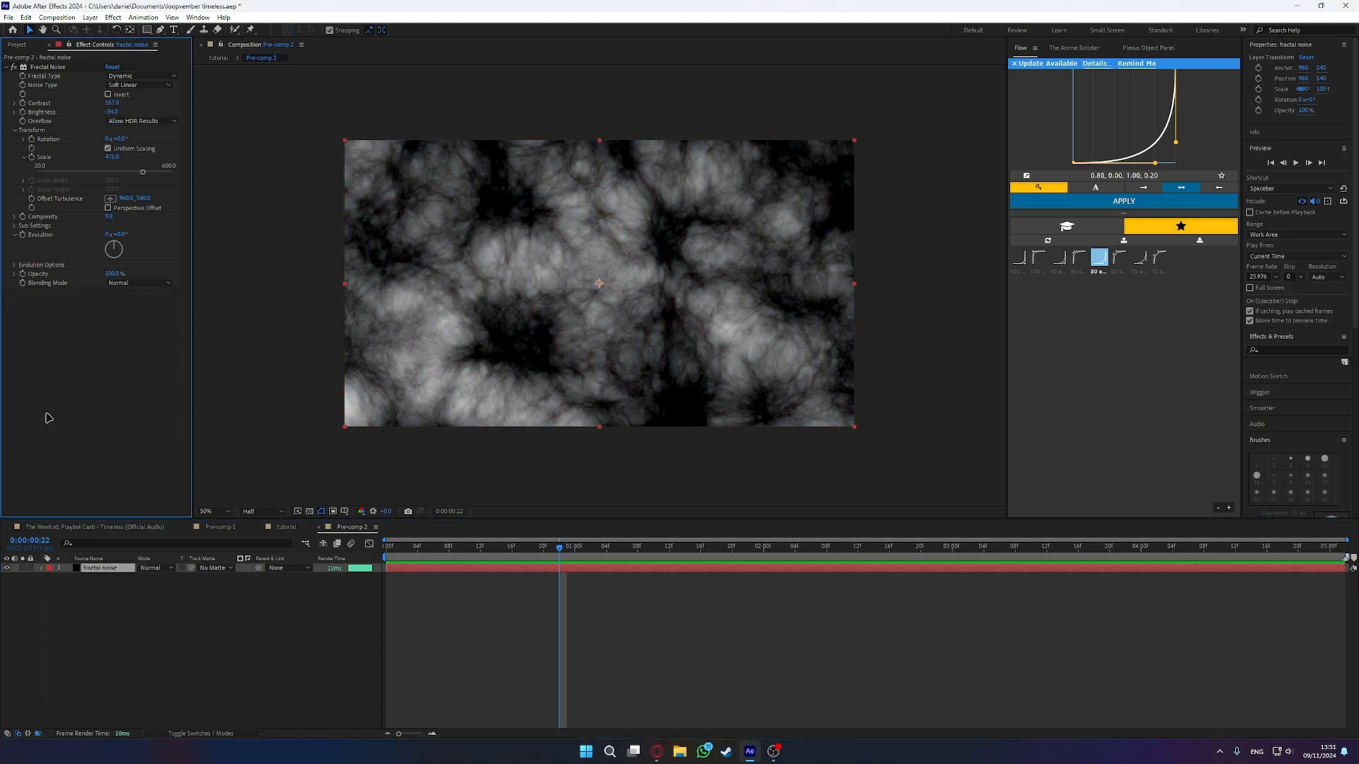
- Apply the standard Tritone effect to the fractal noise layer
key("ctrl+space")
type("trit")
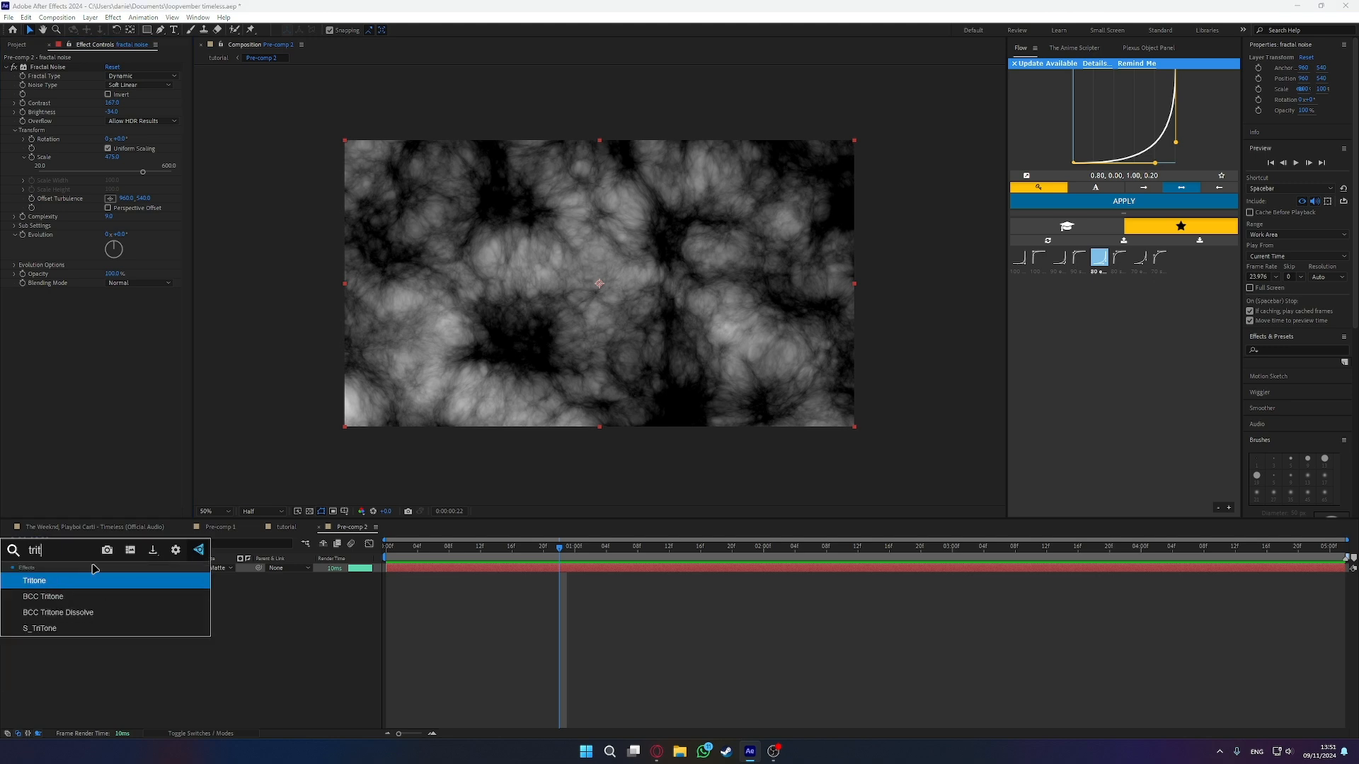
key("Return")
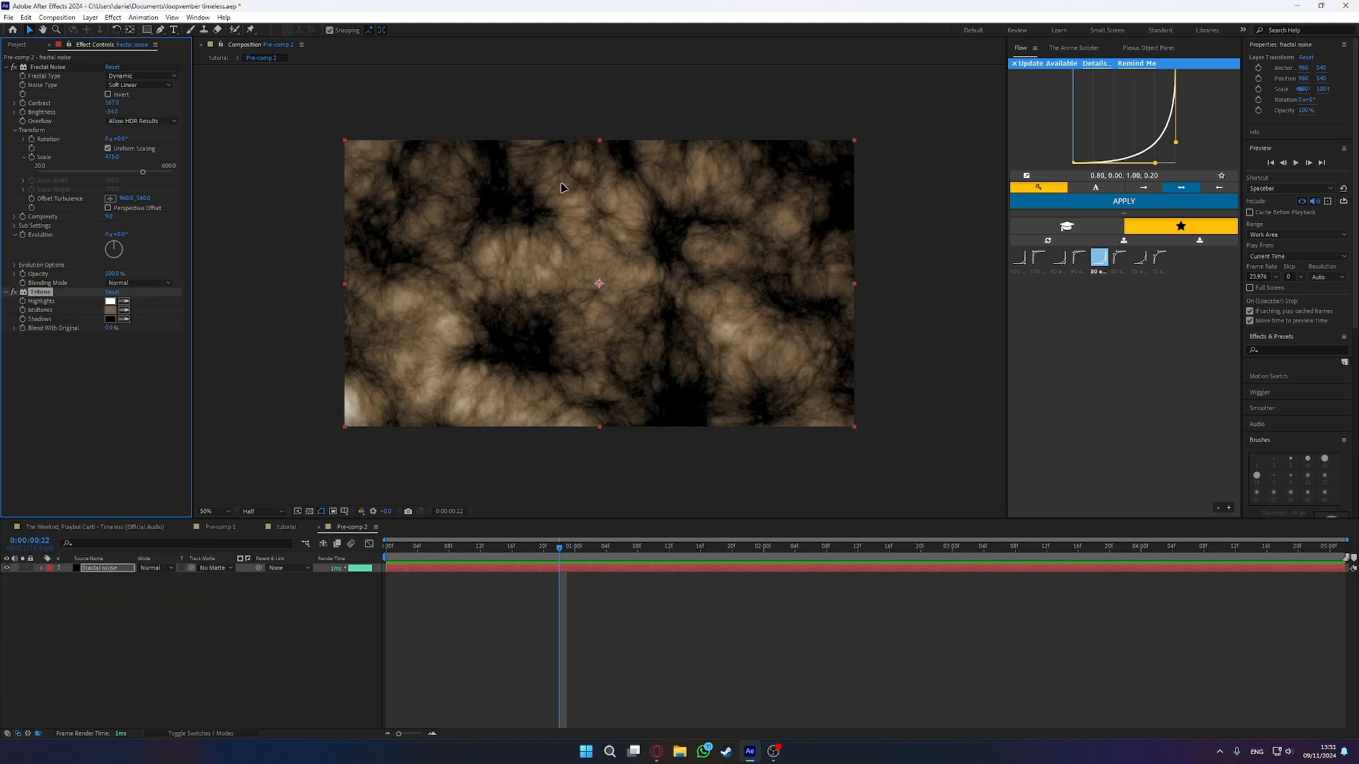
- Apply the Radial Blur effect to the fractal noise layer
left_click(506, 602)
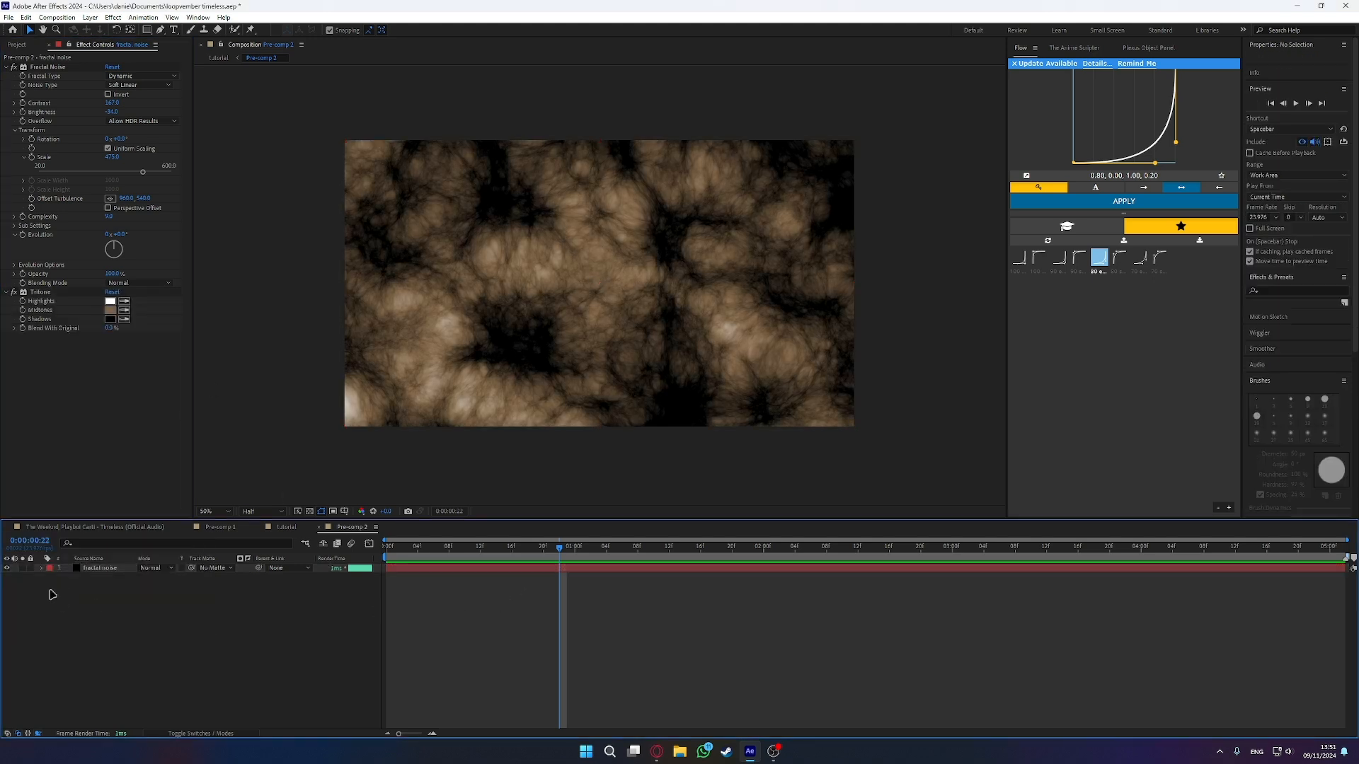
left_click(99, 569)
key("ctrl+space")
type("rad")
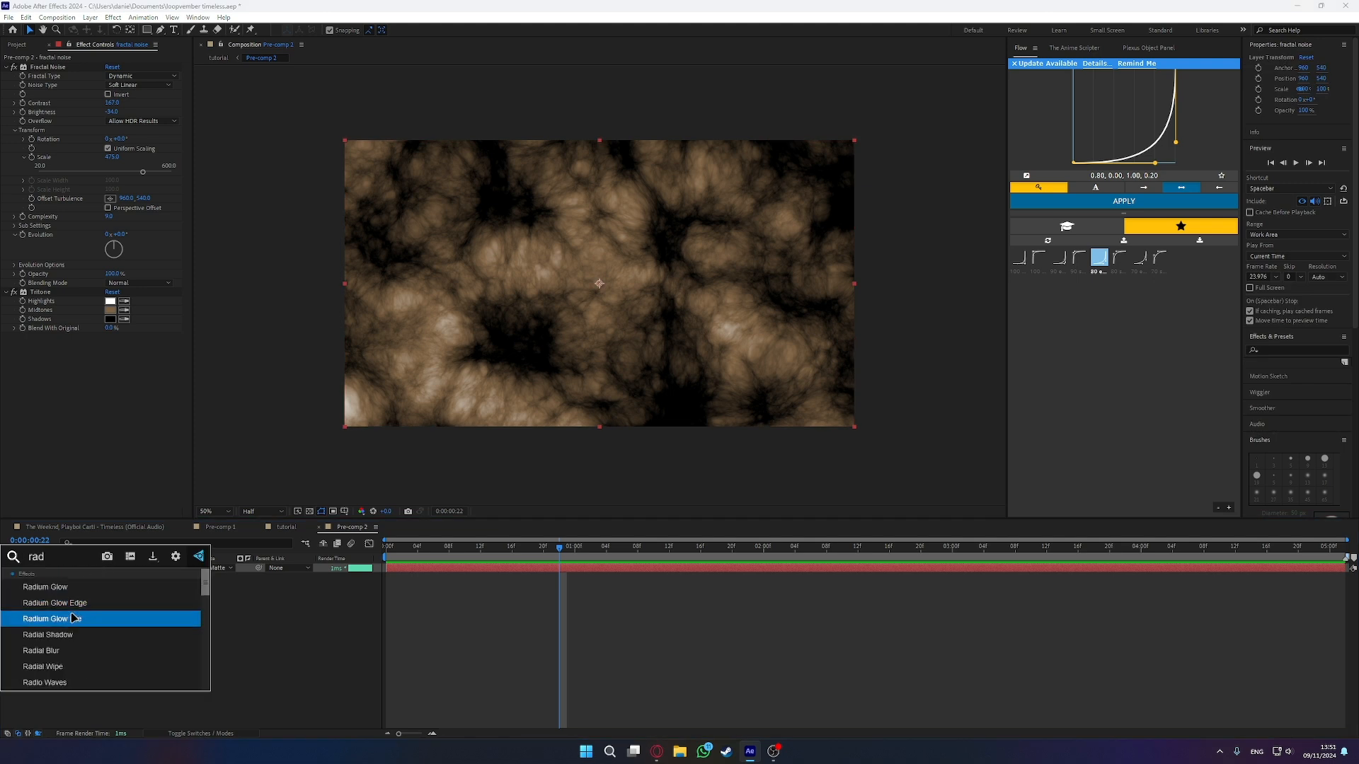
left_click(75, 650)
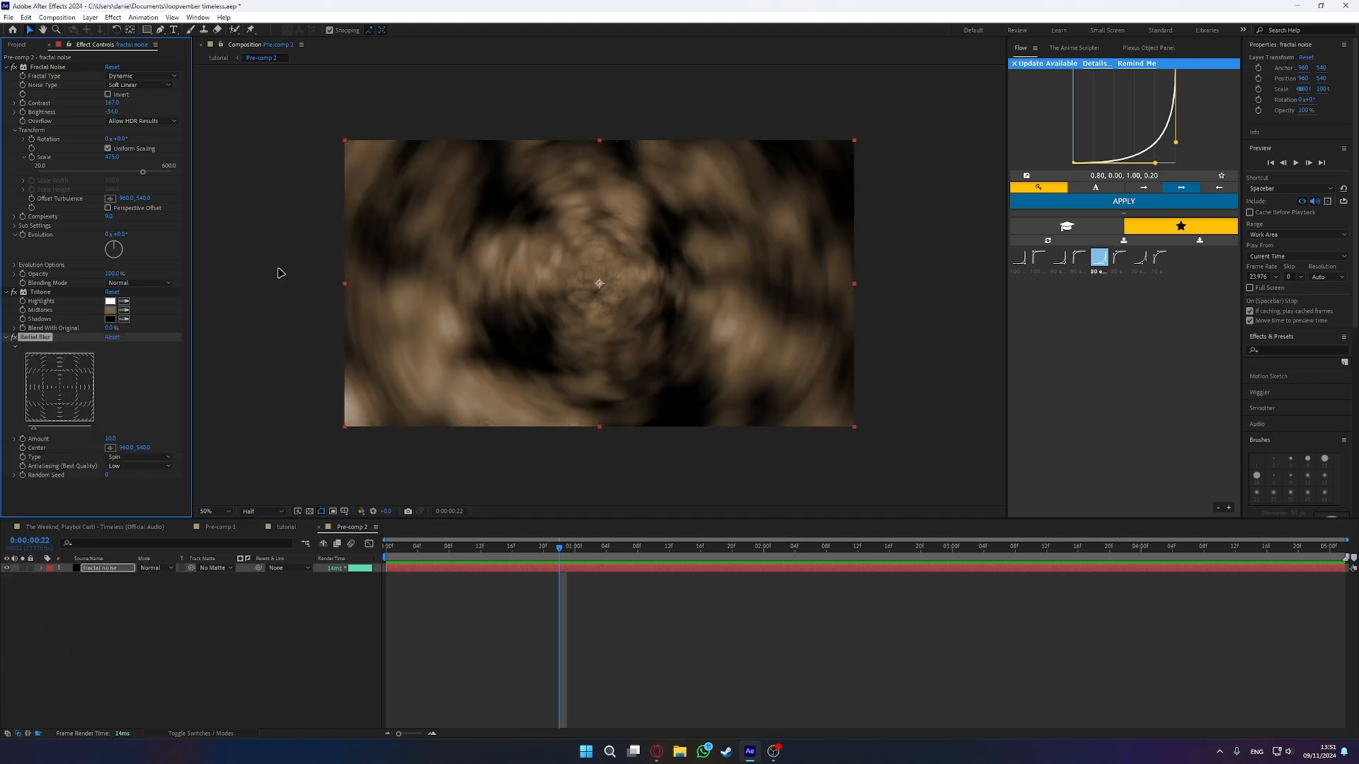
left_click(374, 663)
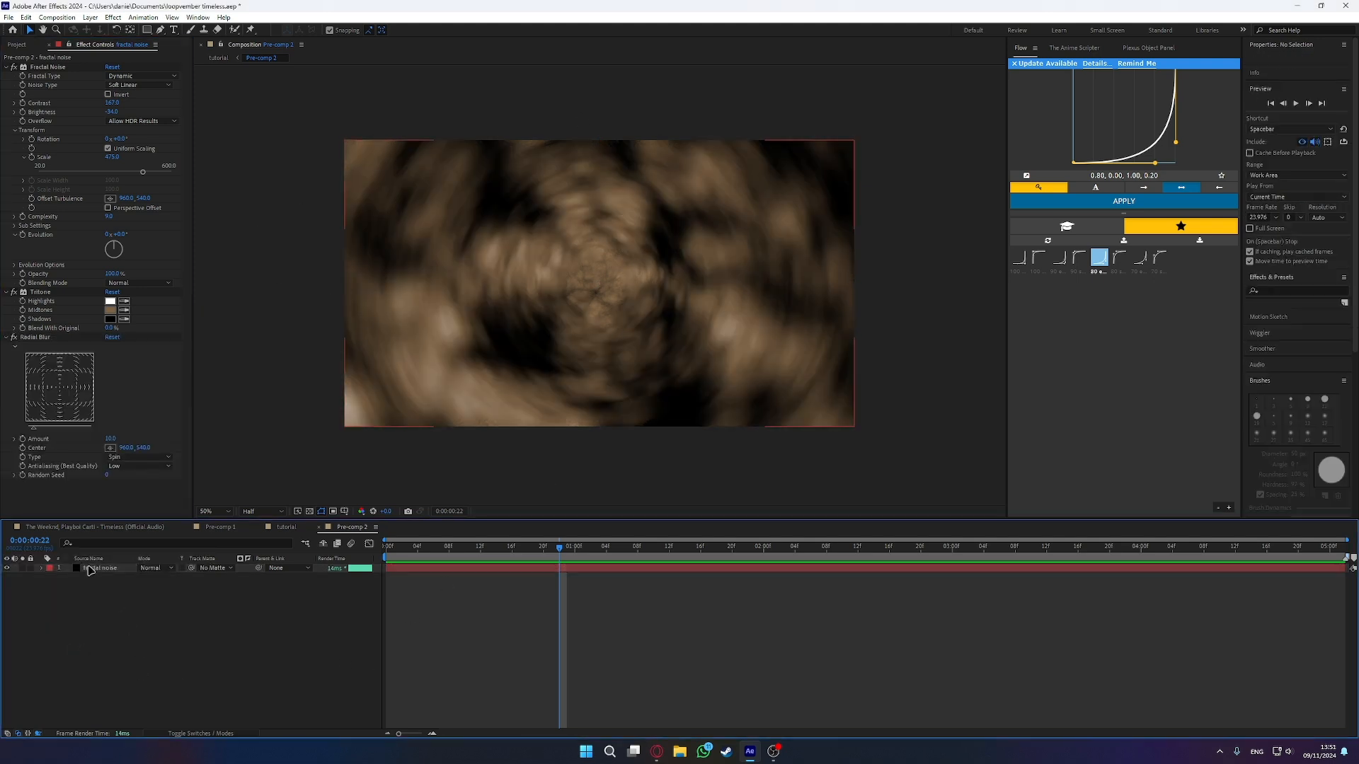
- Apply the UnMult effect to the fractal noise layer
left_click(93, 568)
key("ctrl+space")
type("un")
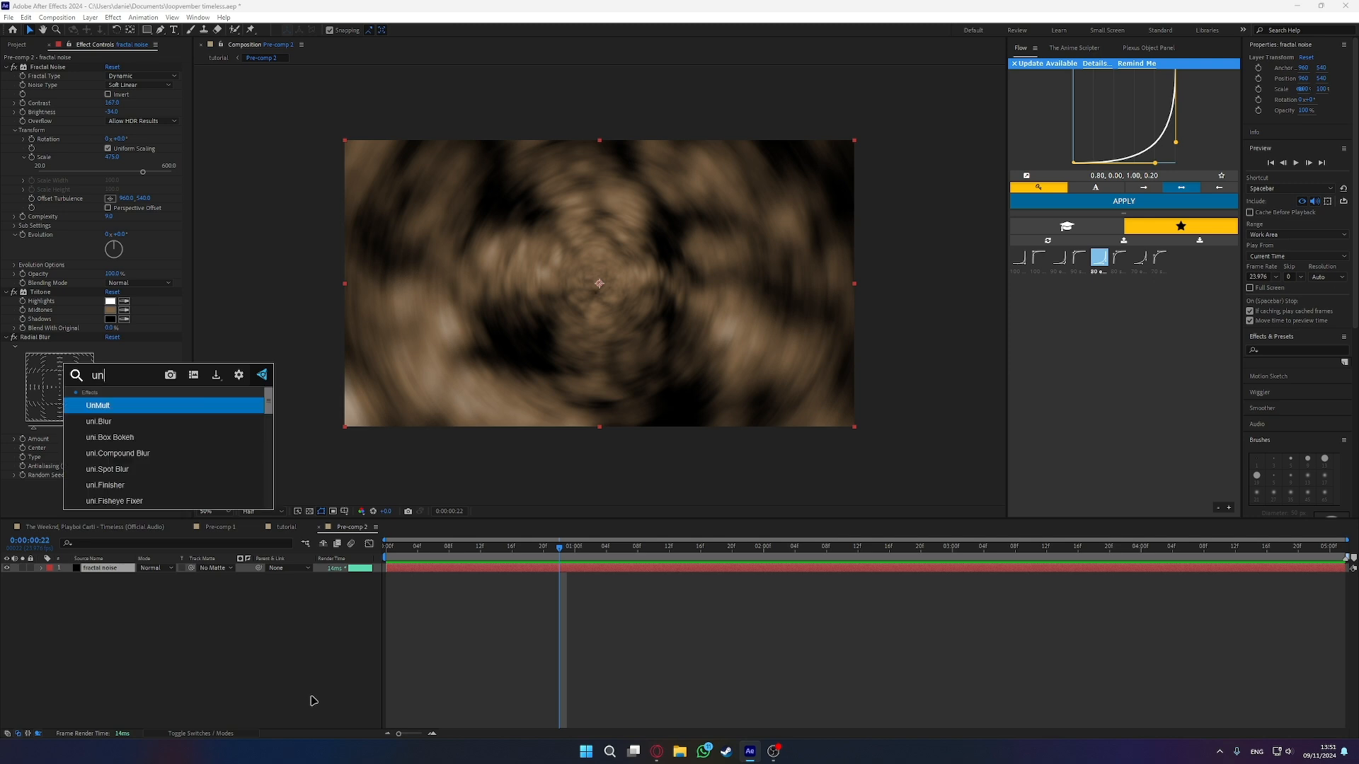
key("Return")
left_click(109, 588)
- Duplicate the fractal noise layer and remove Radial Blur and UnMult from the lower copy
left_click(97, 570)
key("ctrl+d")
left_click(44, 486)
left_click(40, 338)
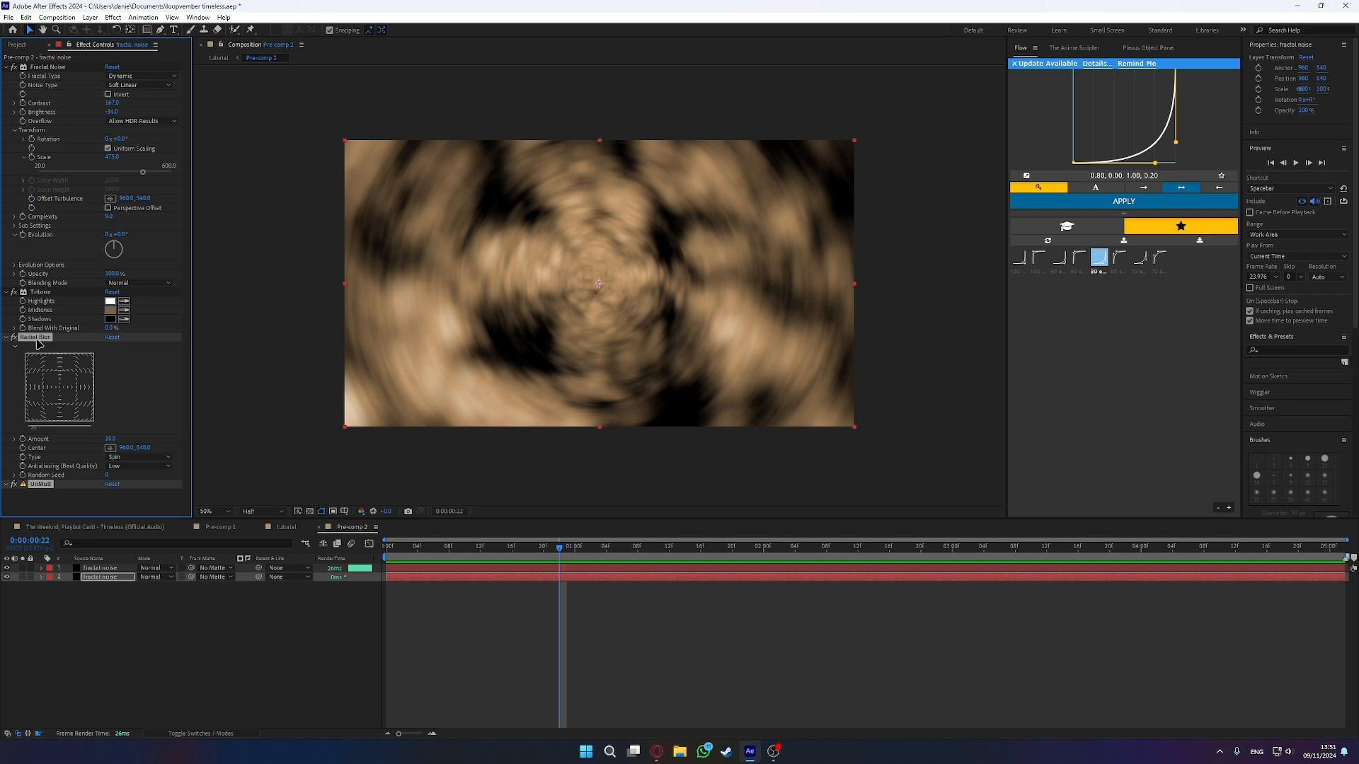
key("Delete")
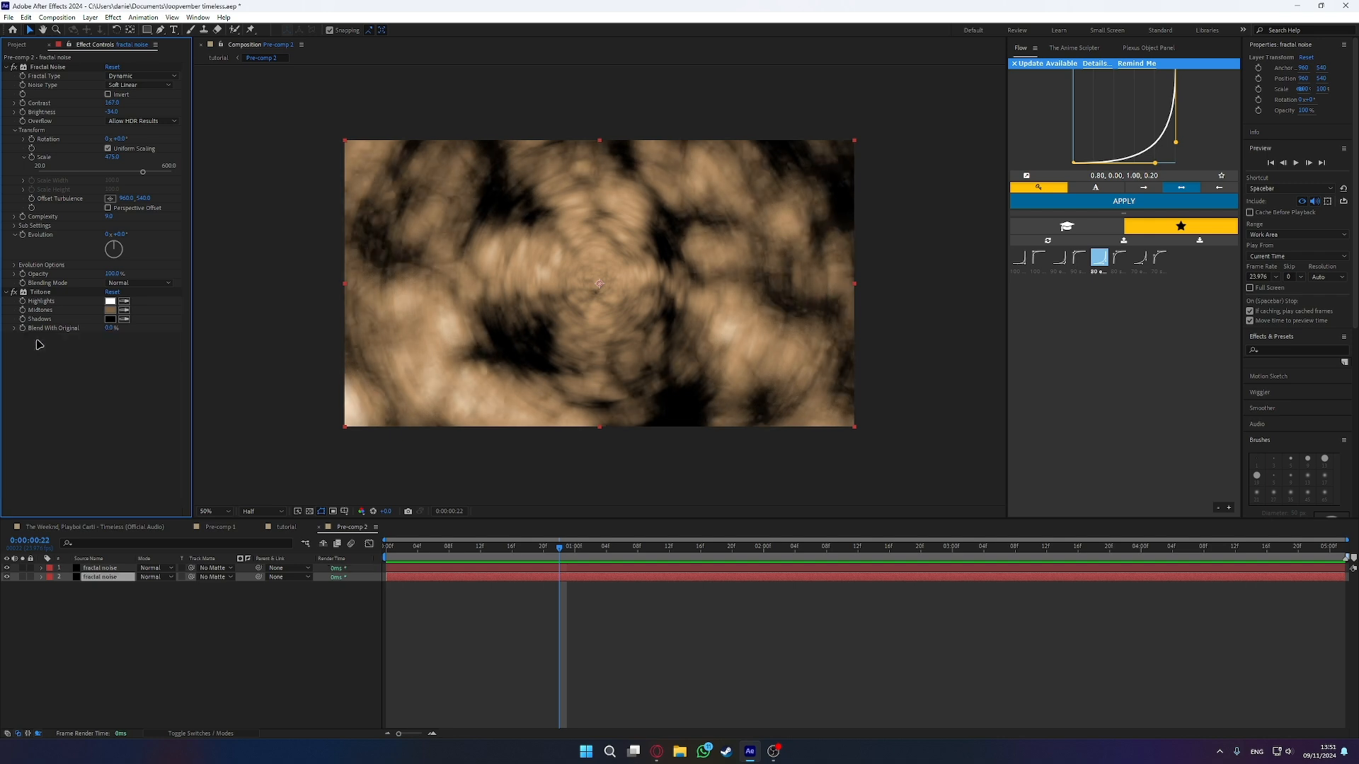
left_click(83, 625)
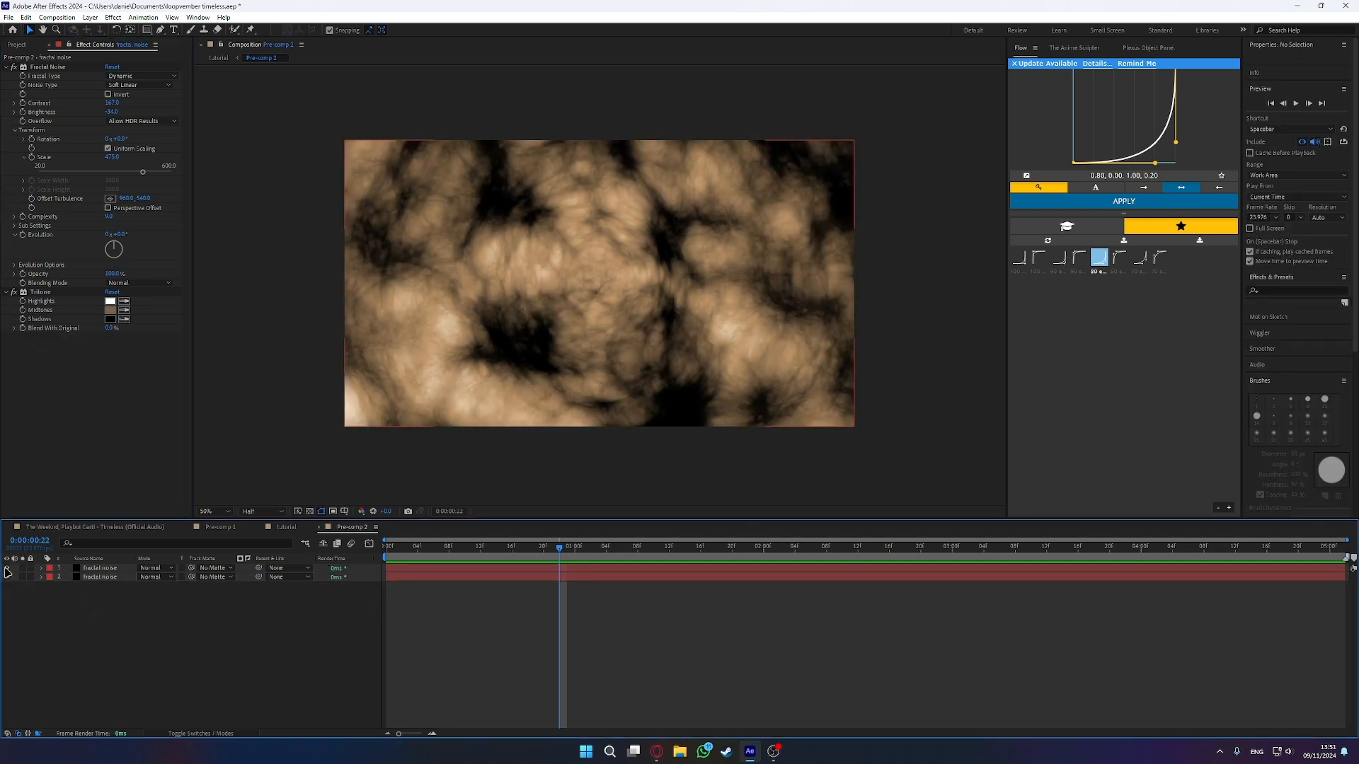
- Turn UnMult off and back on for the upper fractal noise layer to compare its effect
left_click(98, 568)
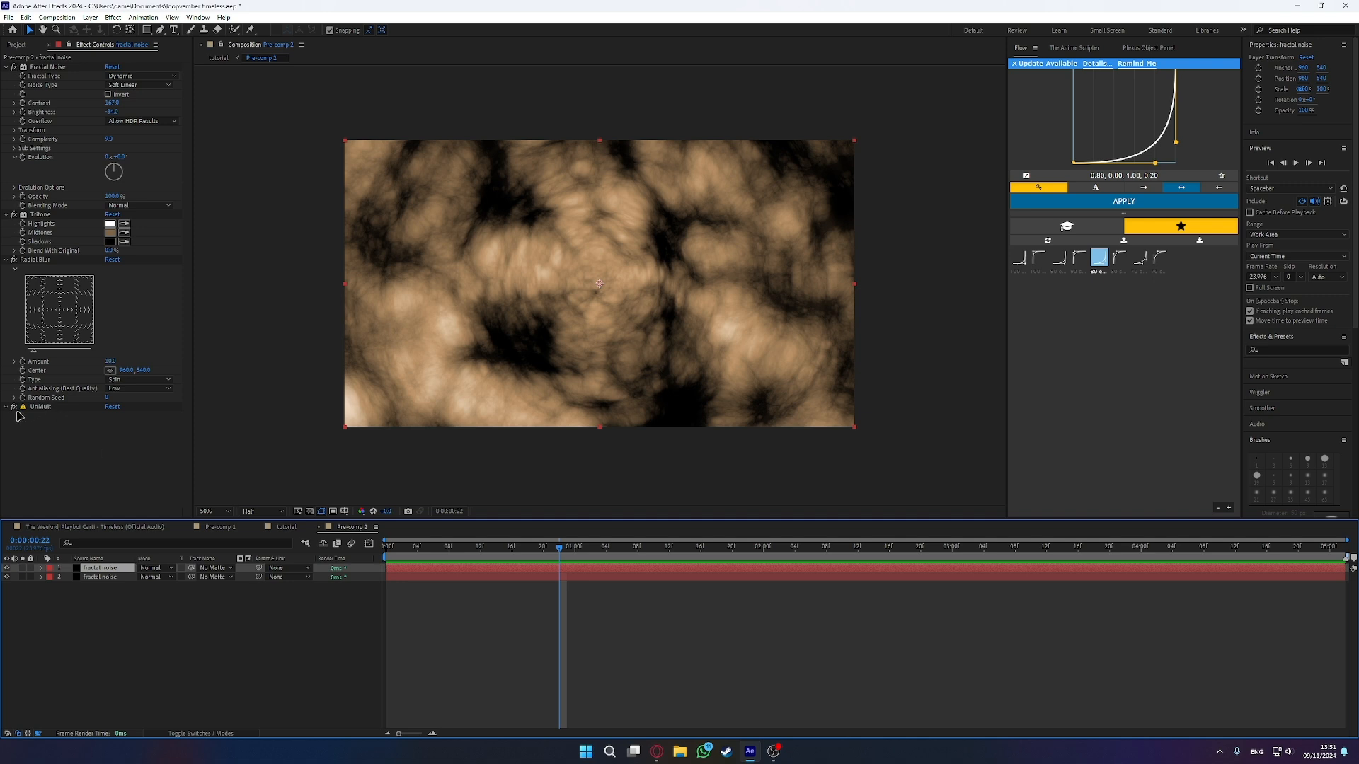
left_click(6, 412)
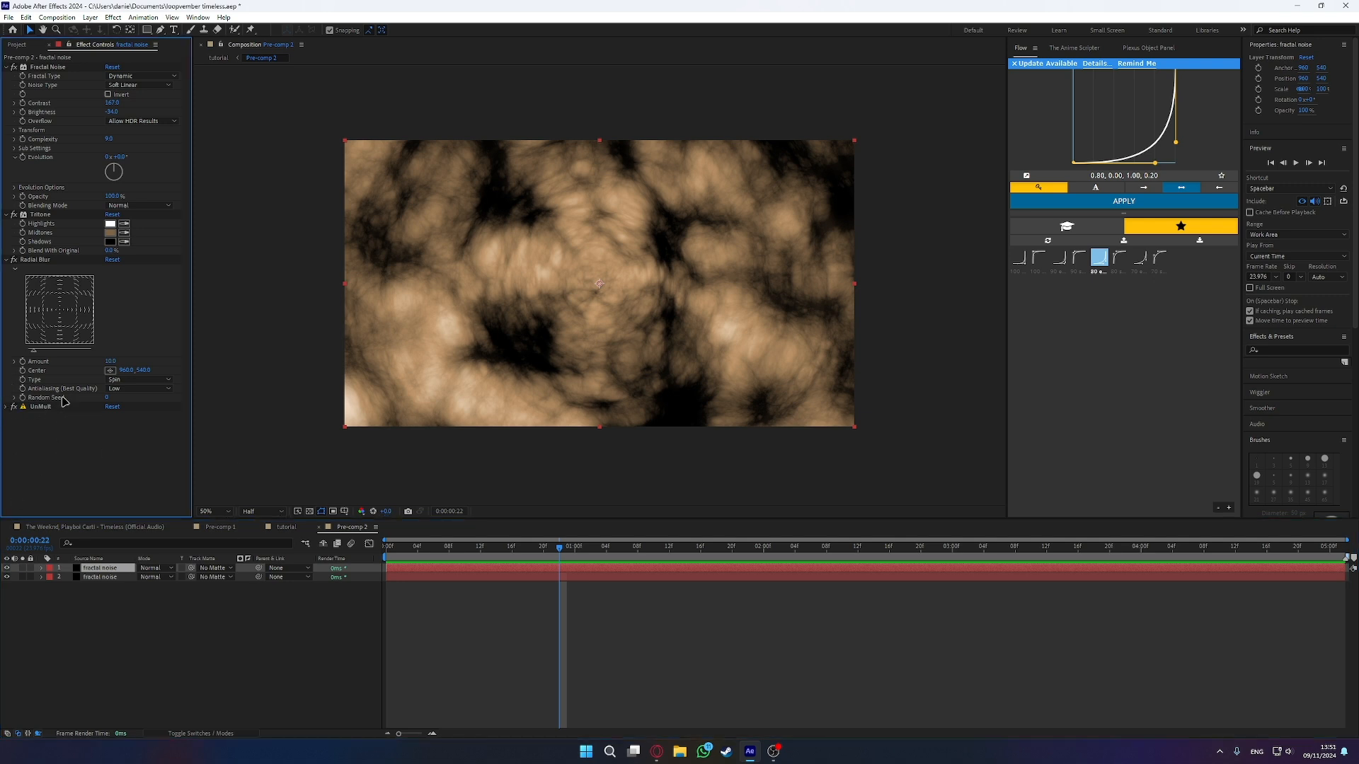
left_click(15, 407)
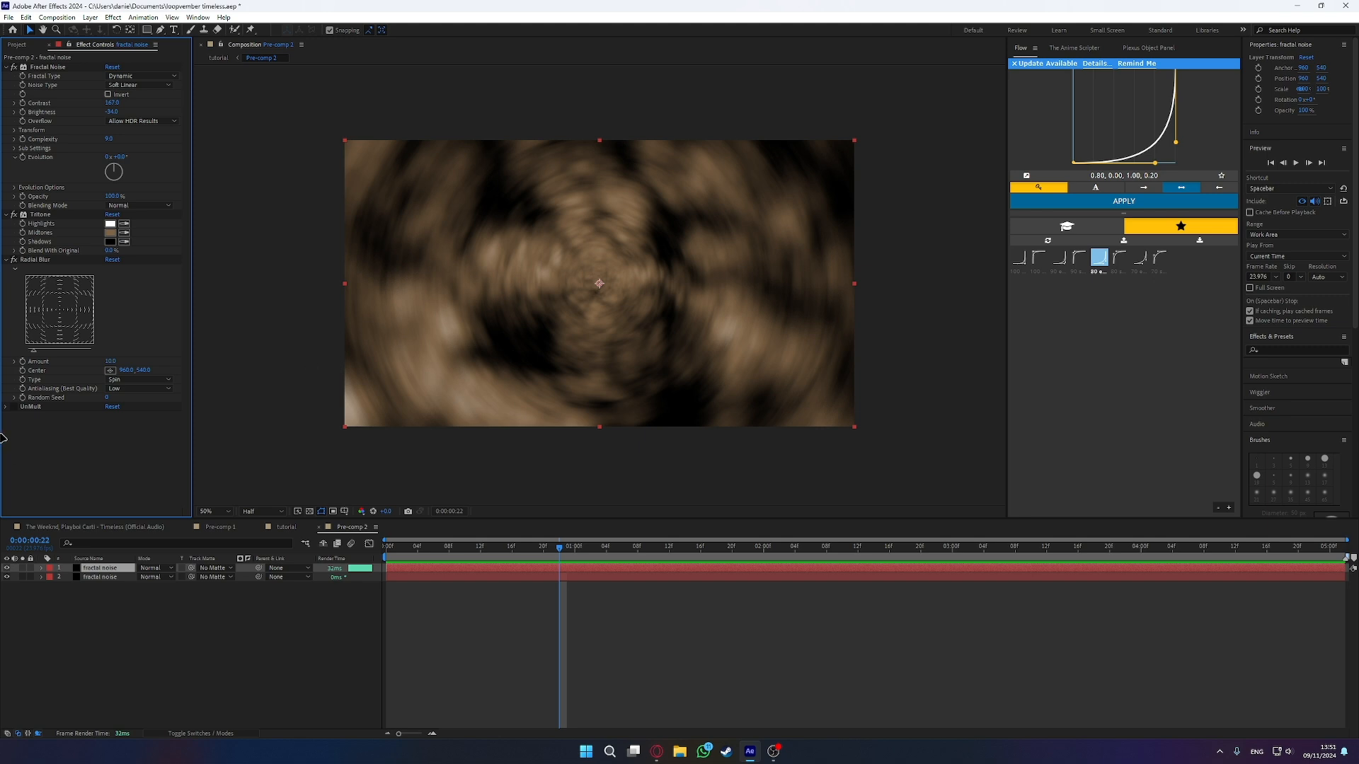
left_click(14, 408)
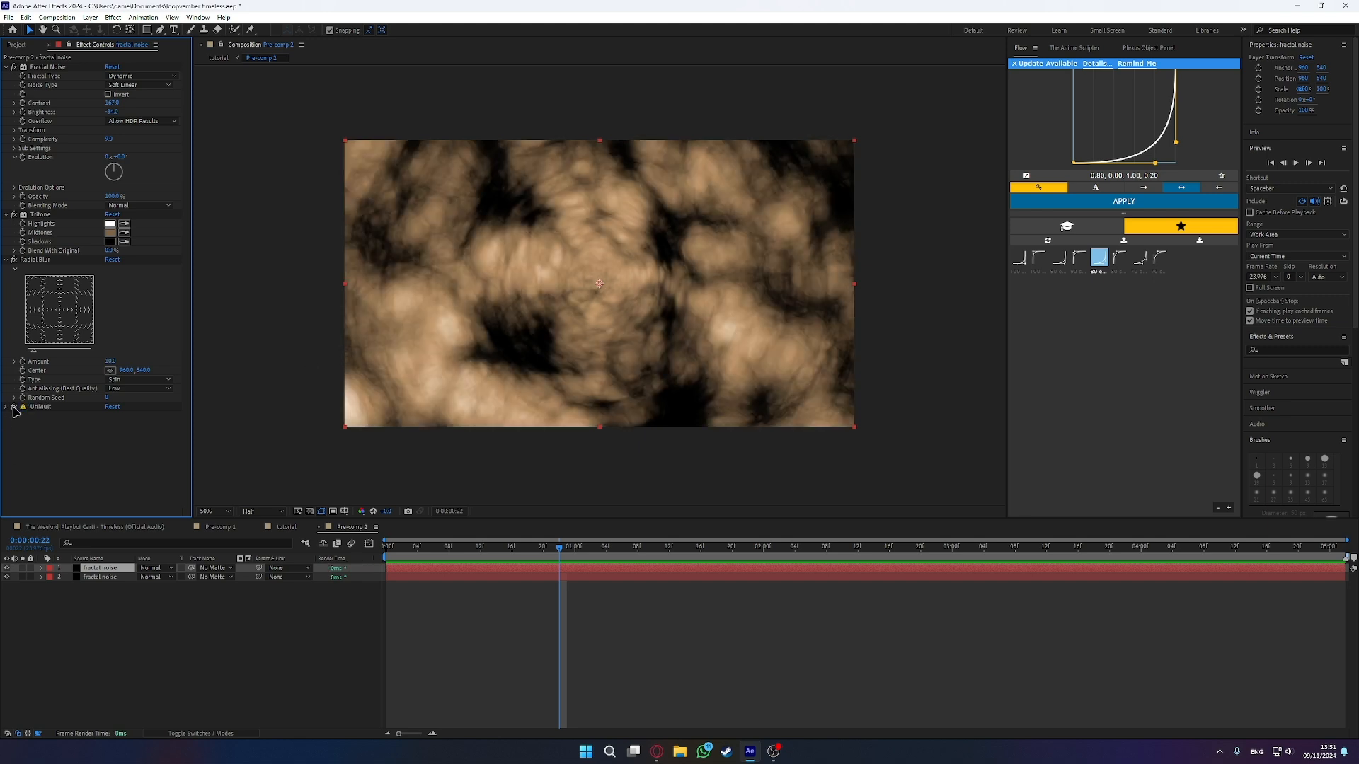
- Set the random seed in the lower layer's Fractal Noise evolution options to about 400
left_click(98, 576)
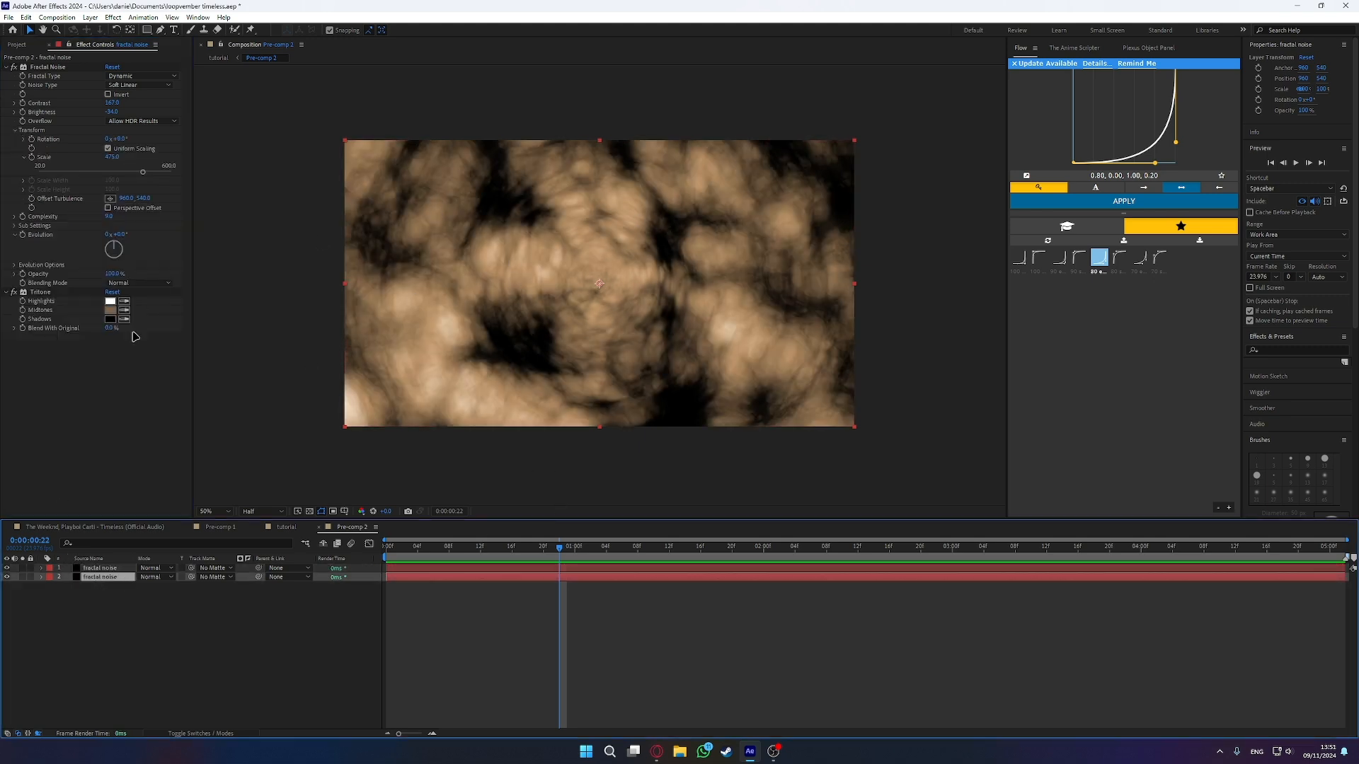
left_click(15, 264)
left_click_drag(106, 293, 134, 297)
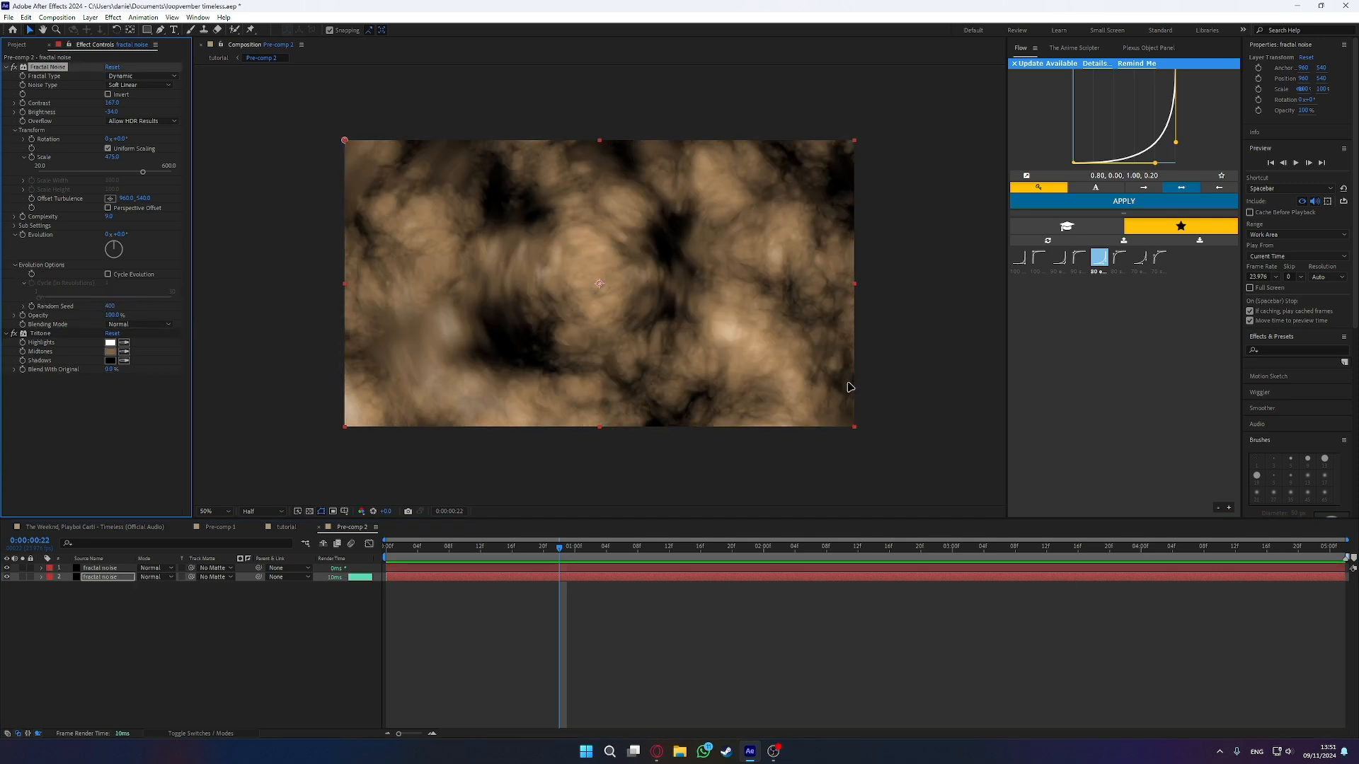
- Set the lower layer's Fractal Noise scale to about 115, contrast to about 47 and brightness to -40
left_click(99, 569)
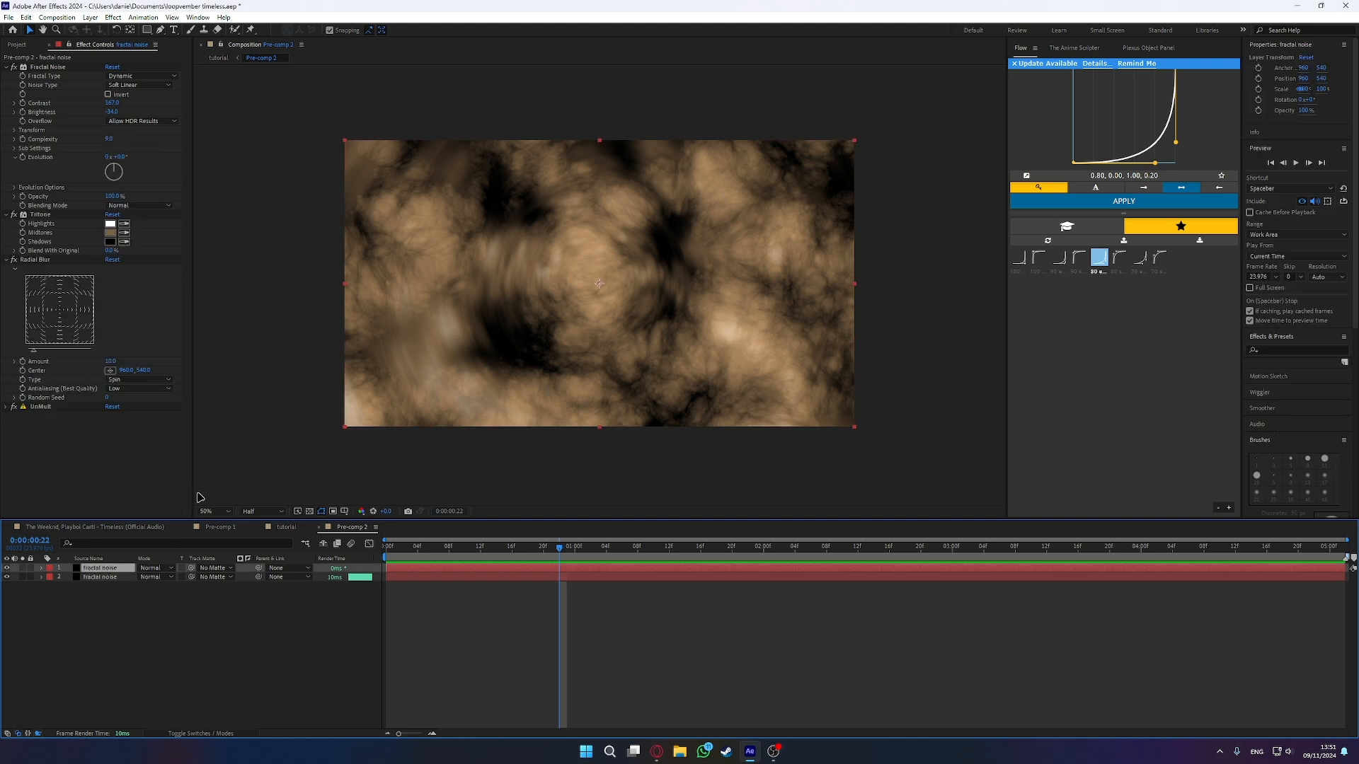
left_click(172, 706)
left_click(95, 577)
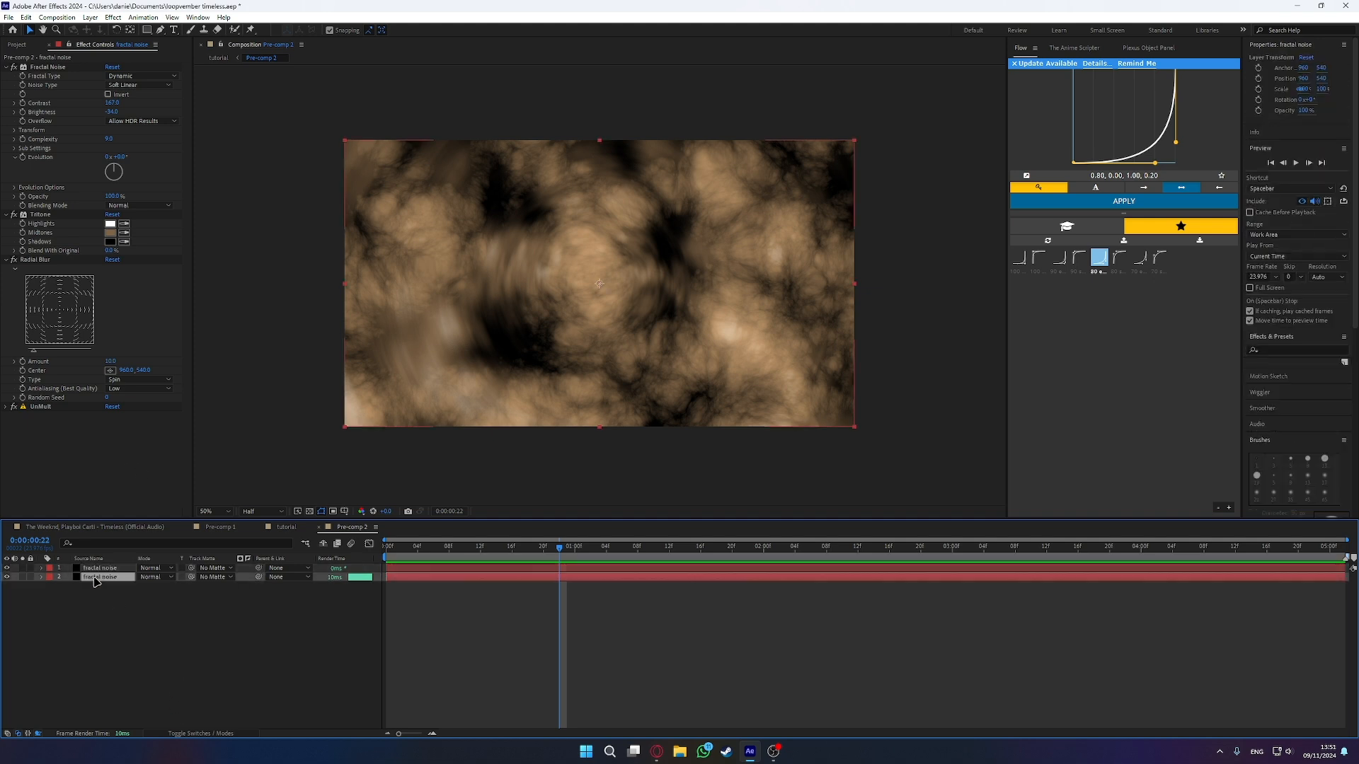
left_click_drag(132, 172, 62, 175)
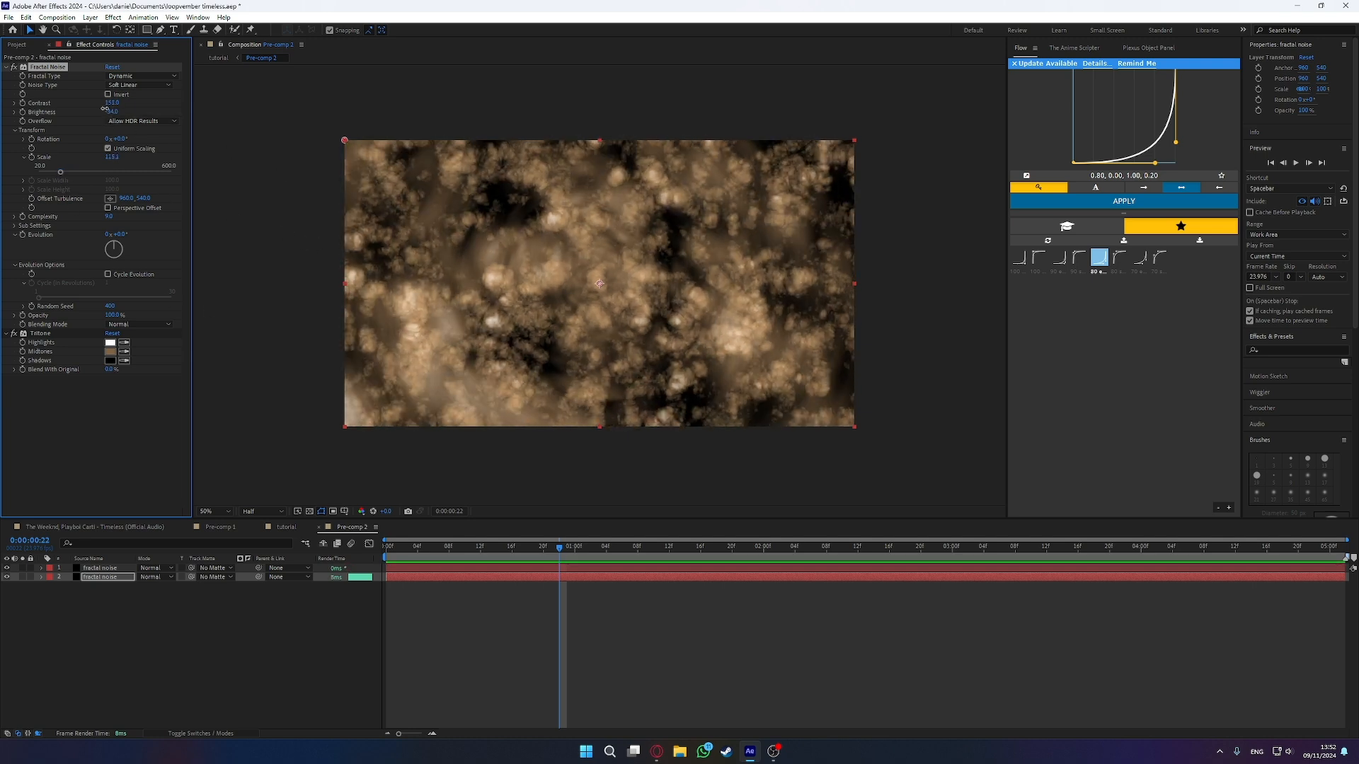
left_click_drag(110, 105, 78, 133)
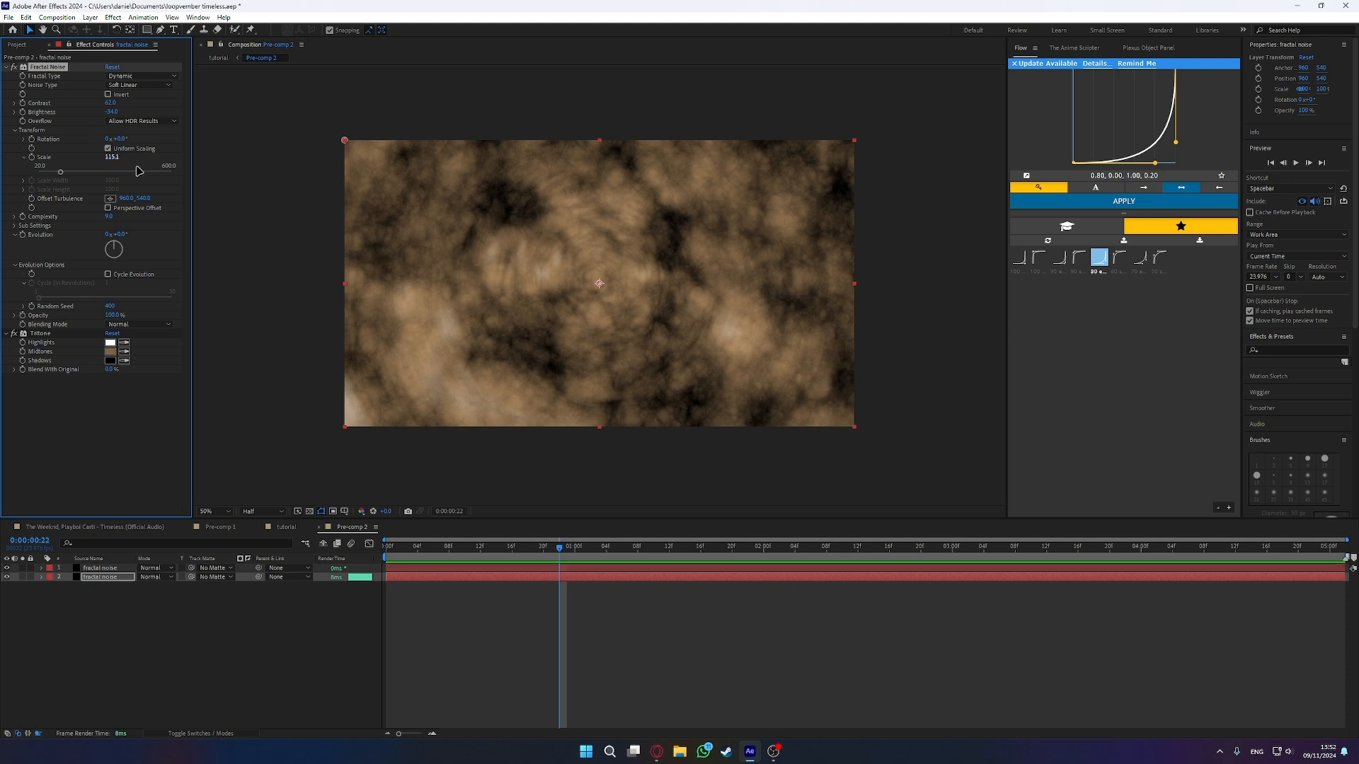
left_click_drag(111, 112, 108, 105)
- Preview the layered texture and return the playhead to the first frame
key("space")
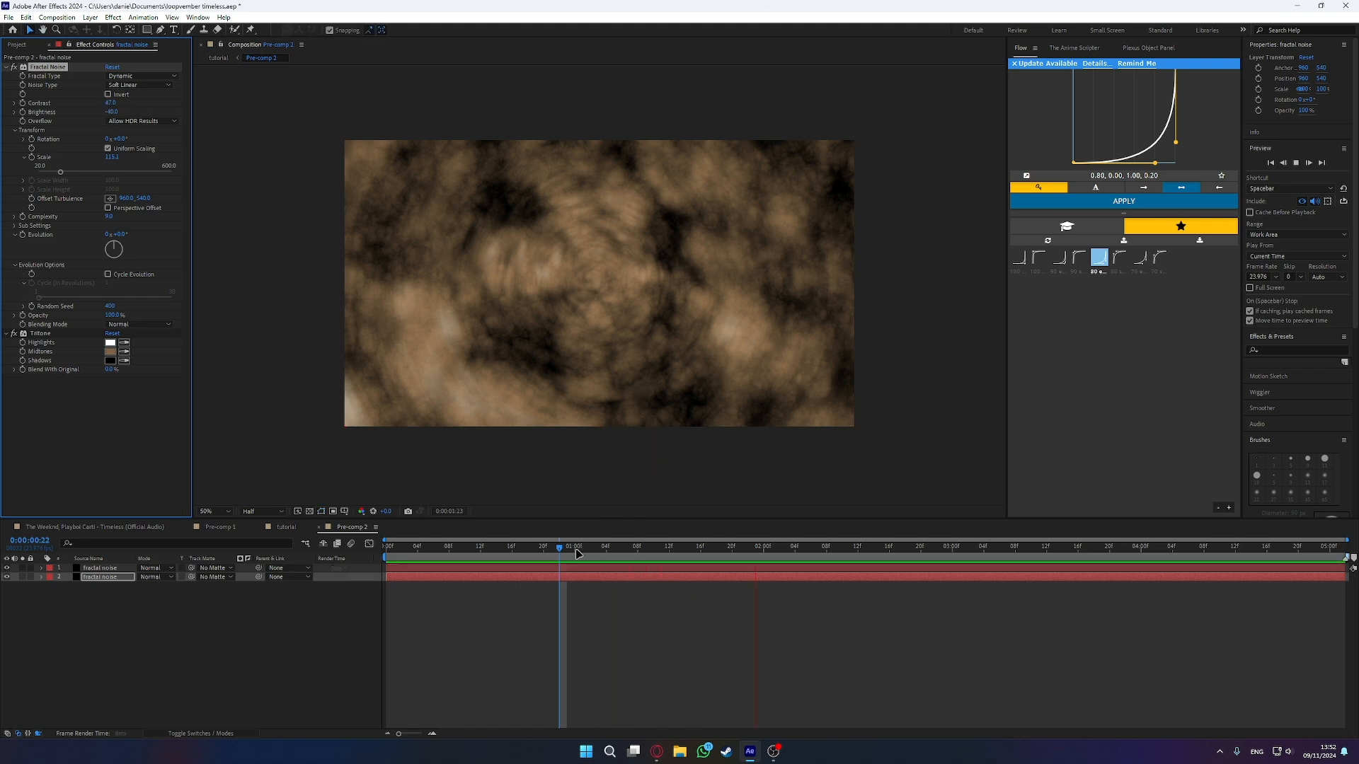
left_click_drag(570, 549, 386, 549)
left_click(114, 637)
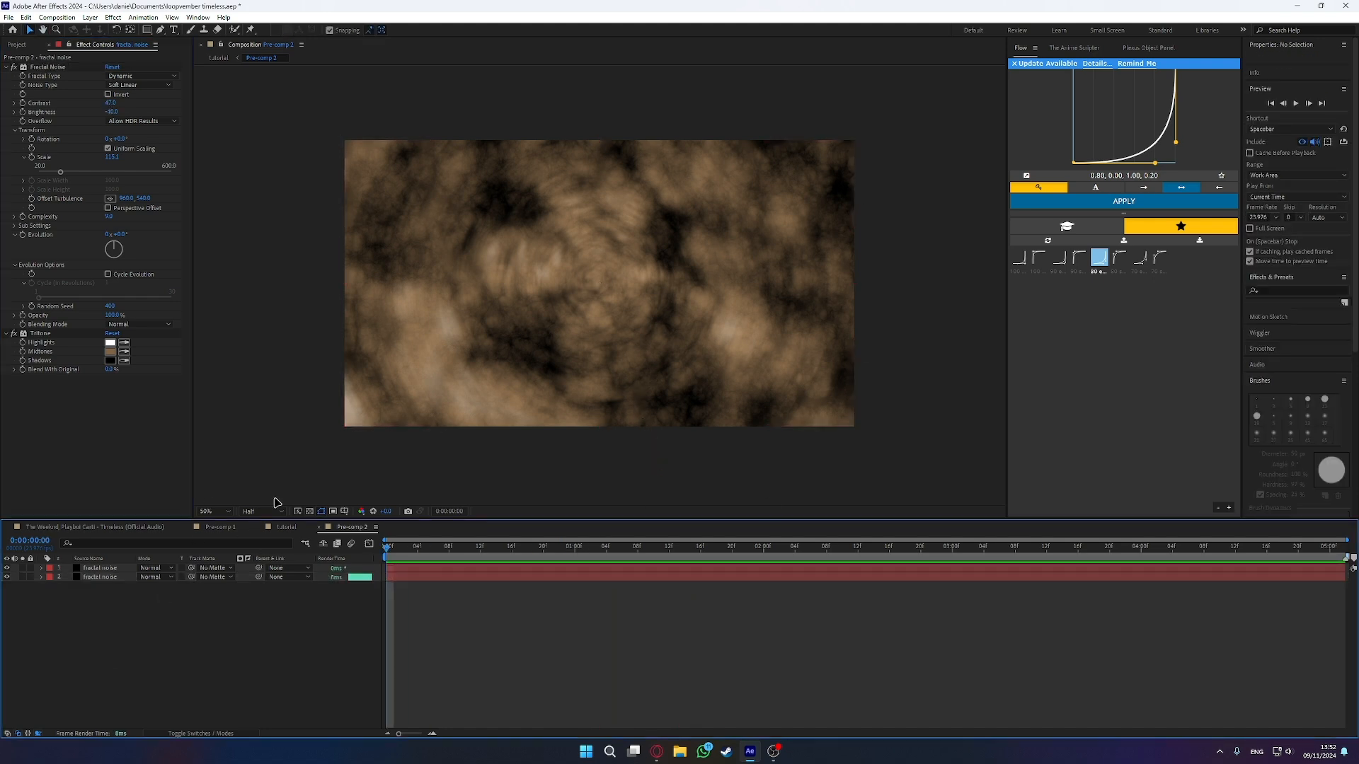
- Check Pre-comp 1 for reference, then apply Deep Glow to the upper fractal noise layer in Pre-comp 2
left_click(212, 528)
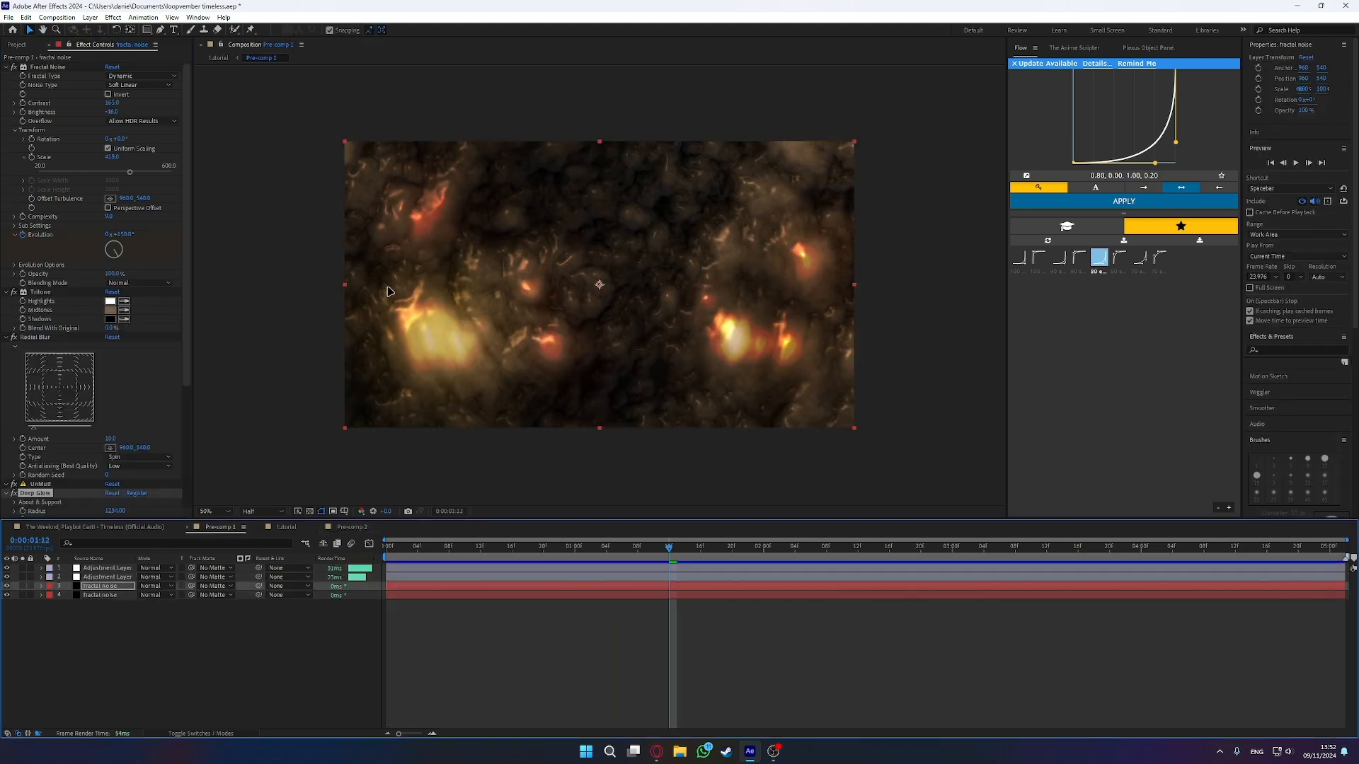
left_click(348, 528)
left_click(106, 577)
left_click(103, 570)
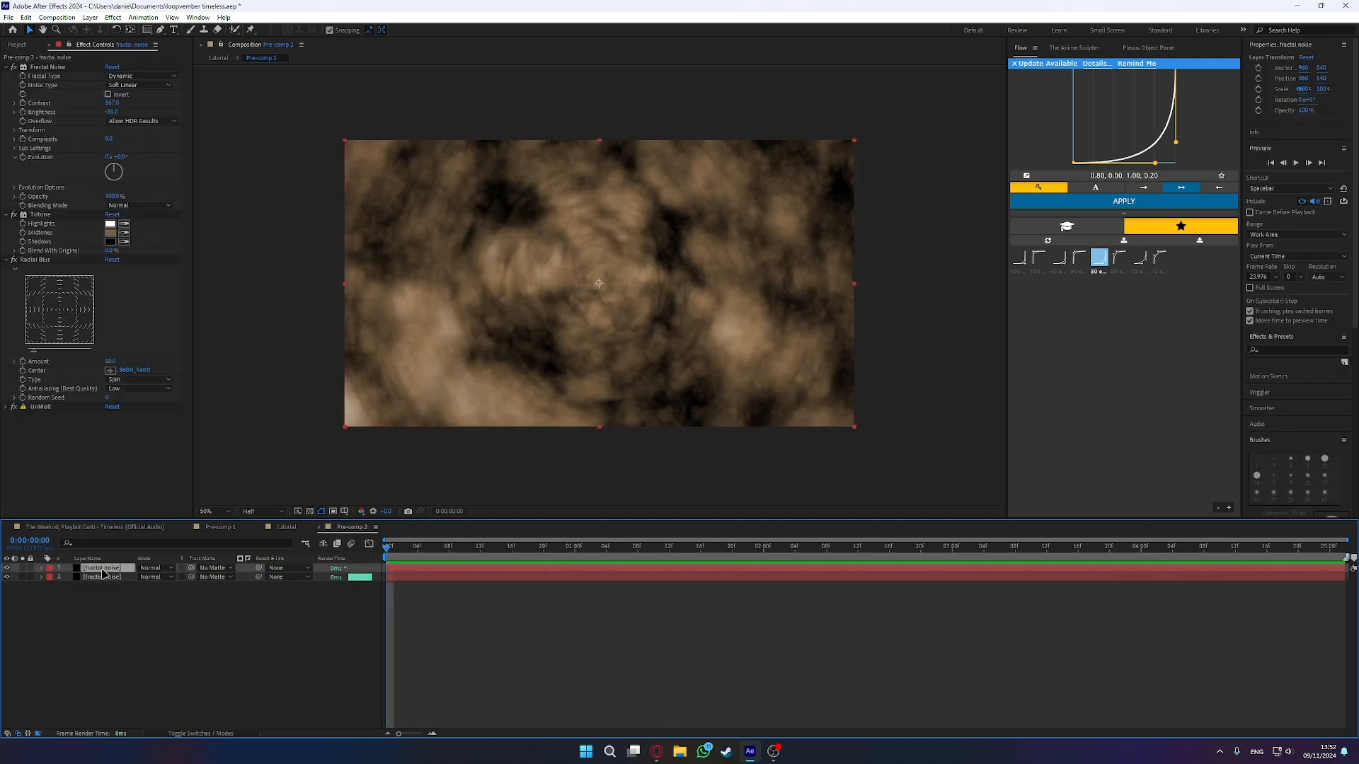
key("ctrl+space")
type("deep")
left_click(434, 442)
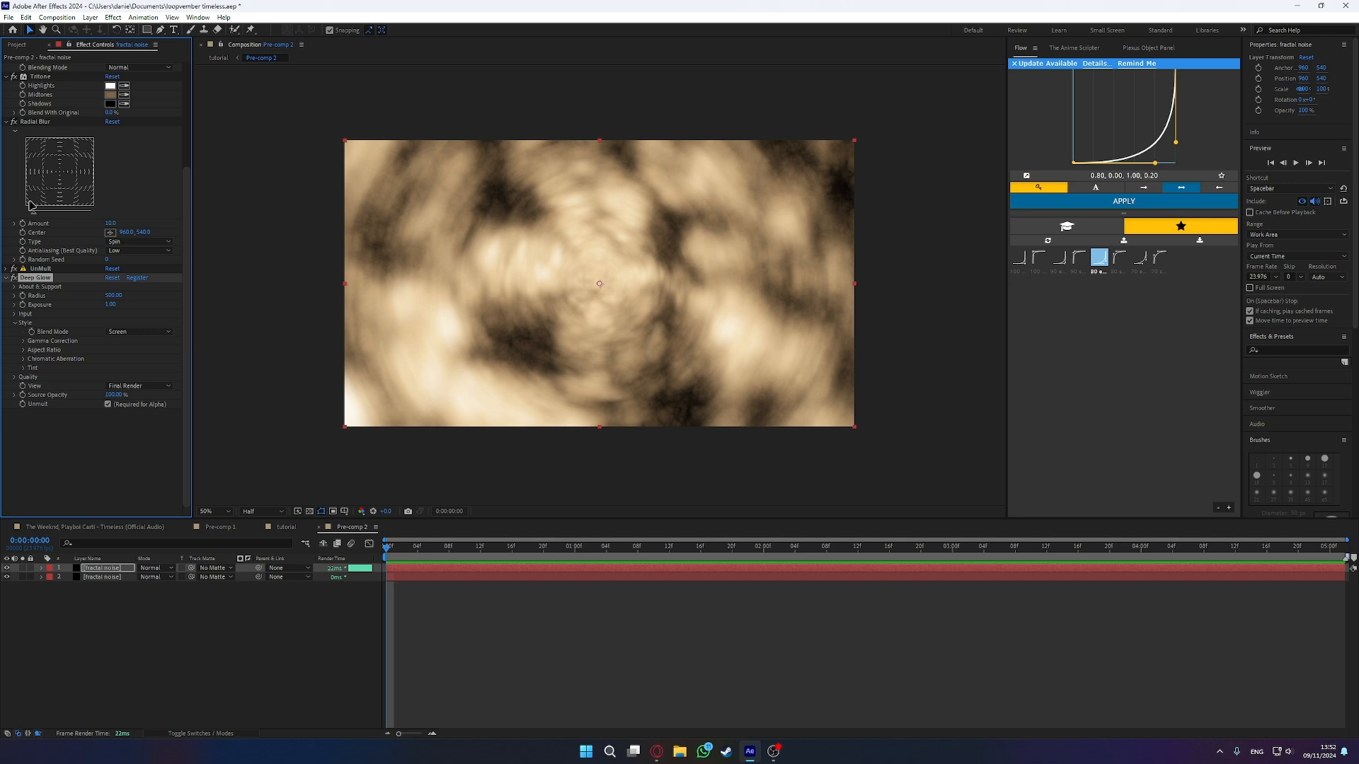
- Set the Deep Glow threshold to 38% and the upper layer's Fractal Noise brightness to -44
left_click(14, 313)
mouse_move(111, 324)
left_mouse_down()
mouse_move(139, 323)
mouse_move(100, 323)
mouse_move(121, 332)
left_mouse_up()
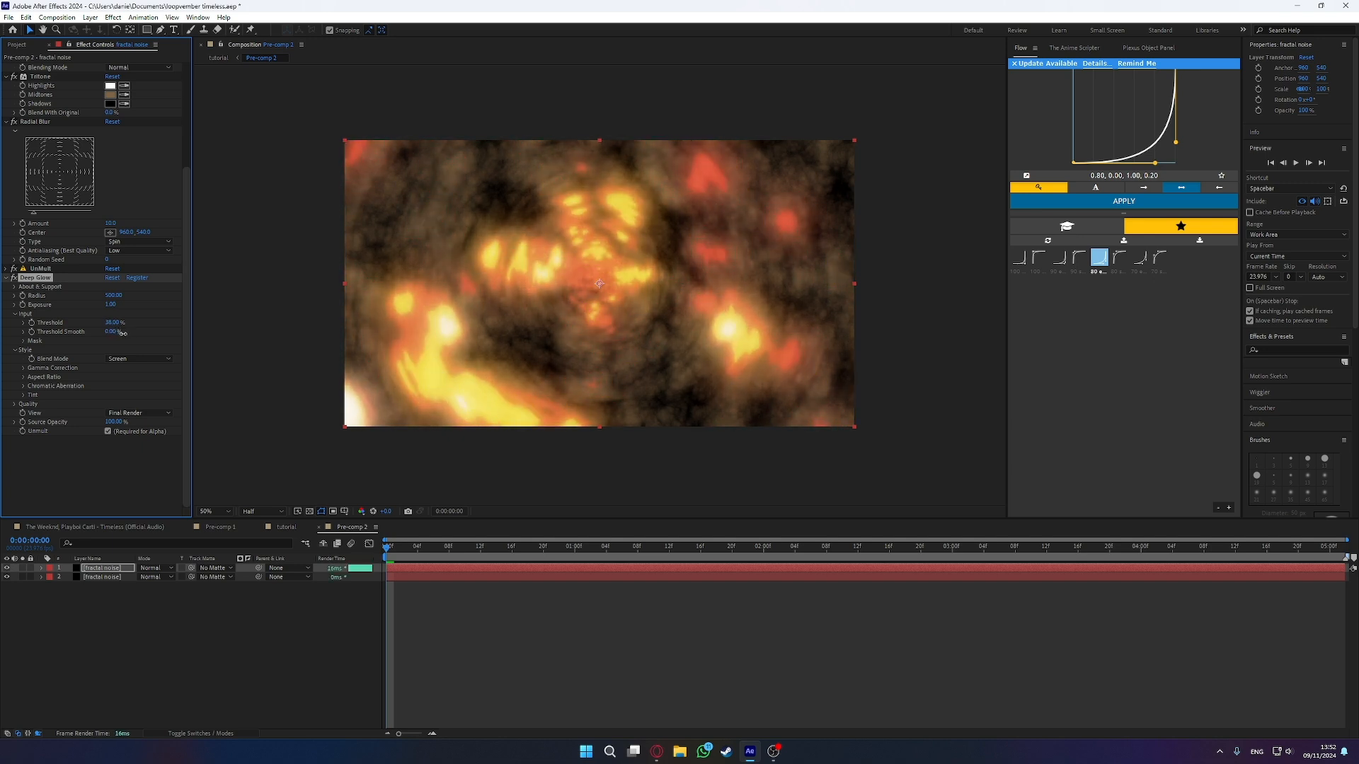
scroll(80, 169, "up", 4)
left_click_drag(106, 113, 92, 113)
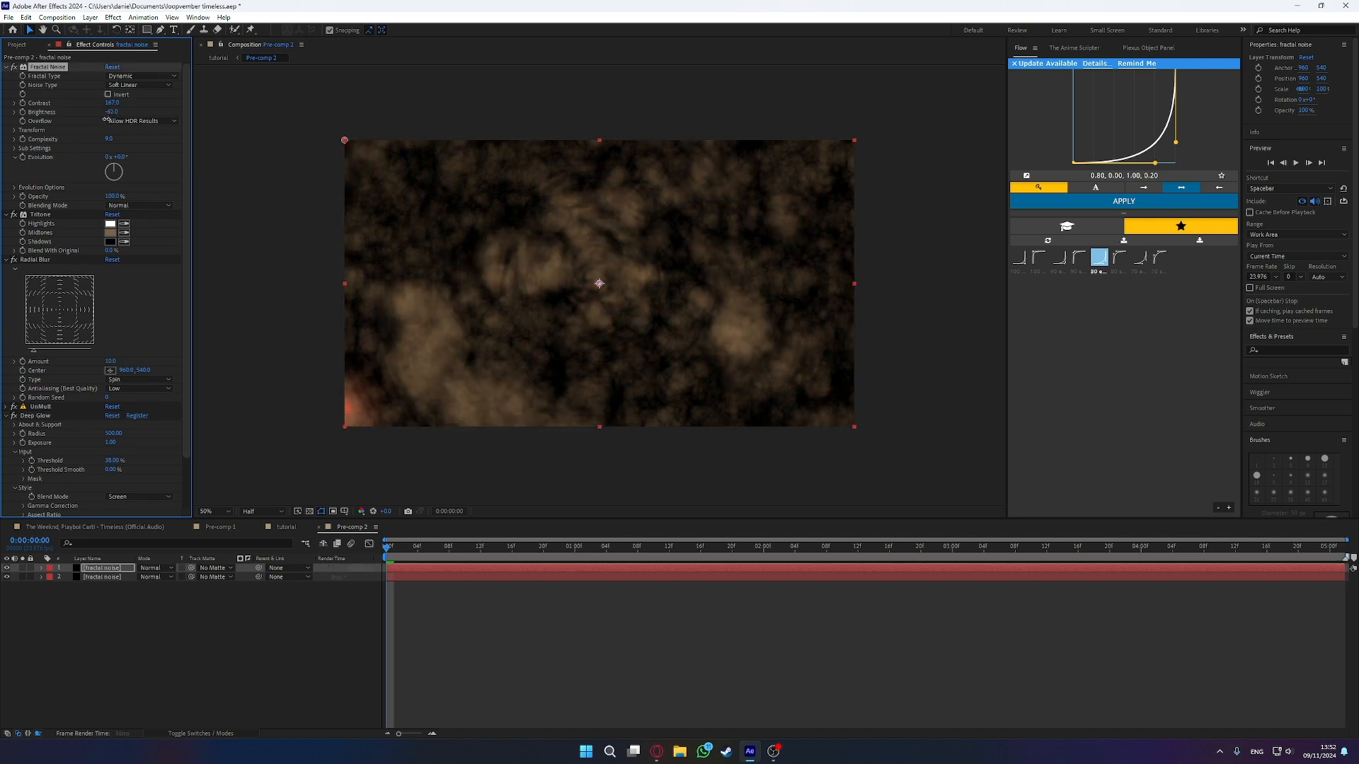
left_click_drag(112, 121, 120, 121)
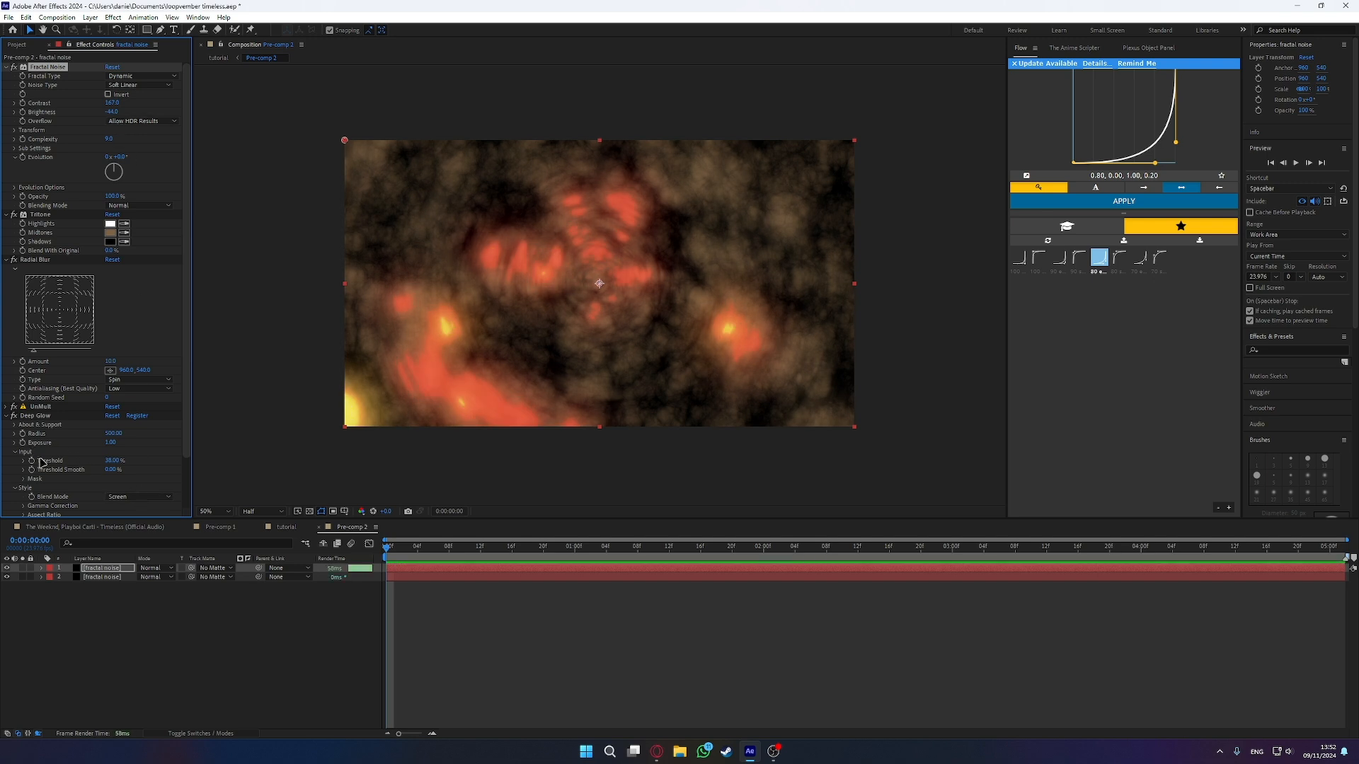
- Lower the Deep Glow threshold on the upper layer and settle it at 30%
left_click_drag(113, 461, 110, 467)
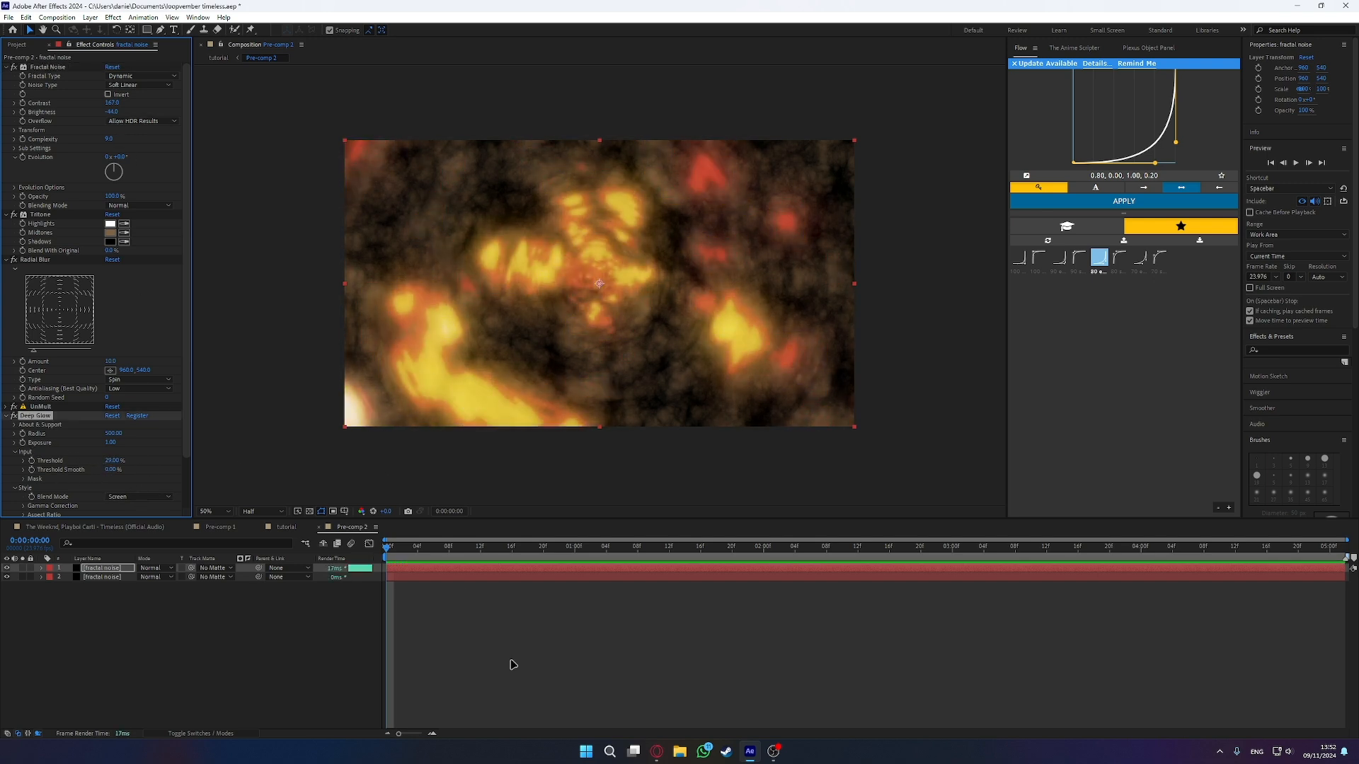
left_click(111, 460)
type("30")
key("Return")
left_click(431, 665)
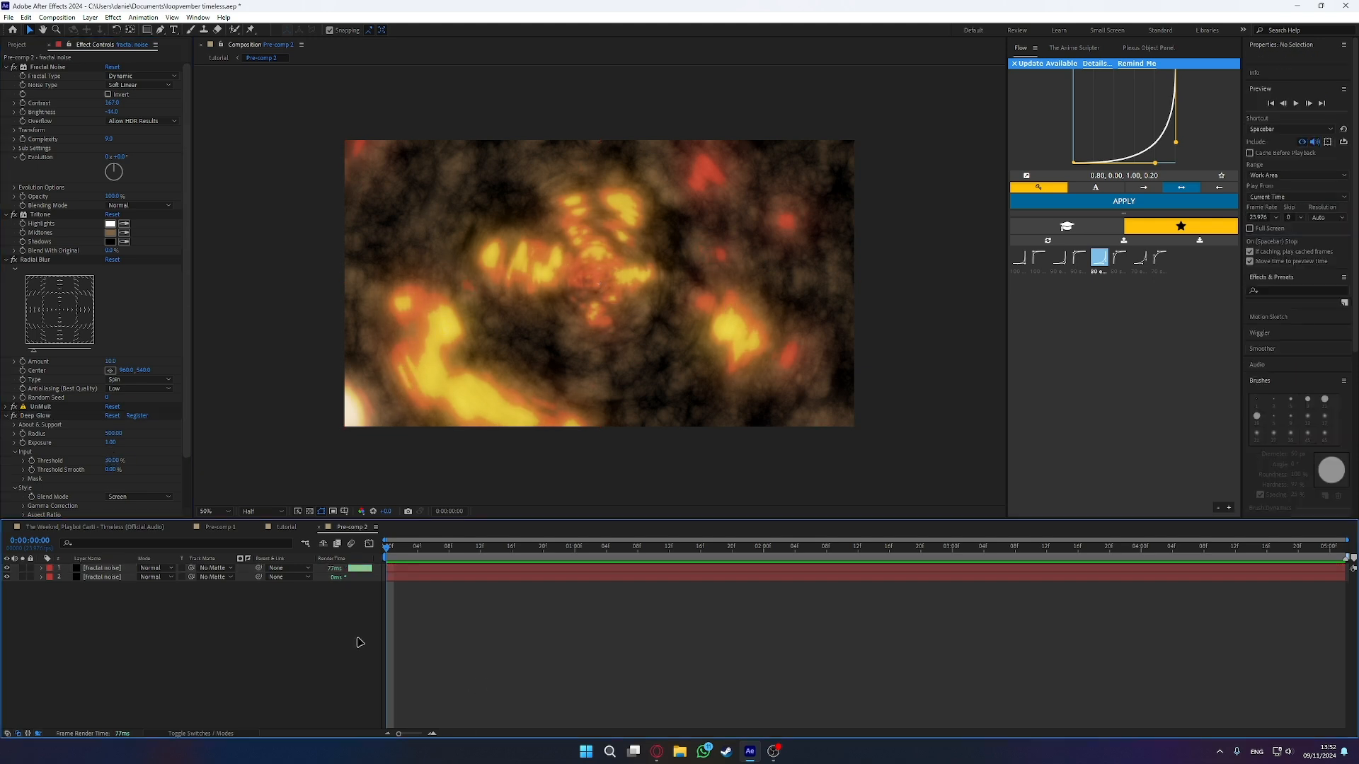
- Set the Deep Glow exposure to 0.7 and its radius to about 1045
left_click(111, 443)
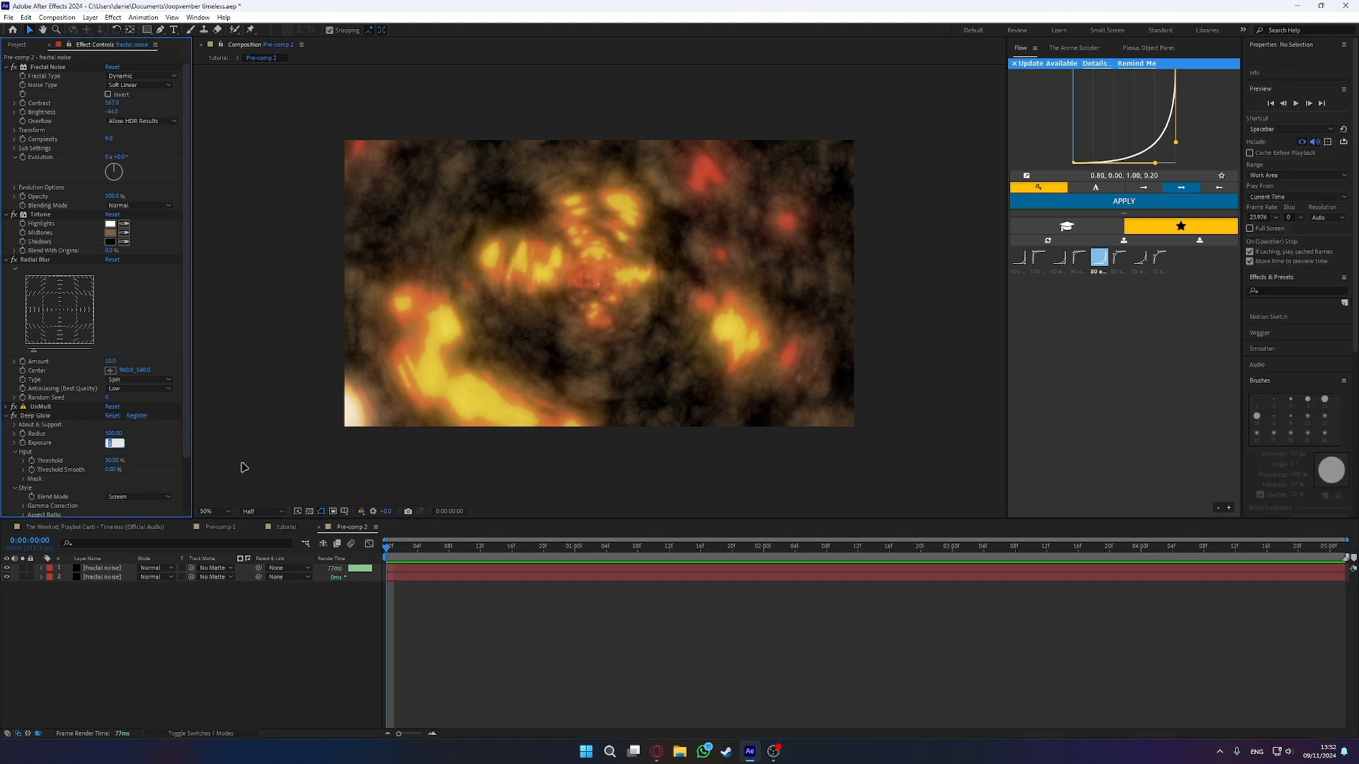
type("0.7")
key("Return")
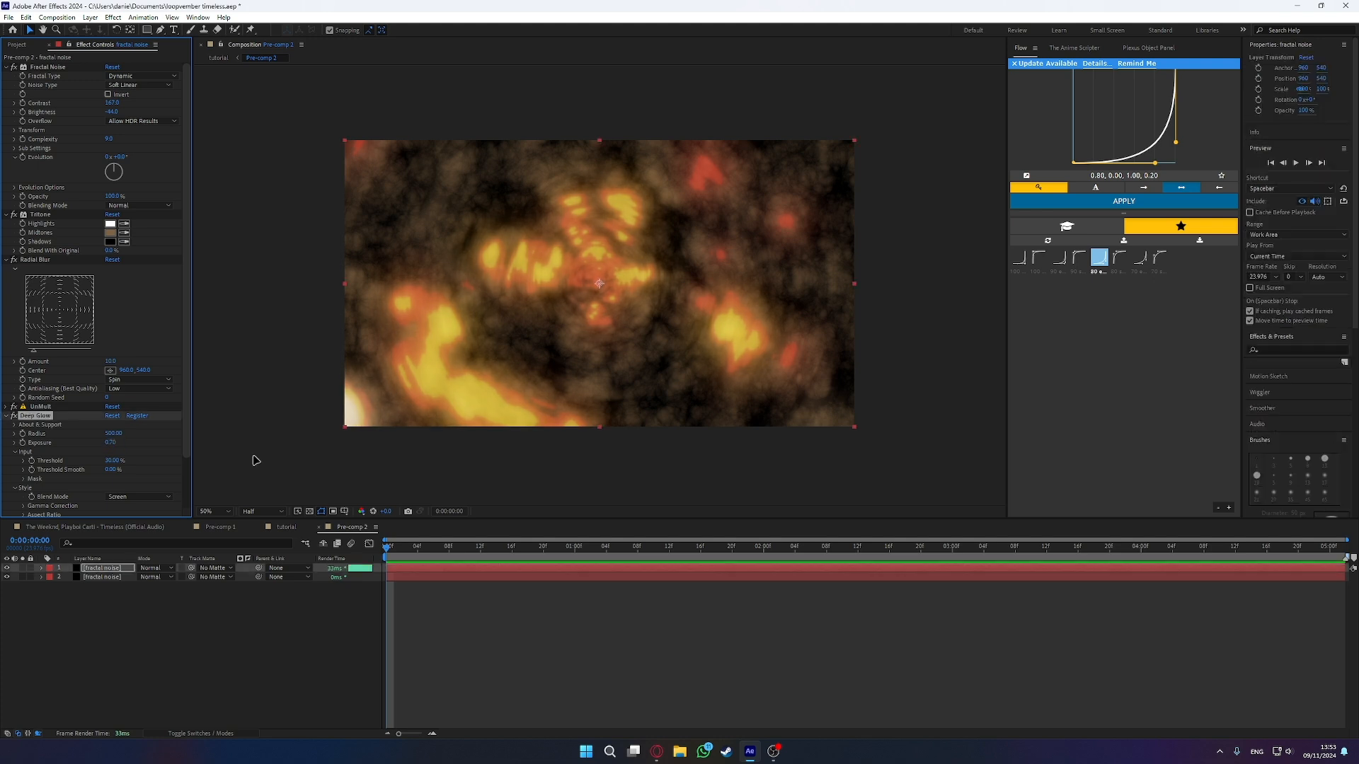
left_click_drag(113, 433, 376, 404)
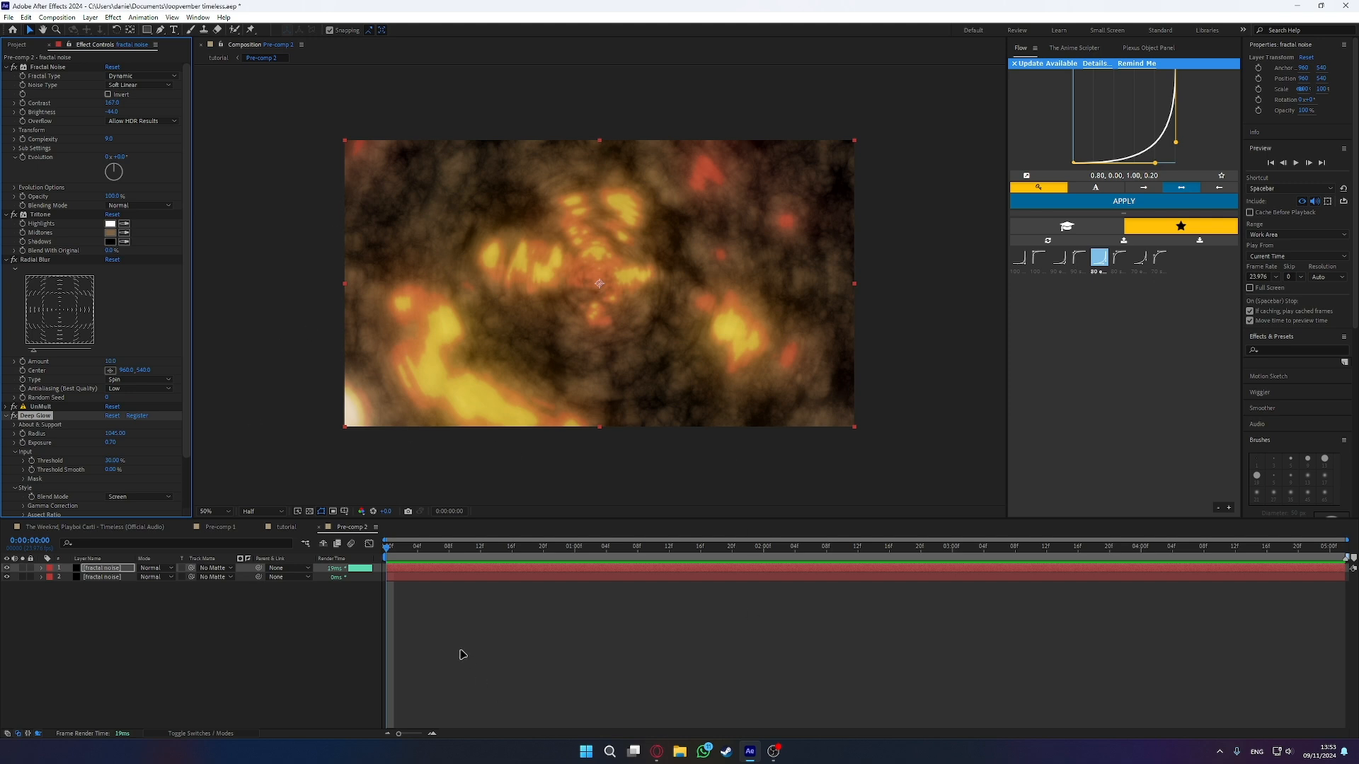
- Keyframe the upper layer's Fractal Noise evolution from 0° at the first frame to just over one revolution near the end
left_click_drag(389, 549, 245, 557)
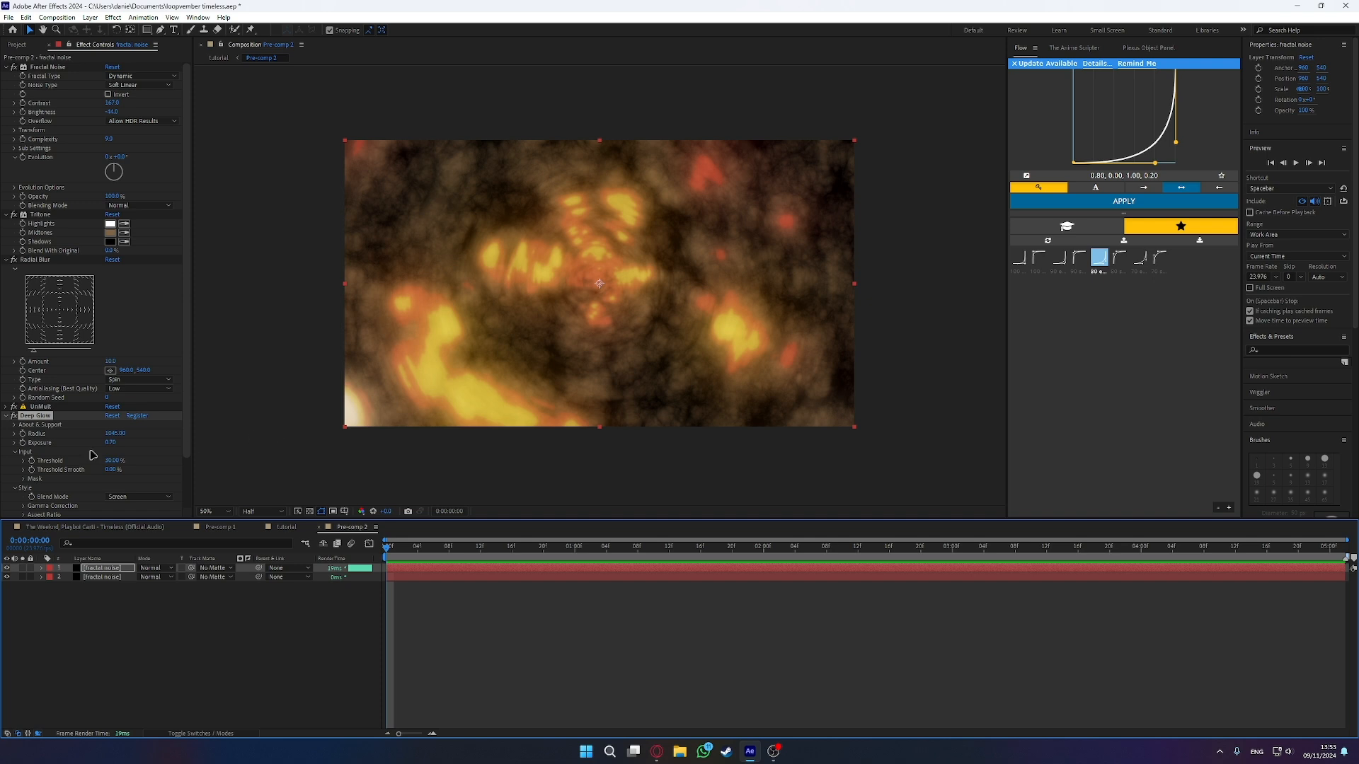
left_click(169, 628)
left_click(97, 572)
left_click(537, 598)
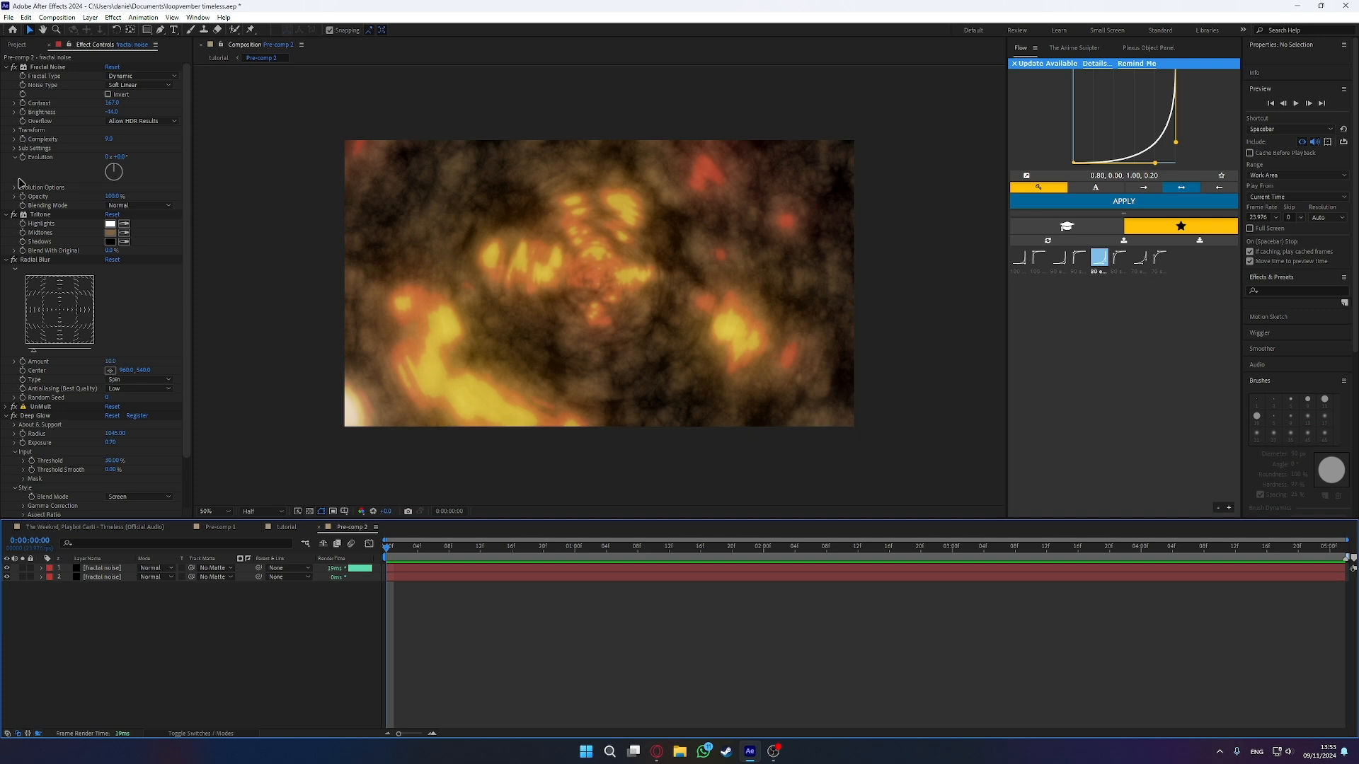
left_click(23, 157)
left_click_drag(529, 550, 1338, 552)
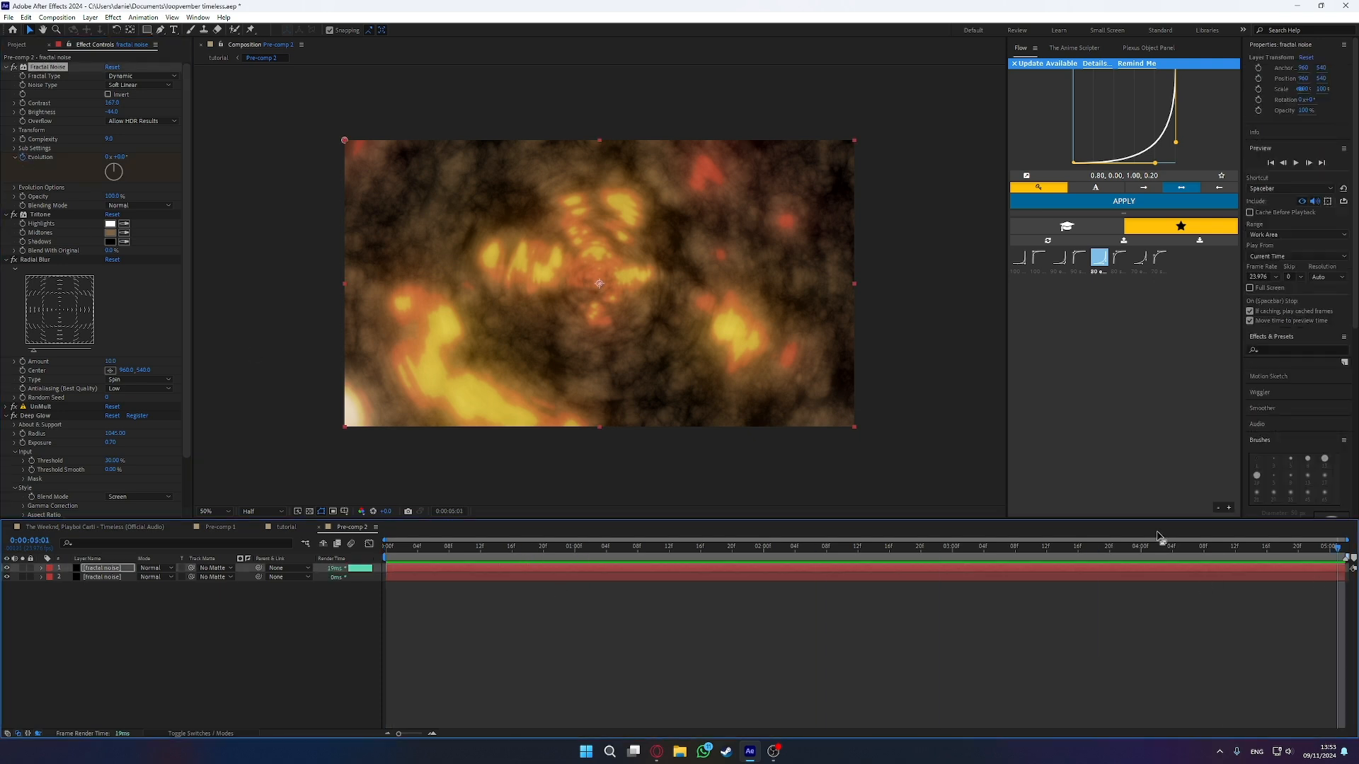
left_click_drag(117, 172, 144, 170)
key("Home")
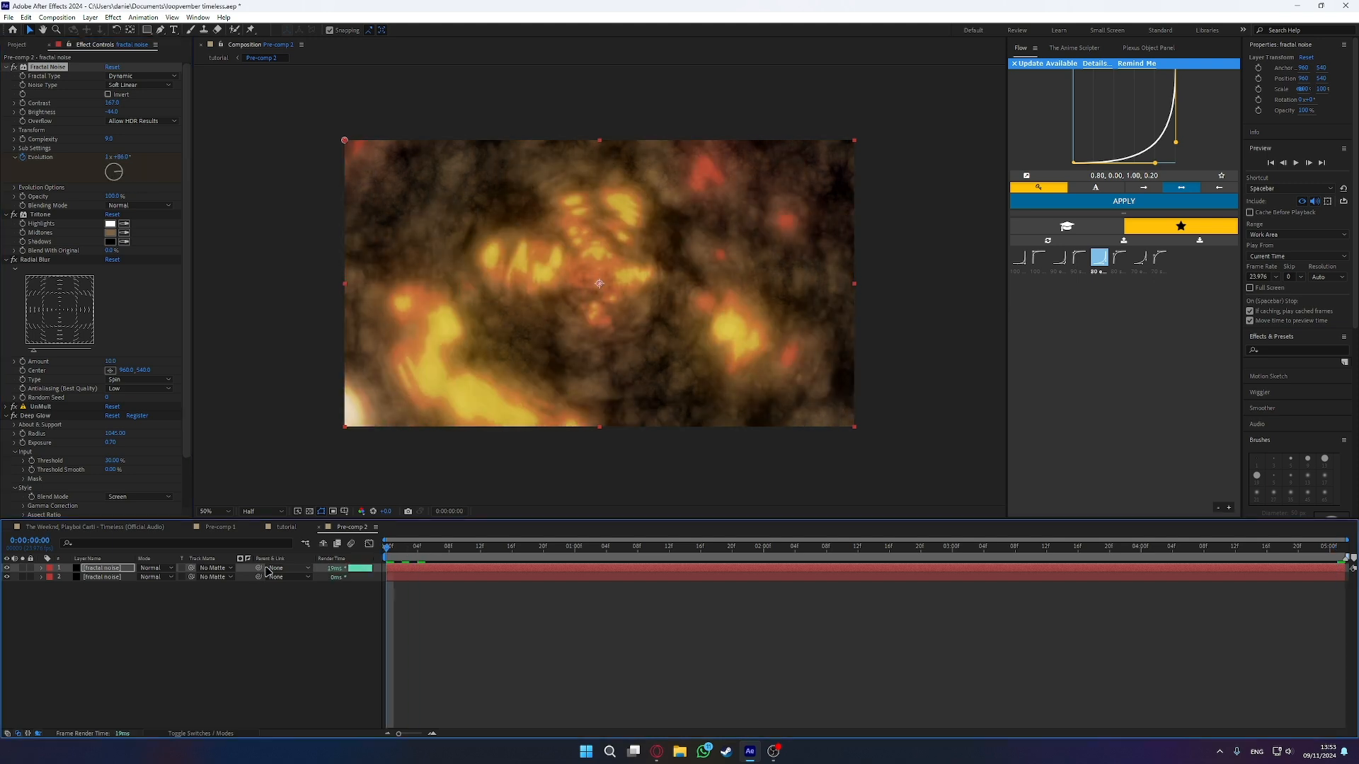
- Keyframe the lower layer's Fractal Noise evolution from 0° at the first frame to just over two revolutions near the end, and preview the animation
left_click(102, 576)
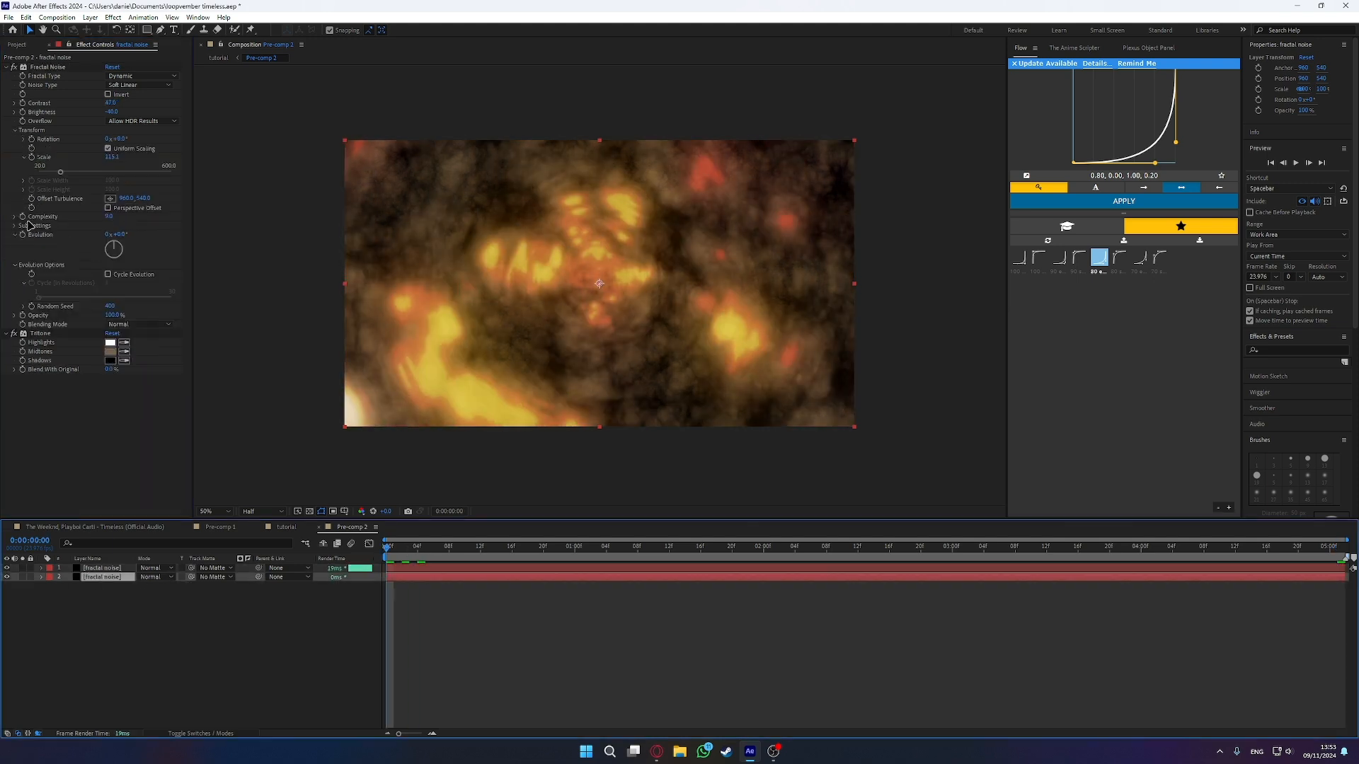
left_click(21, 234)
left_click_drag(393, 550, 1355, 584)
mouse_move(114, 249)
left_mouse_down()
mouse_move(106, 265)
mouse_move(100, 248)
mouse_move(130, 249)
left_mouse_up()
key("space")
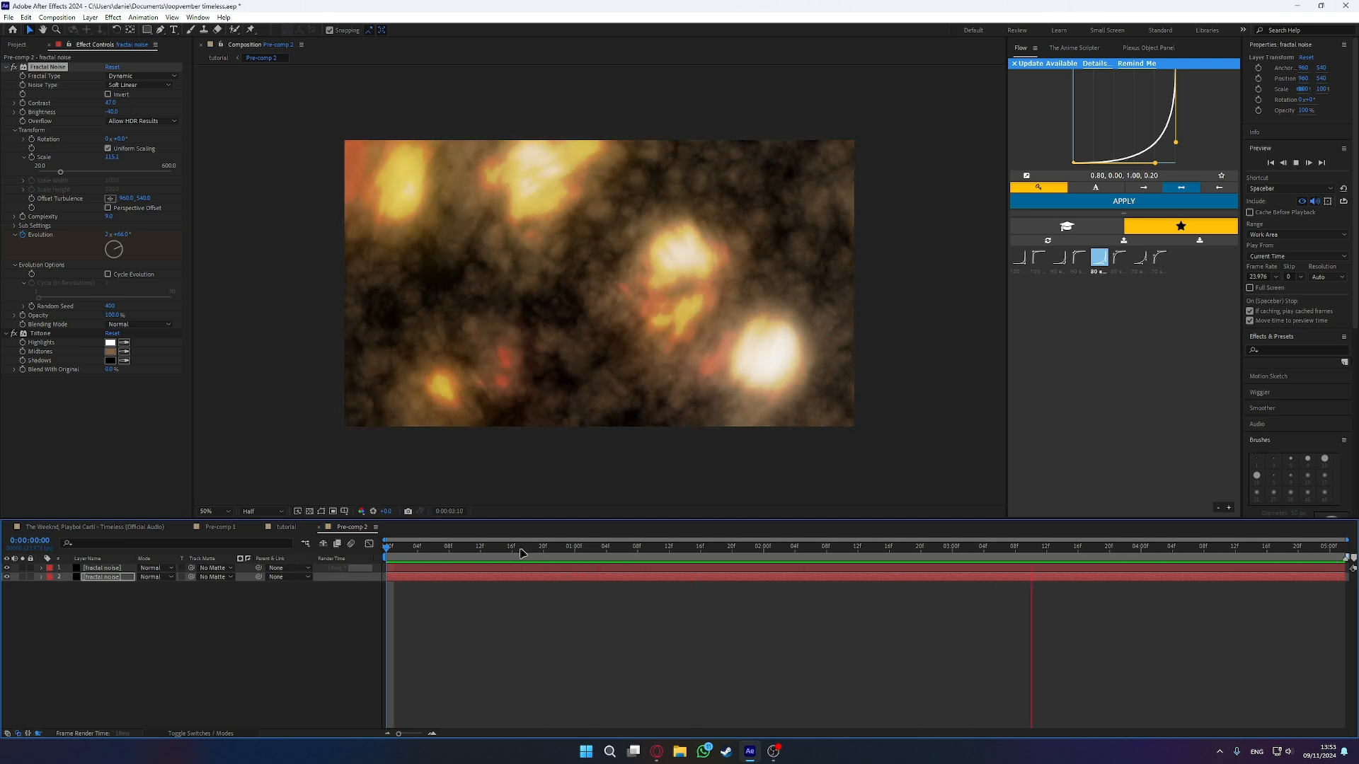
key("space")
- Add an adjustment layer above the noise layers in Pre-comp 2, apply CC Plastic to it and preview the animation
left_click(207, 528)
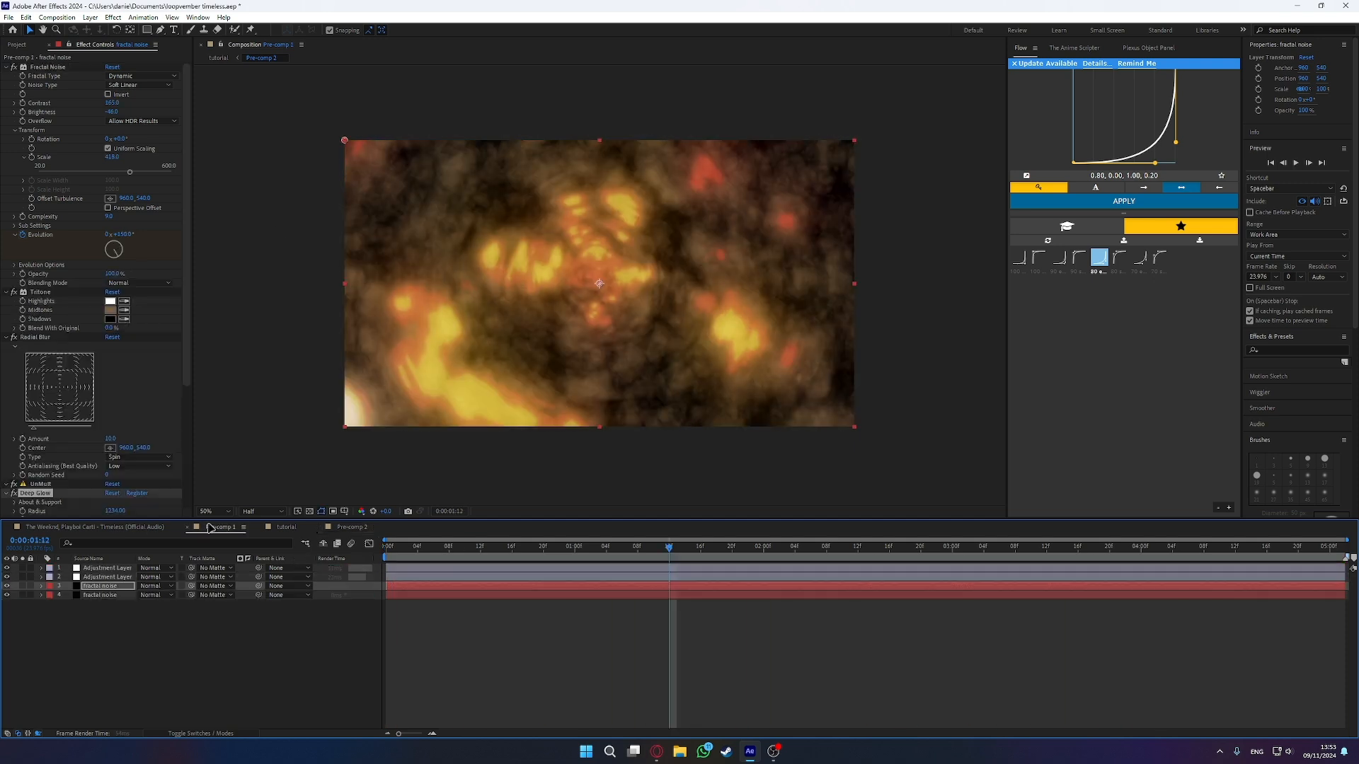
left_click(350, 528)
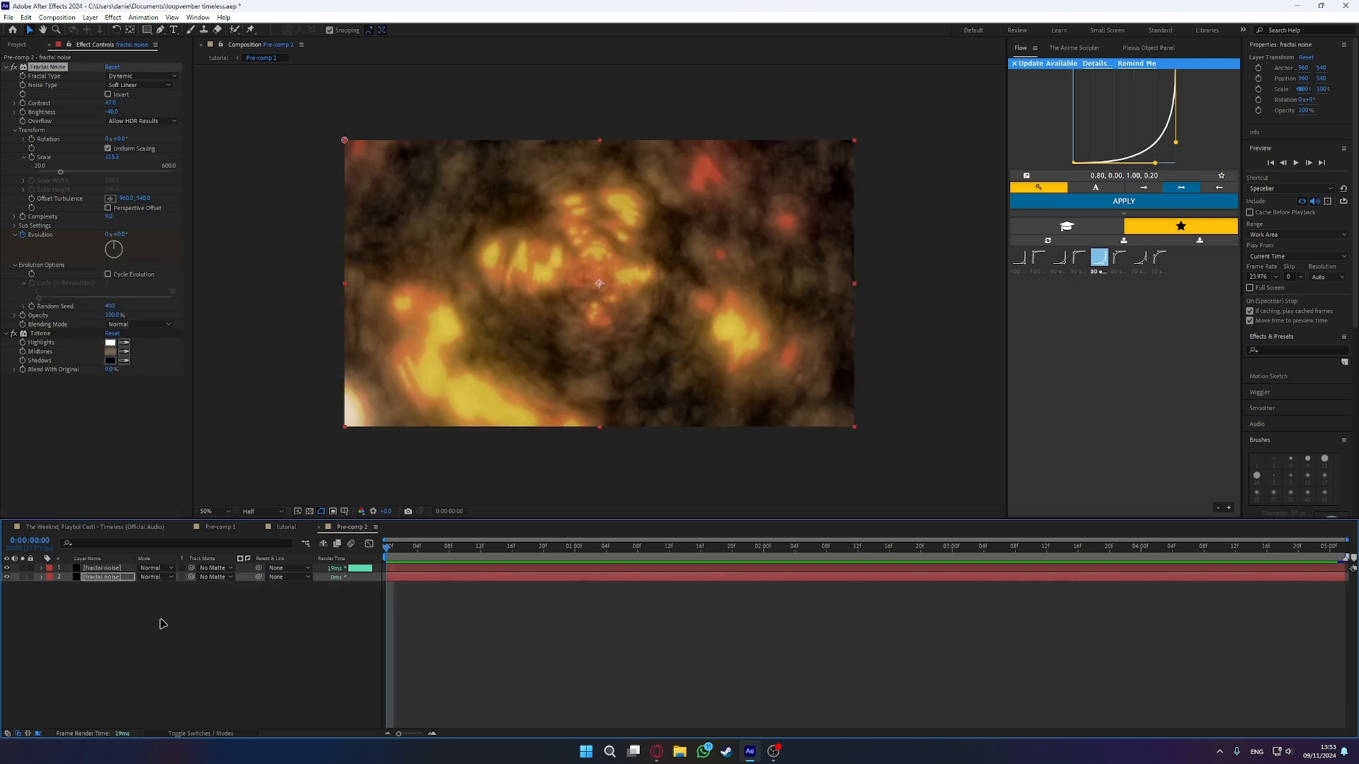
key("ctrl+space")
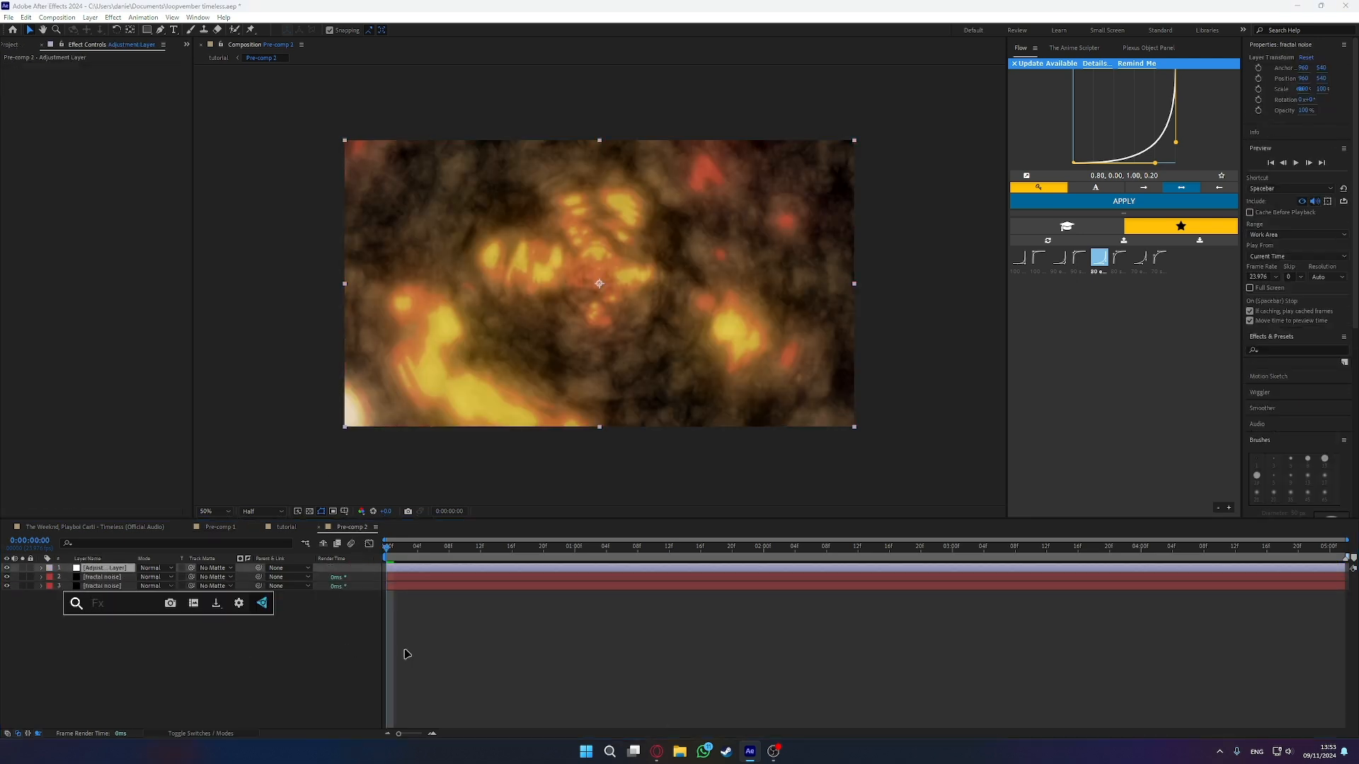
type("pla")
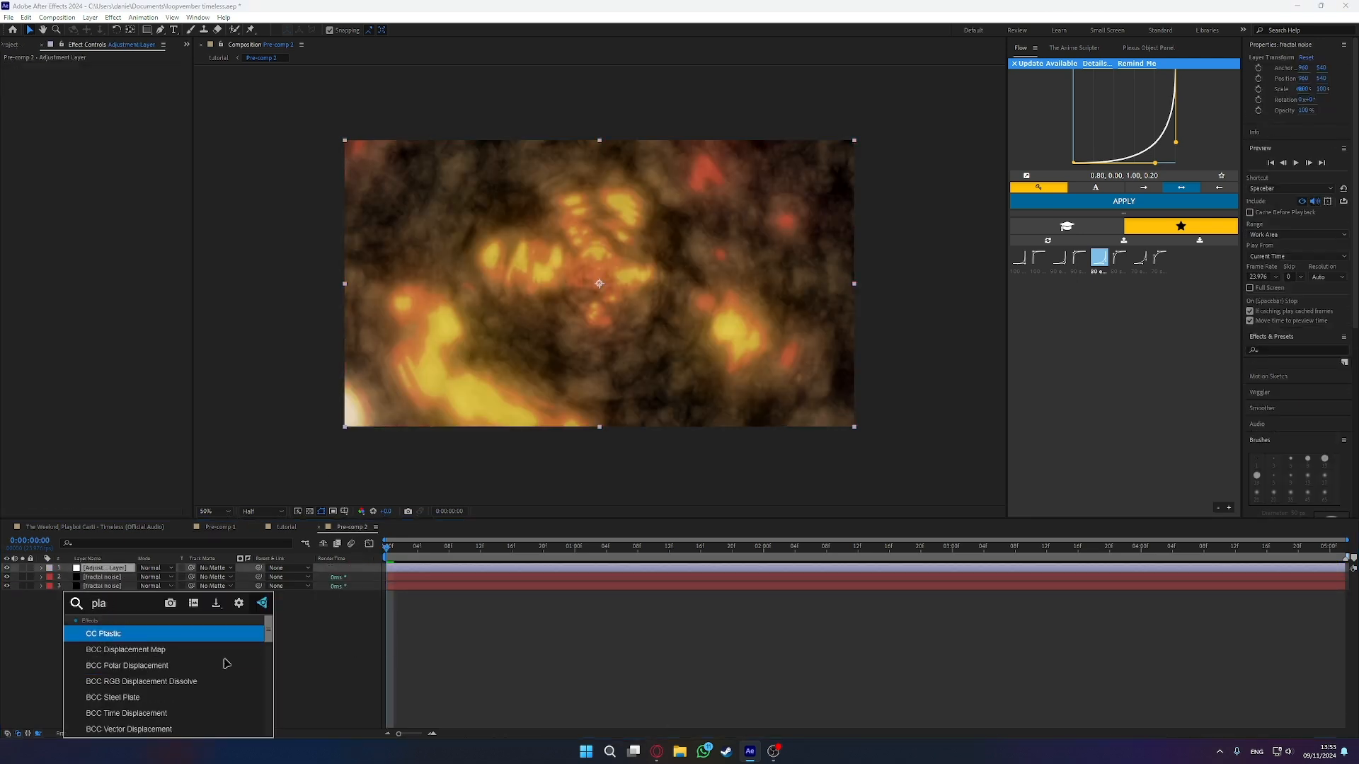
key("Return")
key("space")
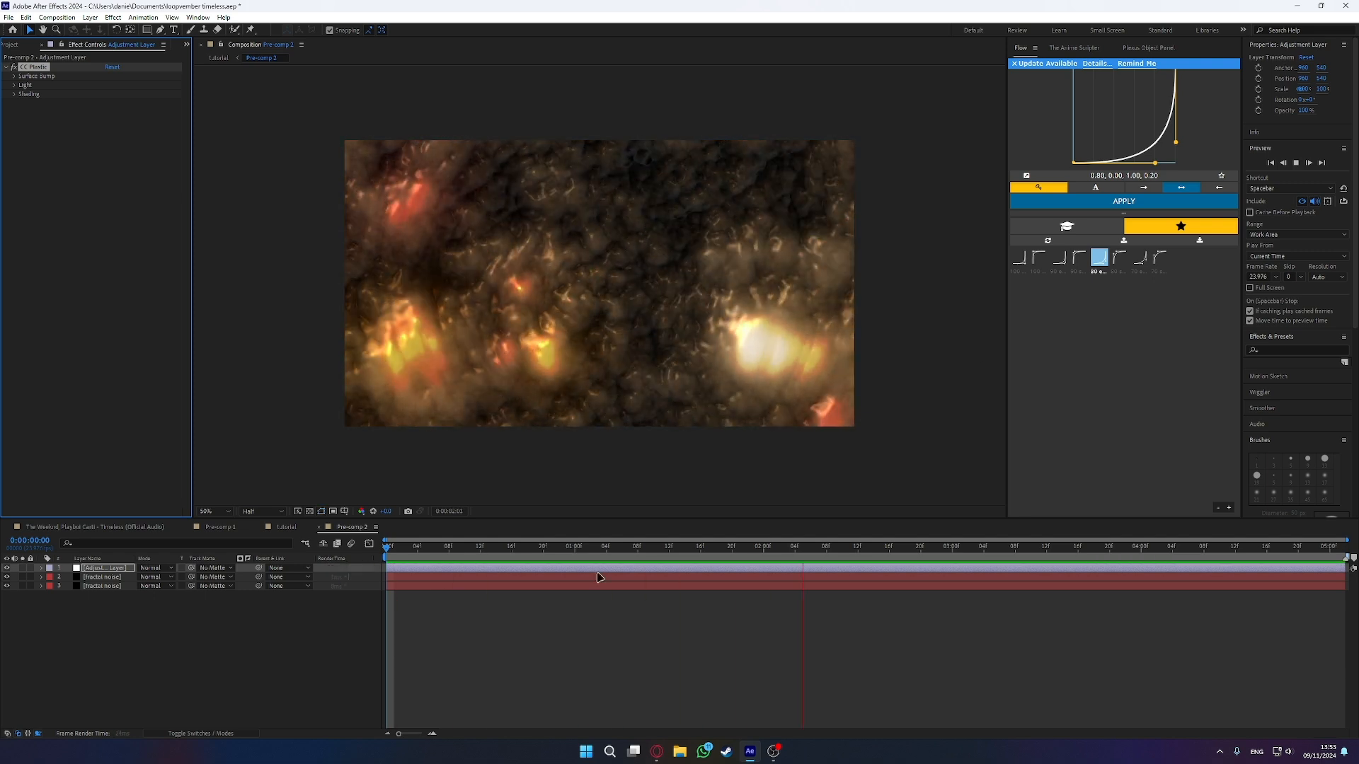
left_click(444, 543)
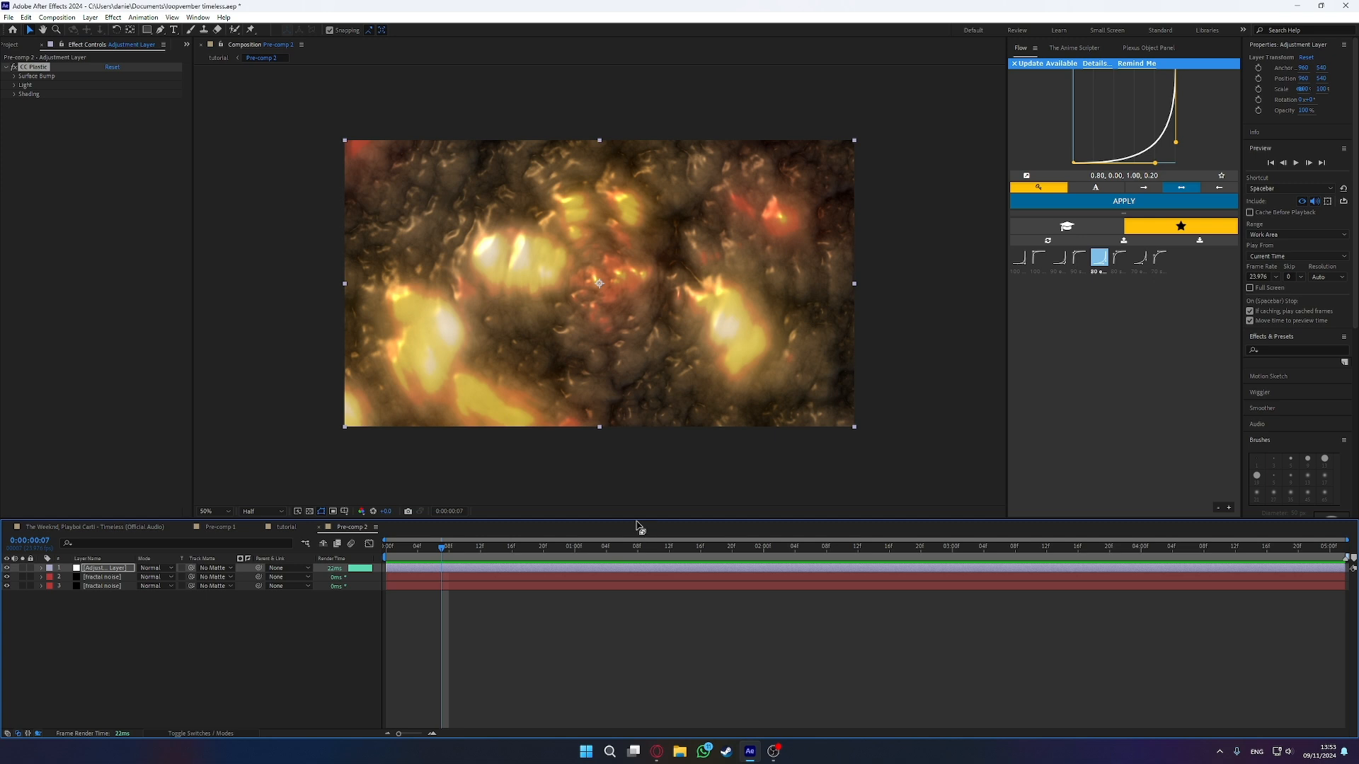
- Apply the Noise effect to the adjustment layer with an amount of 20% and inspect the grain up close
key("ctrl+space")
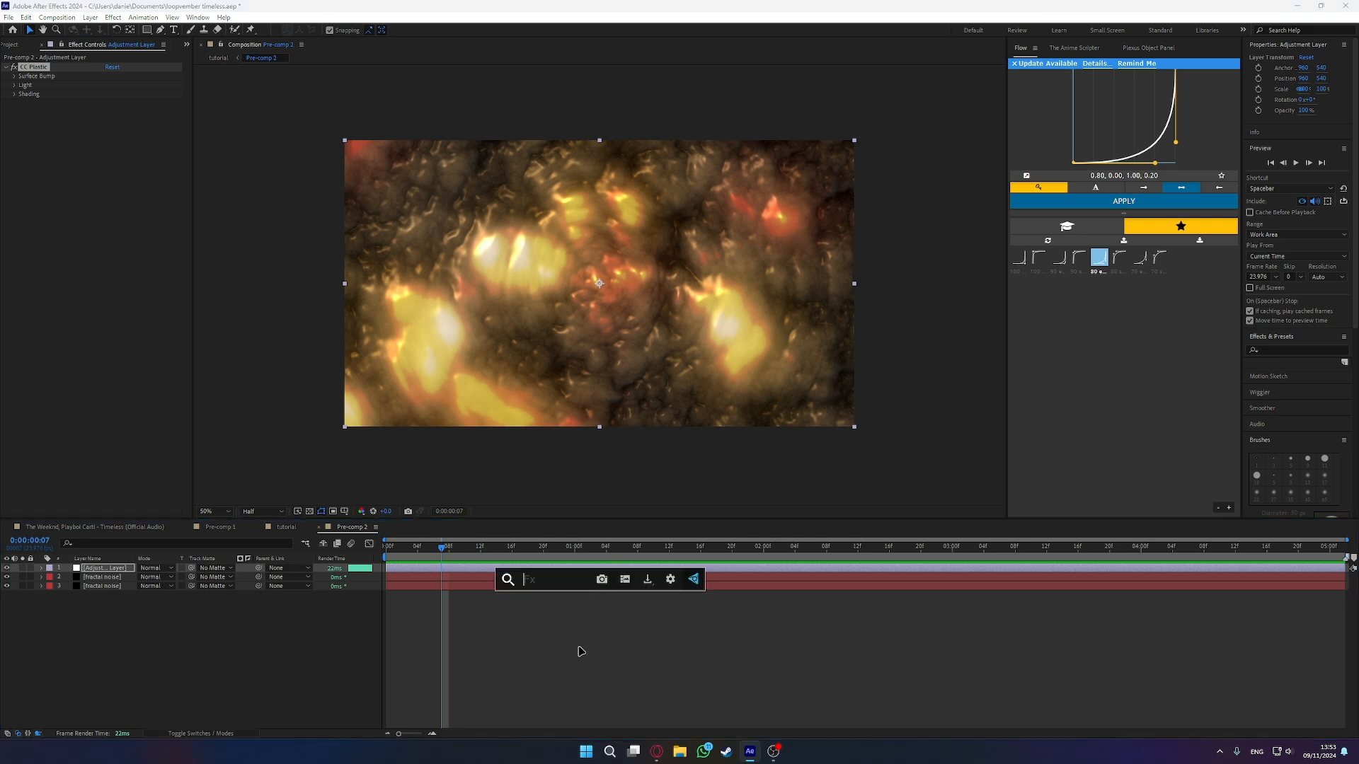
type("noise")
left_click(557, 615)
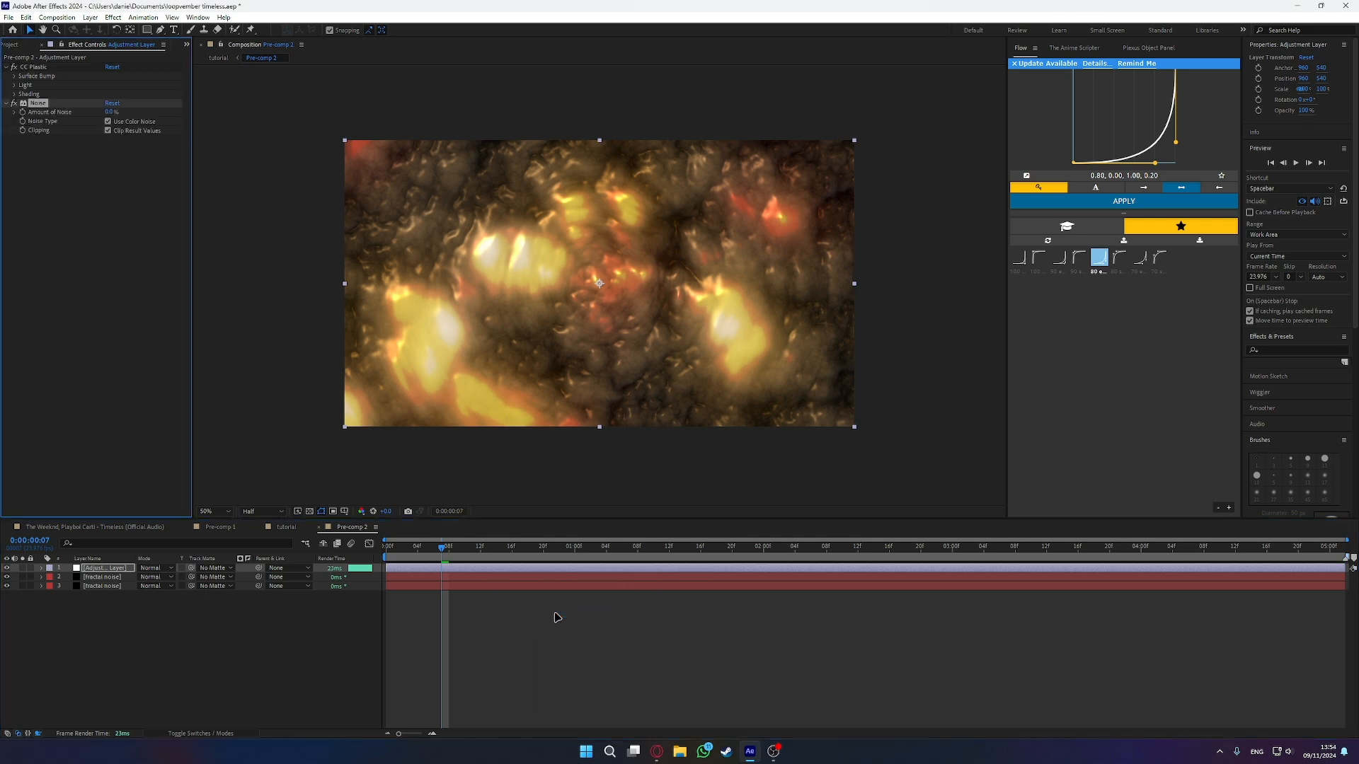
scroll(636, 401, "up", 2)
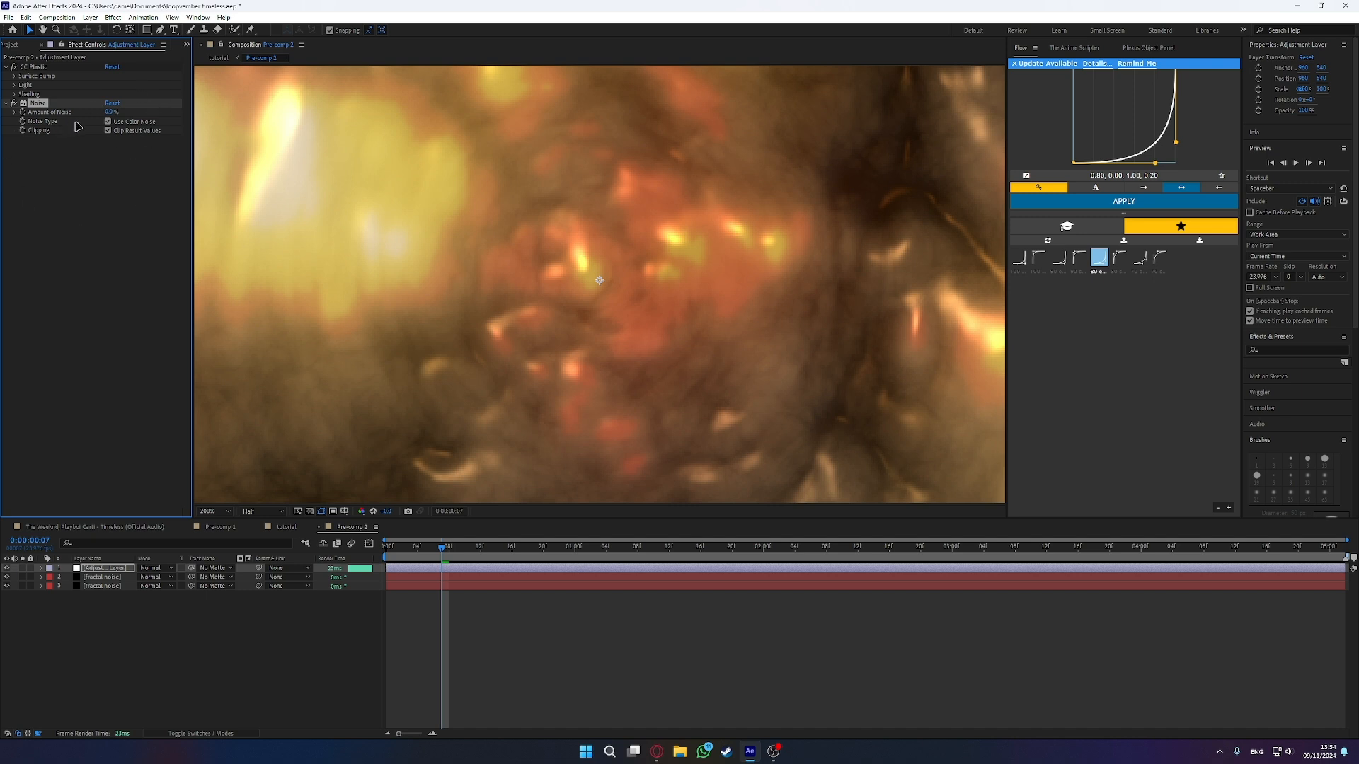
left_click(111, 112)
type("20")
key("Return")
scroll(230, 227, "down", 5)
scroll(452, 279, "up", 9)
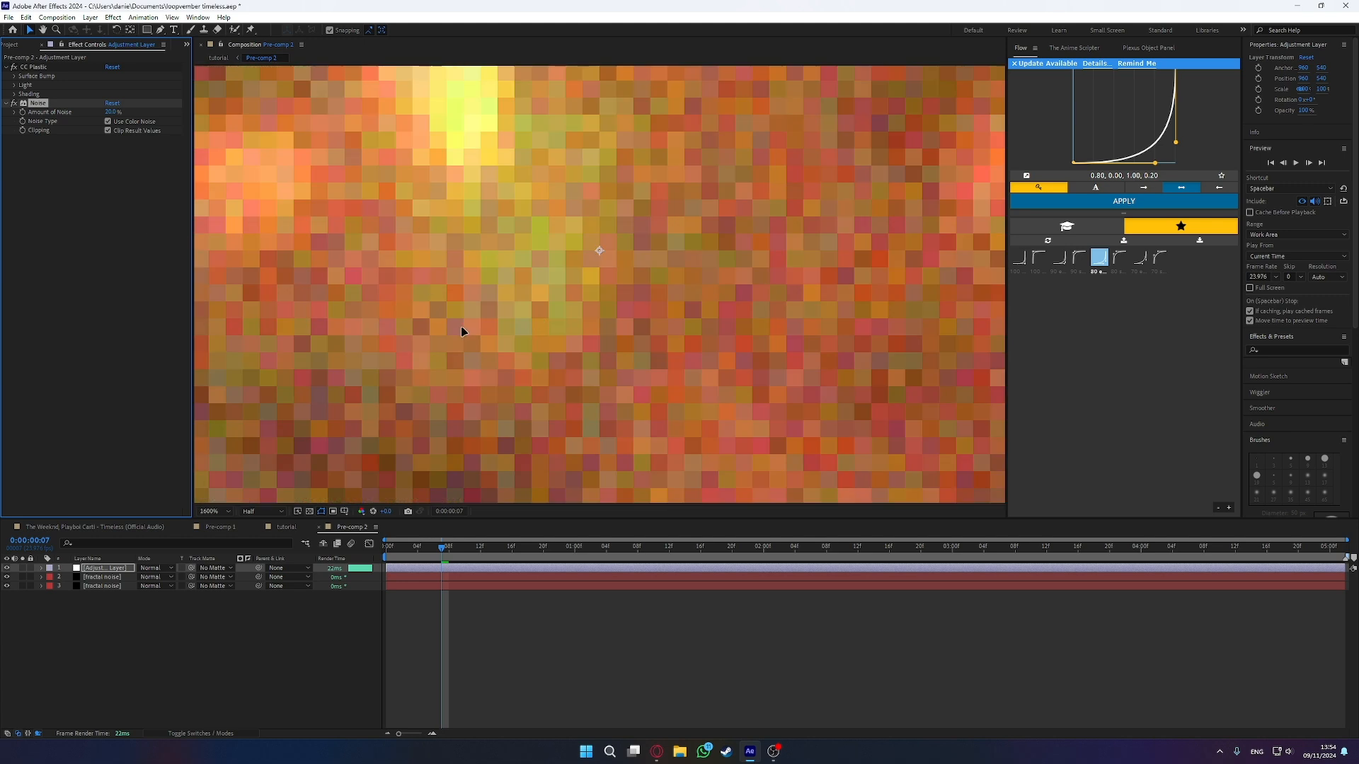
scroll(588, 323, "down", 4)
scroll(449, 212, "down", 6)
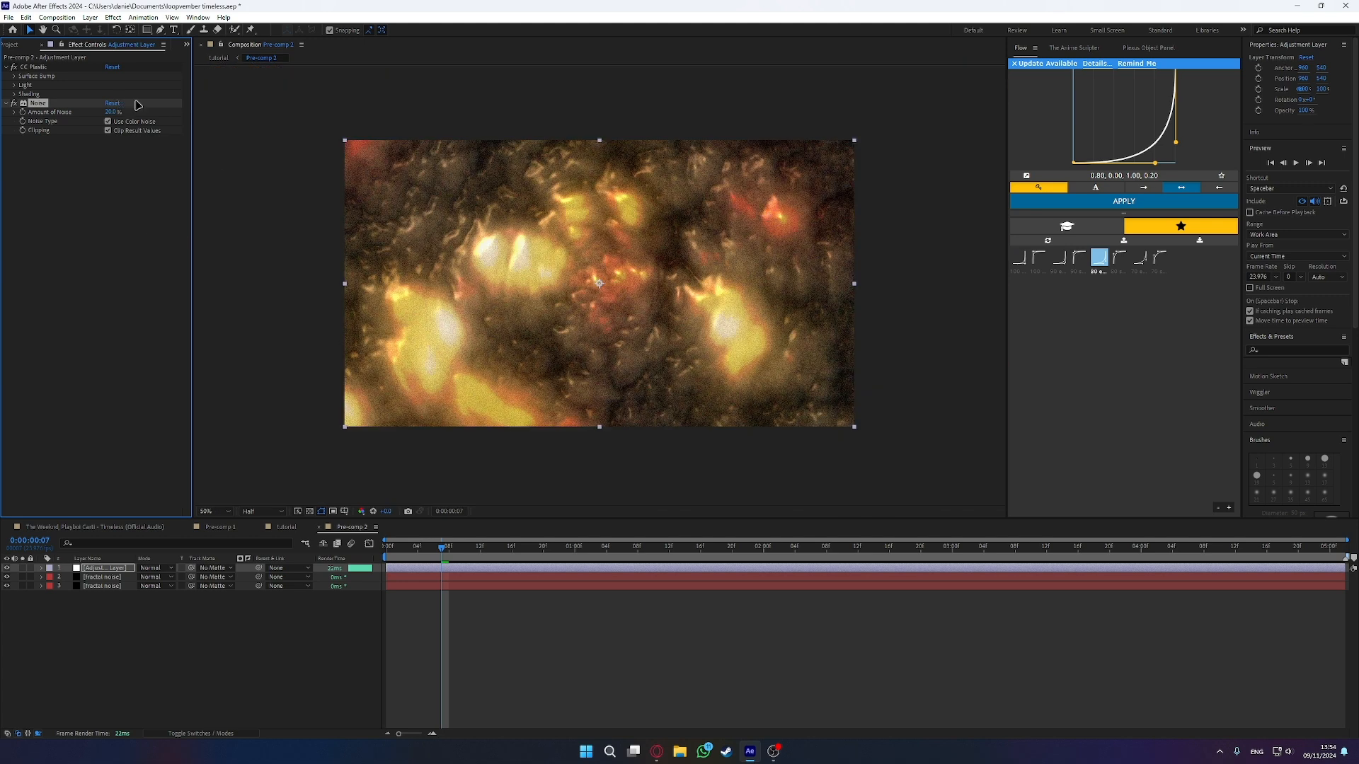
- Turn off color noise in the Noise effect, set its amount to 5% and preview the animation
scroll(596, 290, "up", 2)
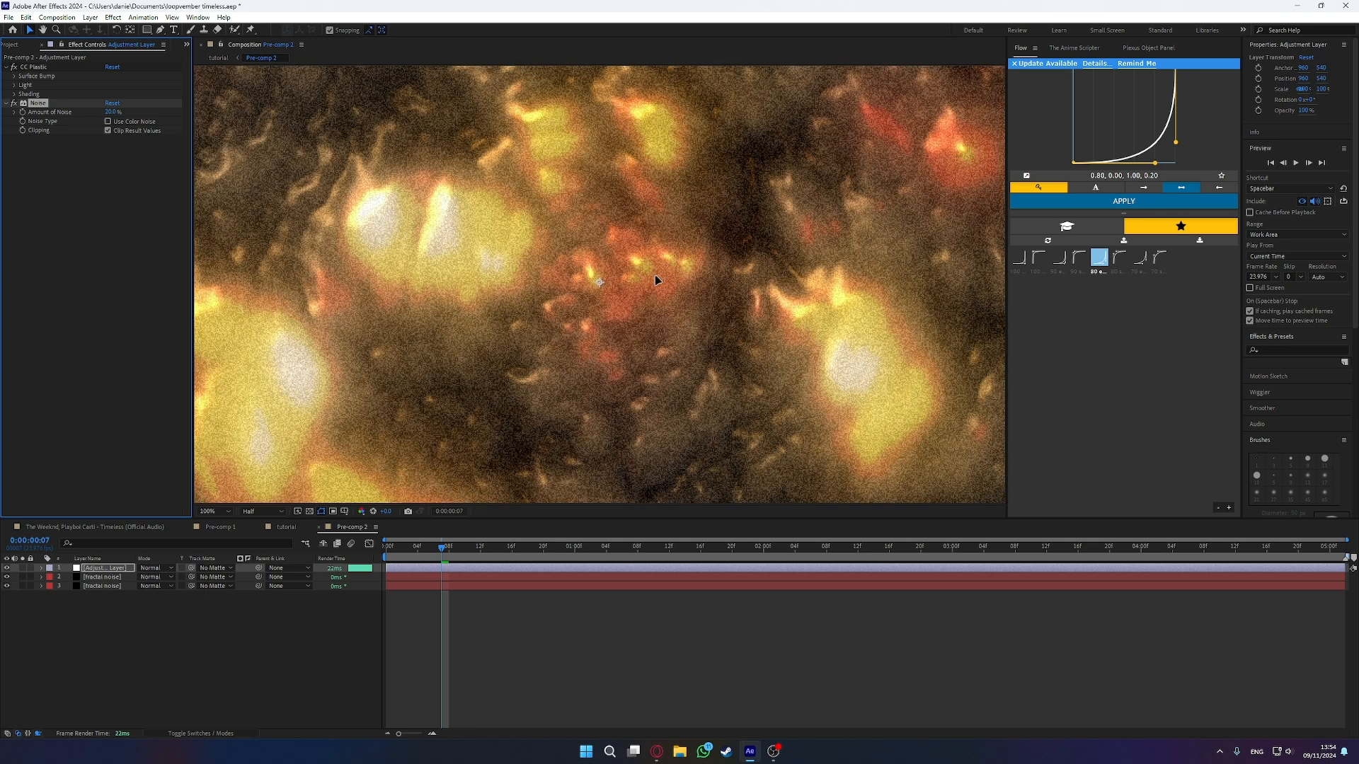
scroll(682, 293, "down", 2)
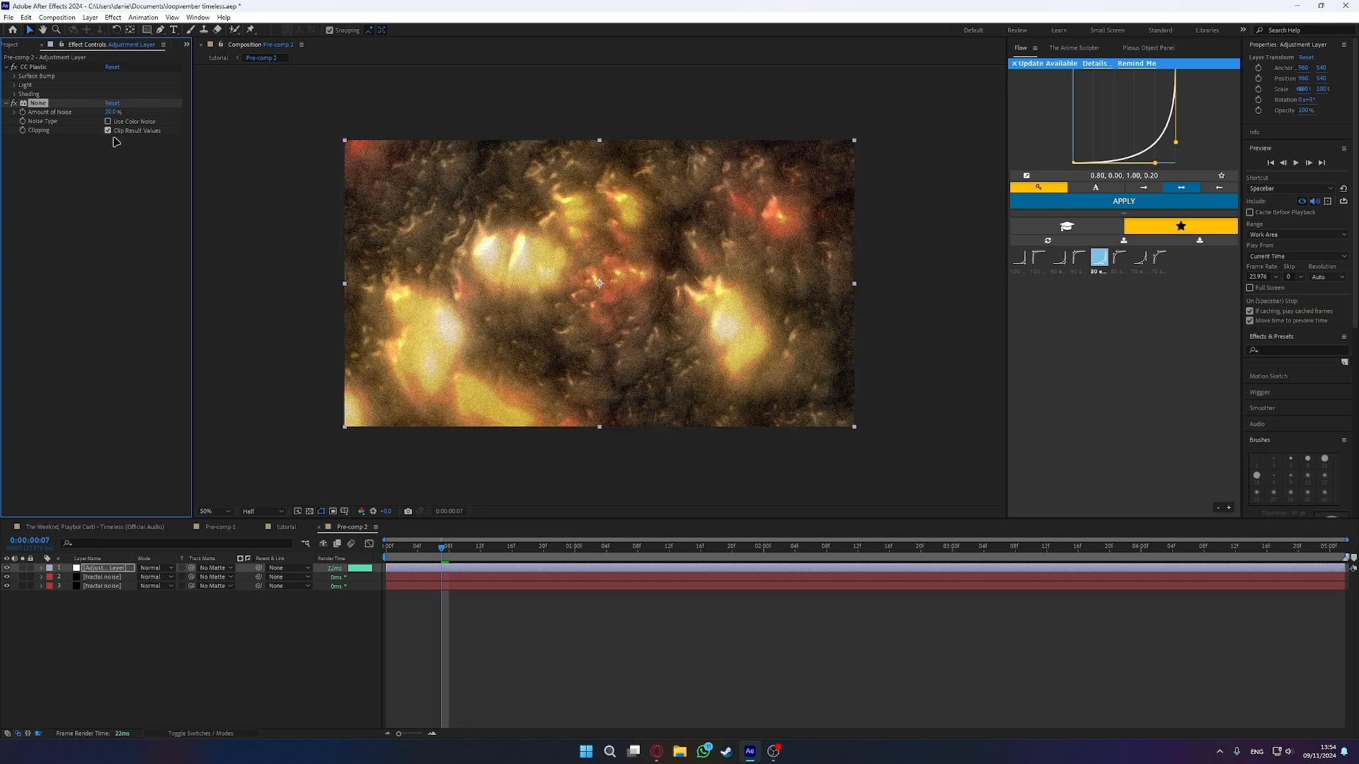
left_click(111, 112)
type("5")
key("Return")
key("space")
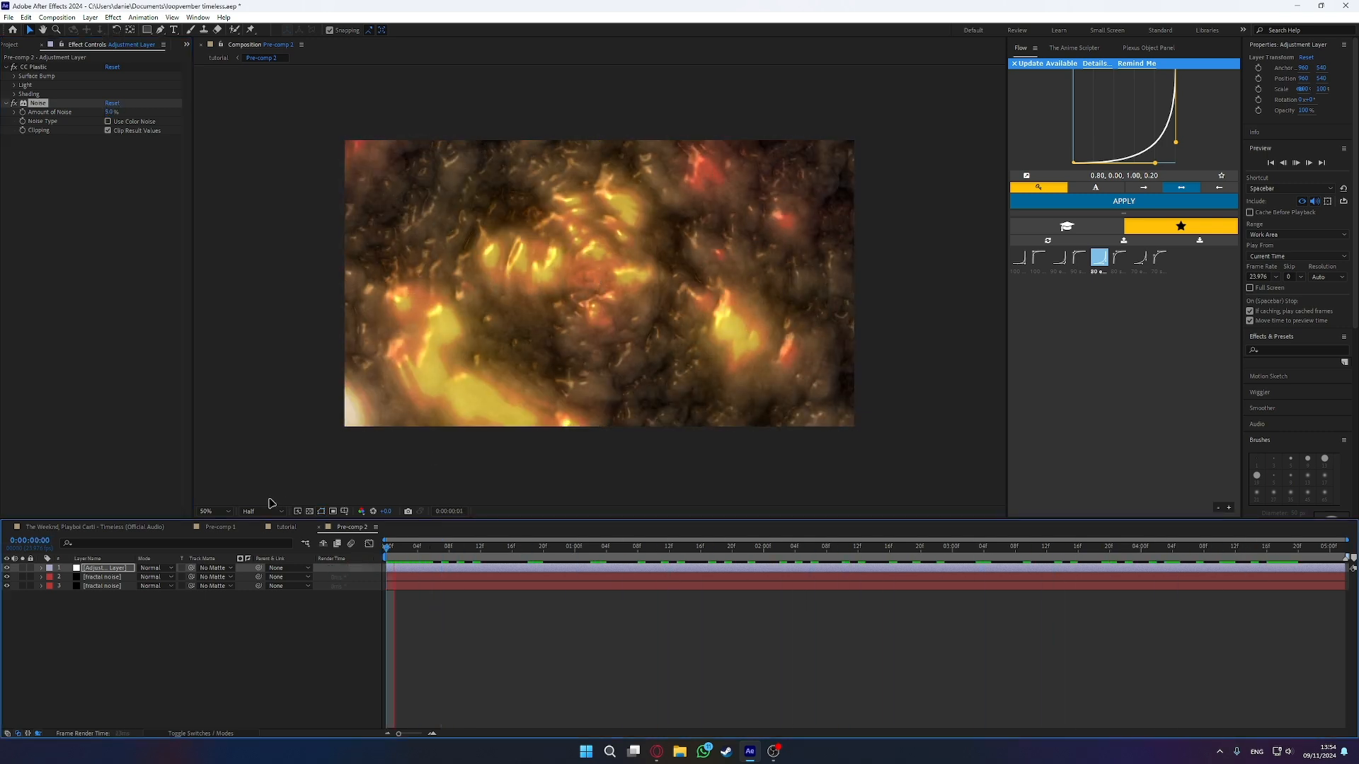
left_click(389, 557)
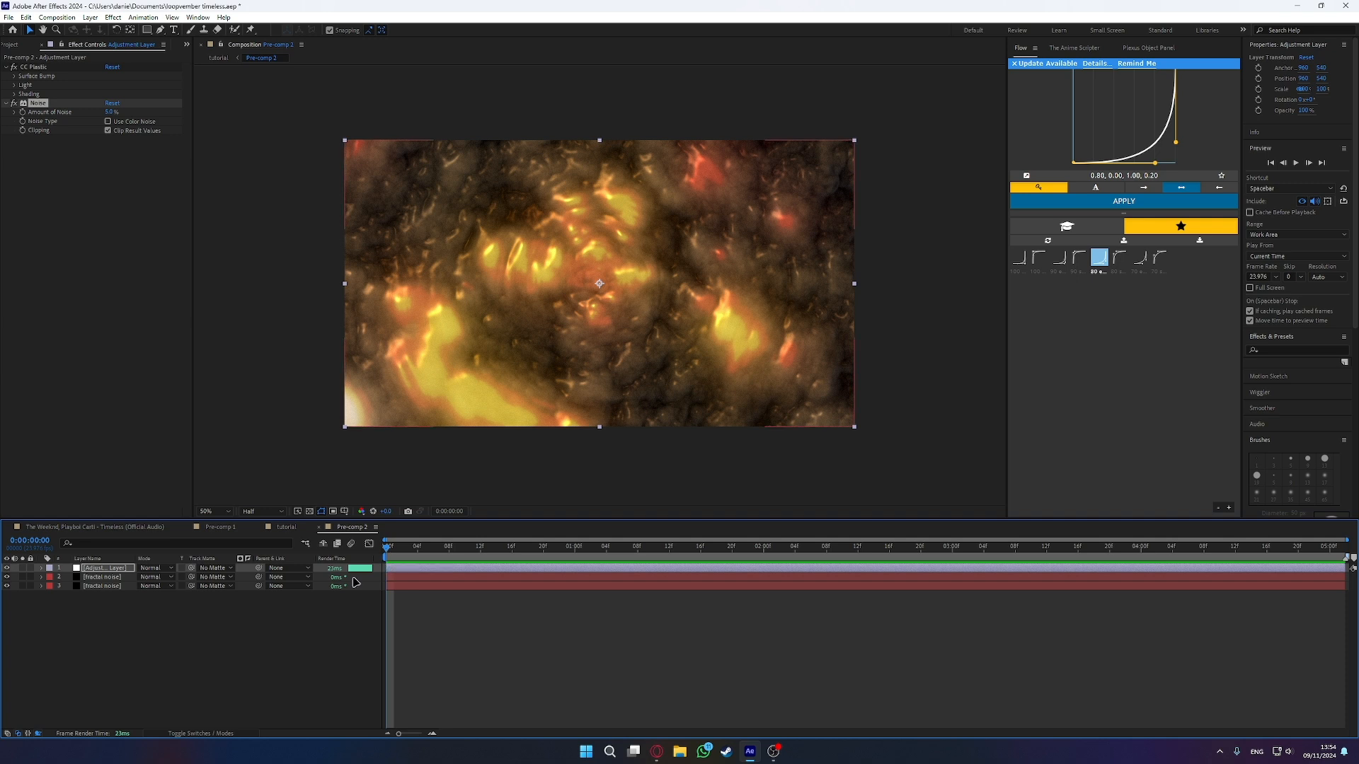
- Add a second adjustment layer on top of Pre-comp 2 and apply the Mood Lighting - amorphous preset to it
key("ctrl+d")
left_click(455, 640)
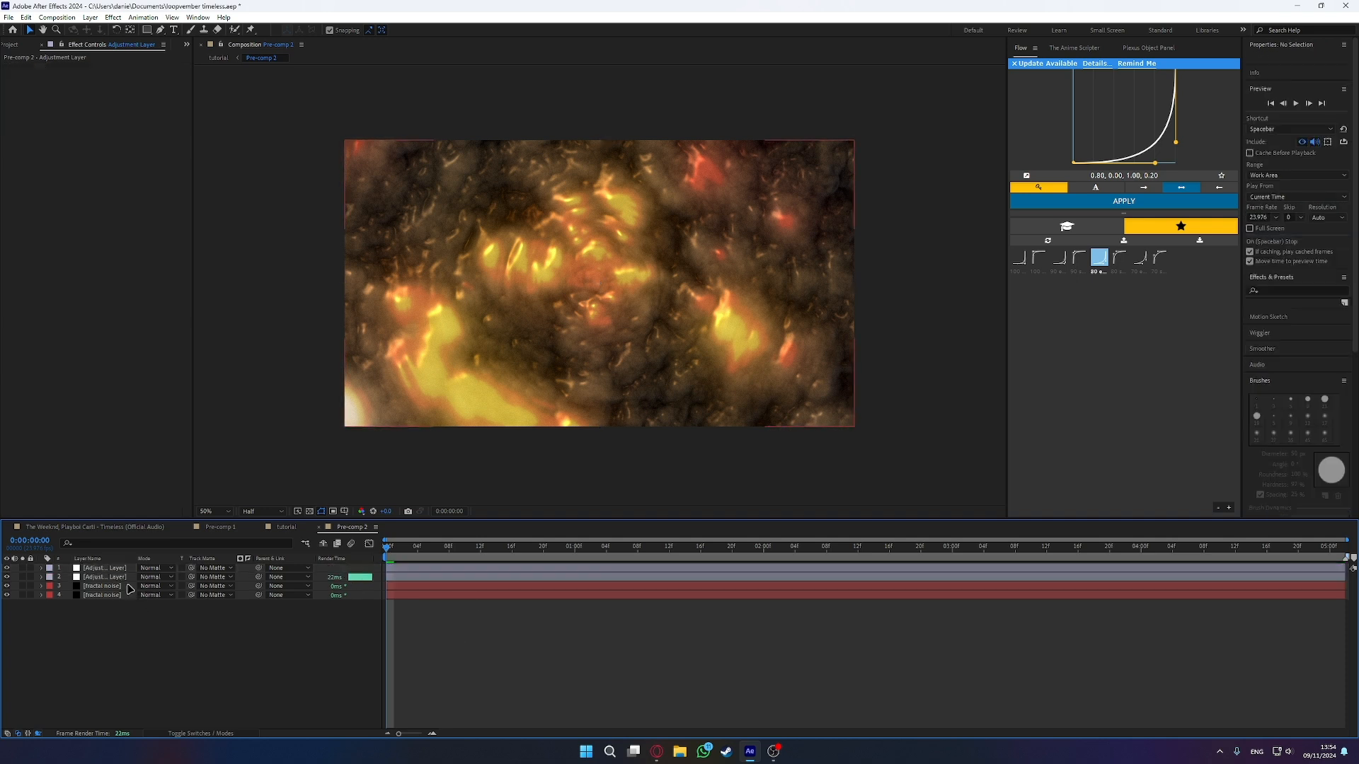
left_click(106, 569)
key("ctrl+space")
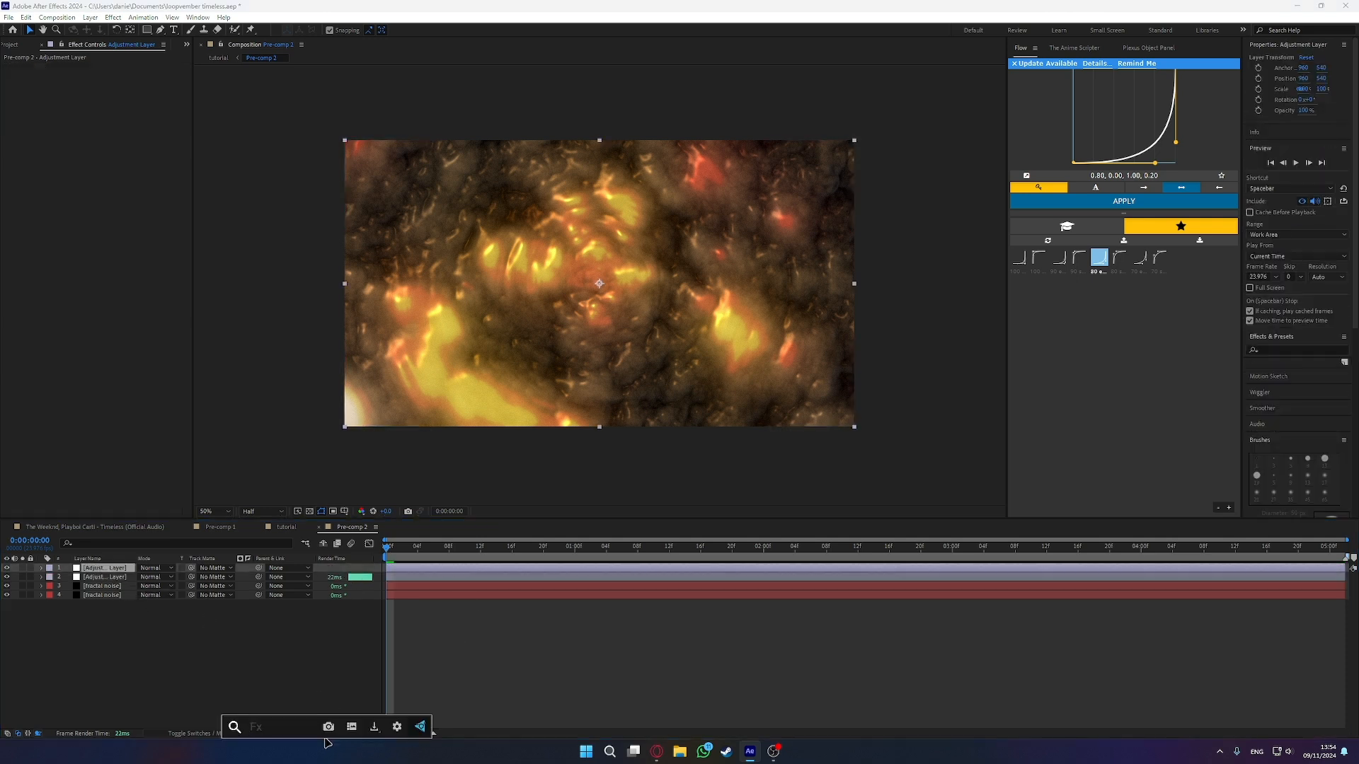
type("mood")
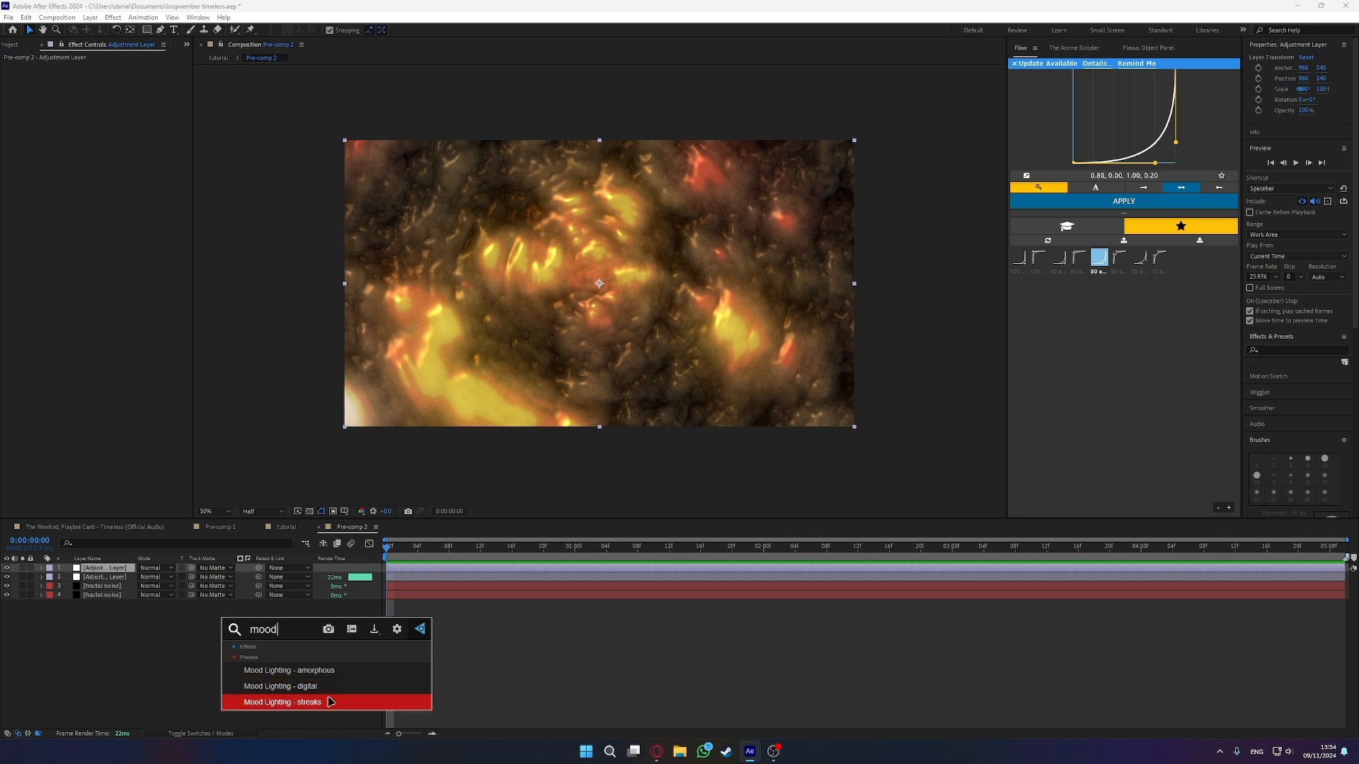
left_click(327, 670)
left_click(549, 677)
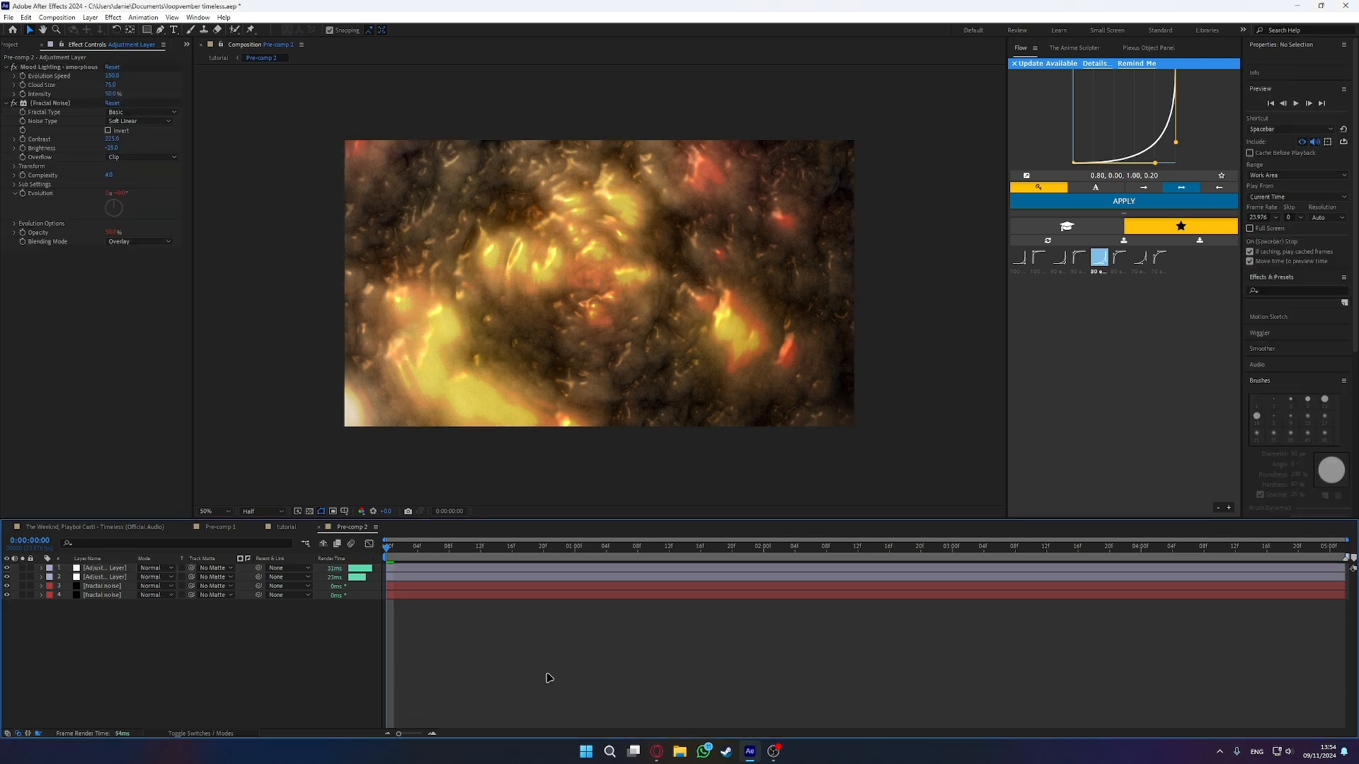
- Preview the Pre-comp 2 animation and compare it with the one in Pre-comp 1
left_click_drag(424, 558, 388, 559)
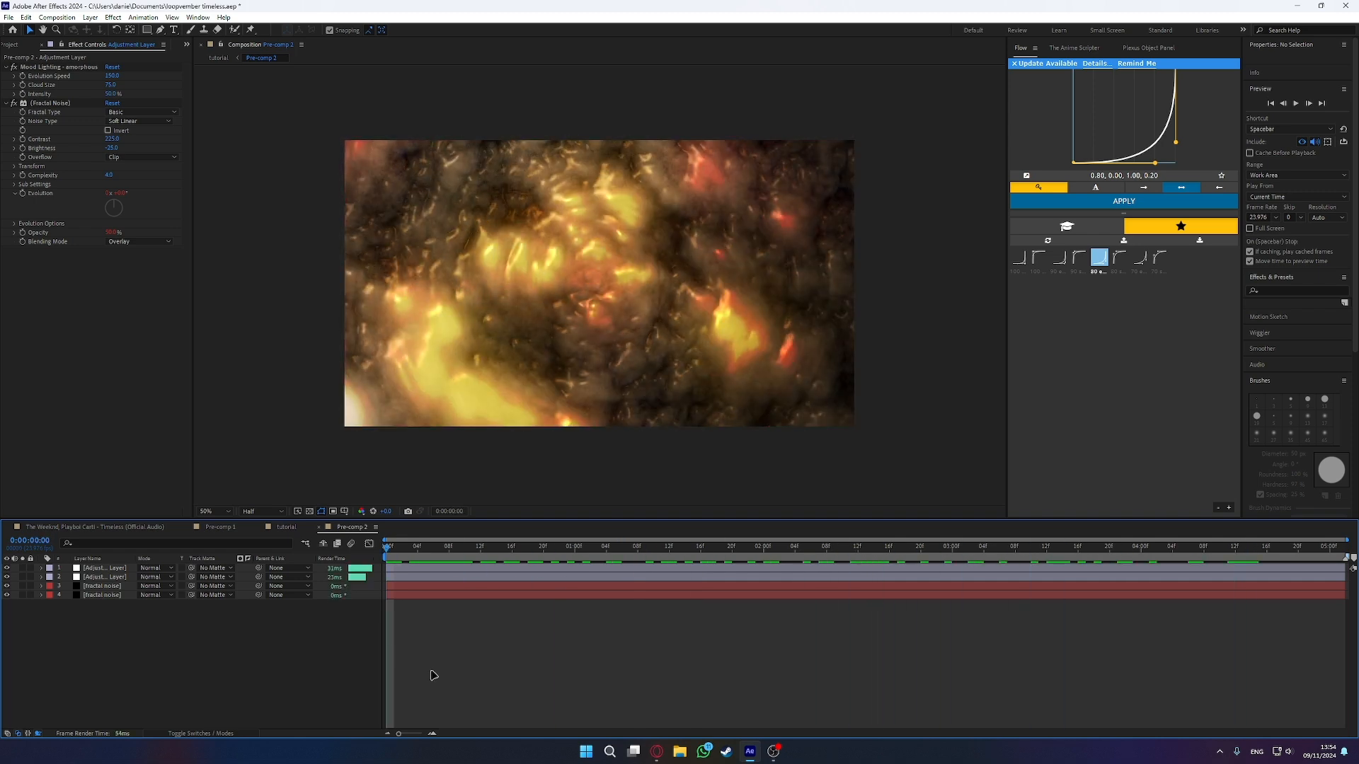
key("space")
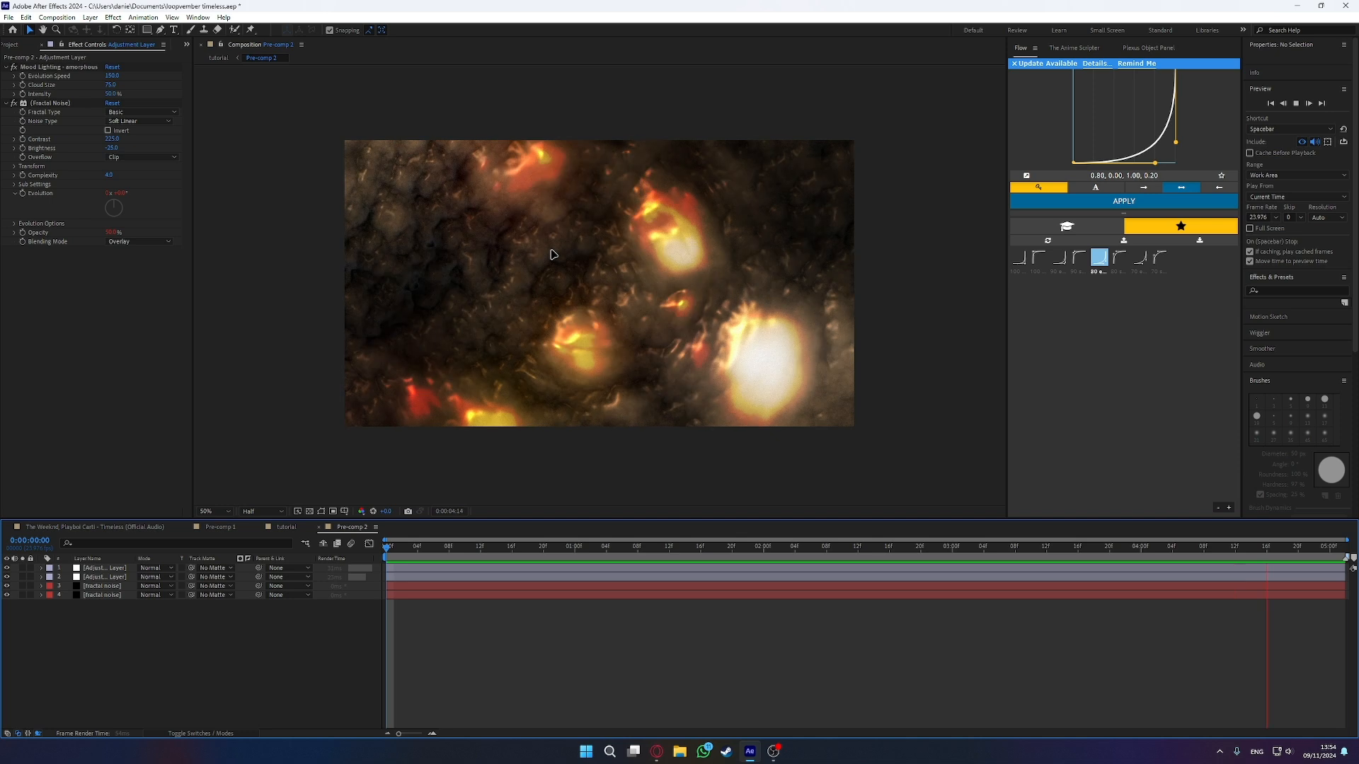
left_click(409, 549)
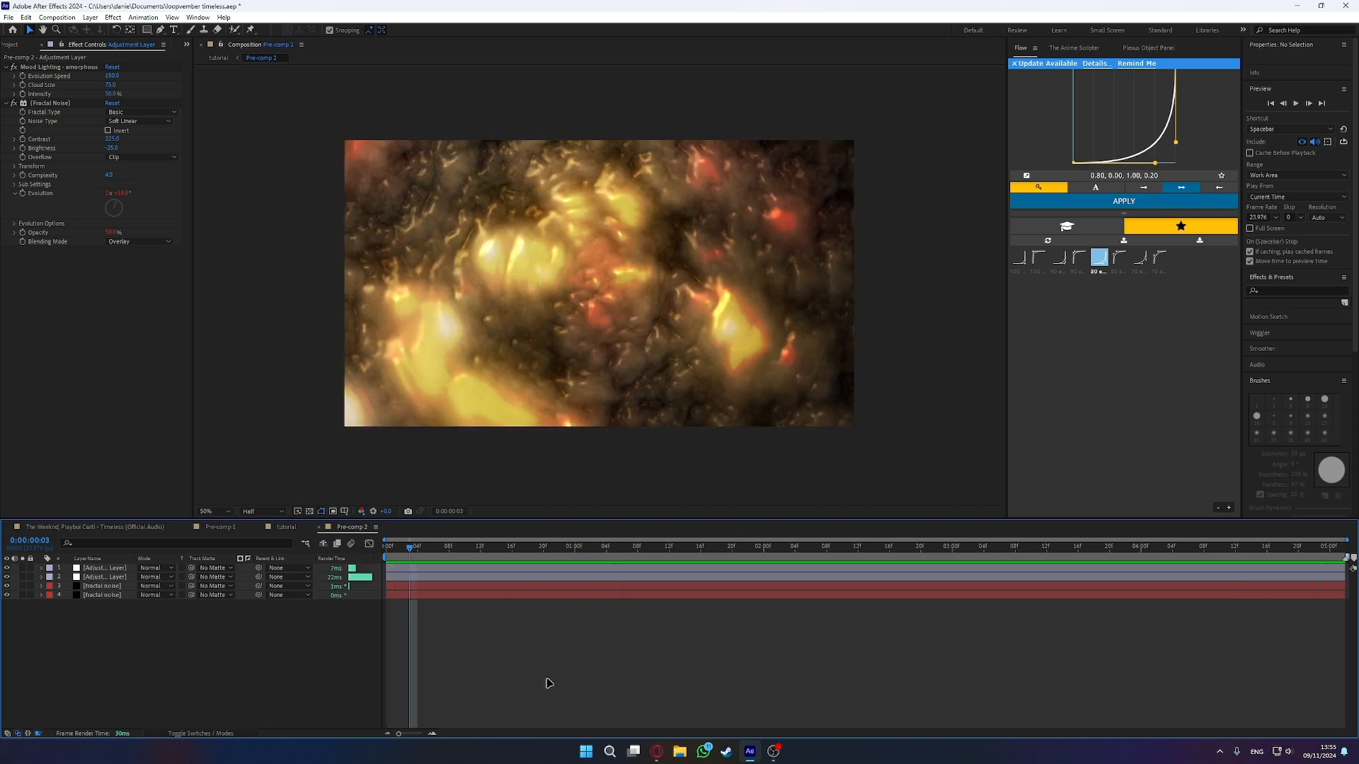
left_click(211, 528)
key("space")
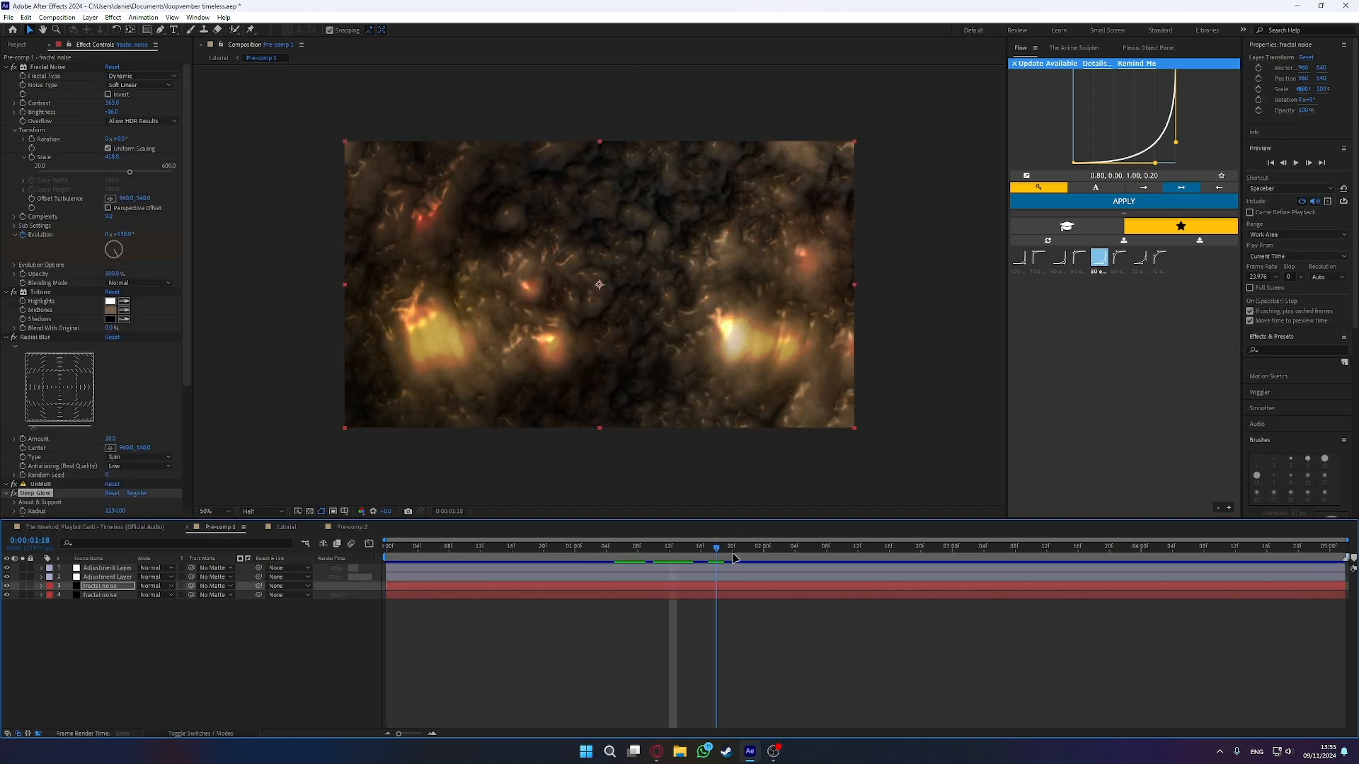
left_click_drag(679, 575, 539, 571)
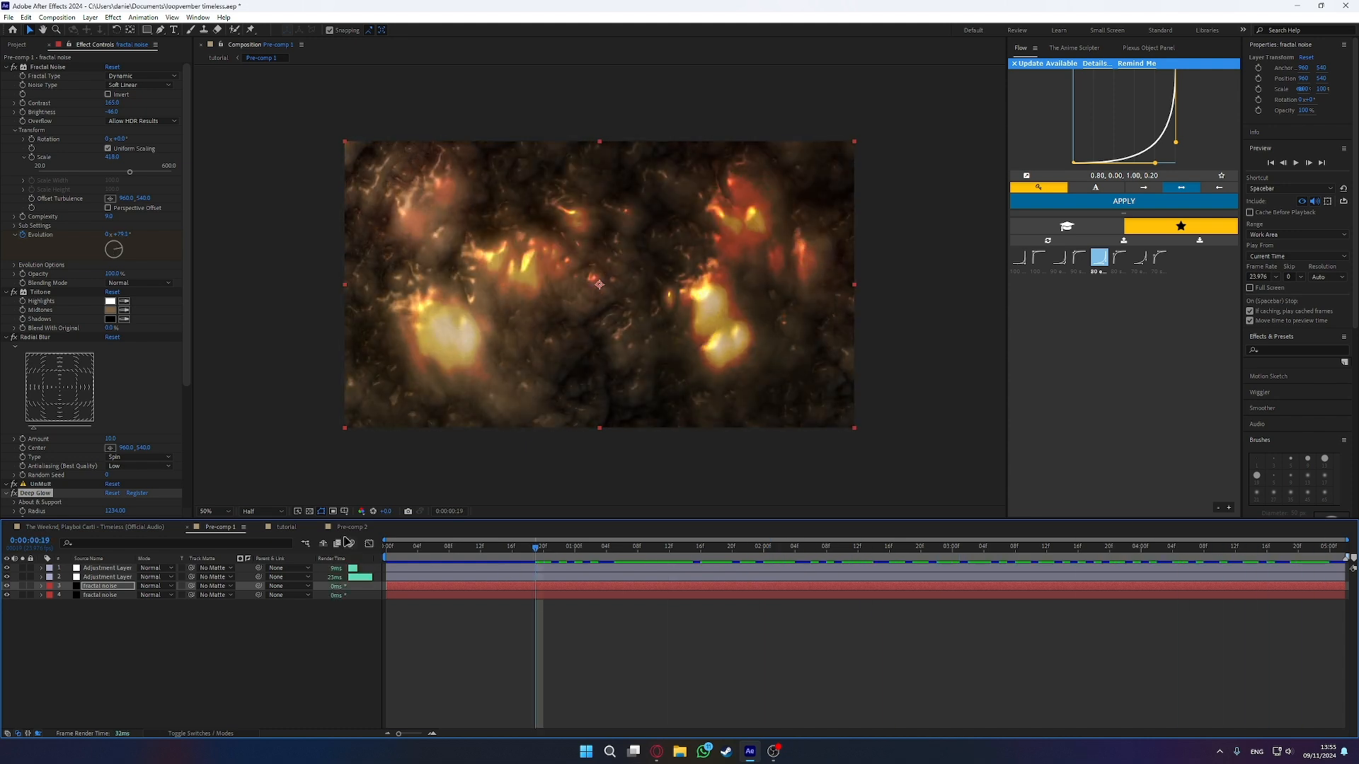
left_click(347, 528)
left_click_drag(423, 548, 1175, 566)
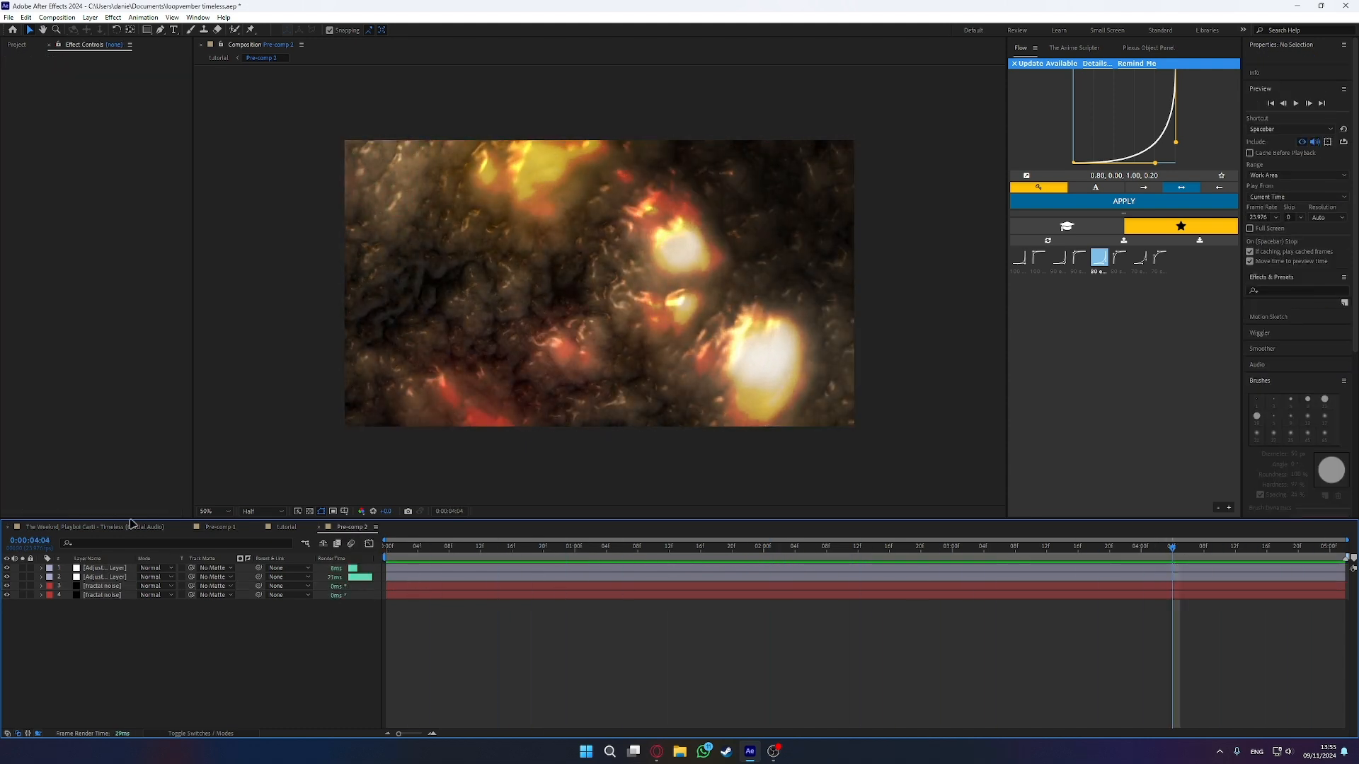
- Open the tutorial composition and scrub through its Pre-comp 2 section
left_click(95, 527)
left_click_drag(788, 547, 381, 548)
left_click(235, 527)
left_click(276, 528)
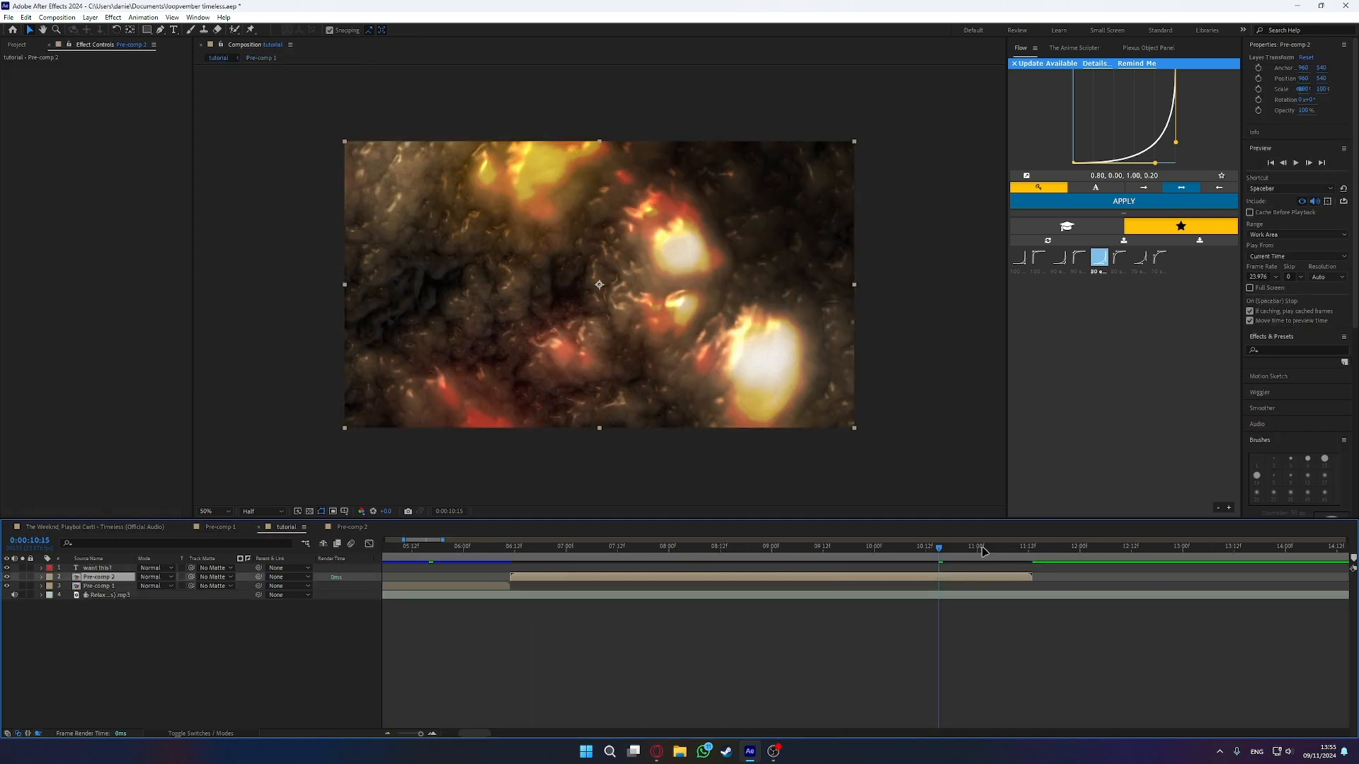
left_click_drag(775, 553, 725, 557)
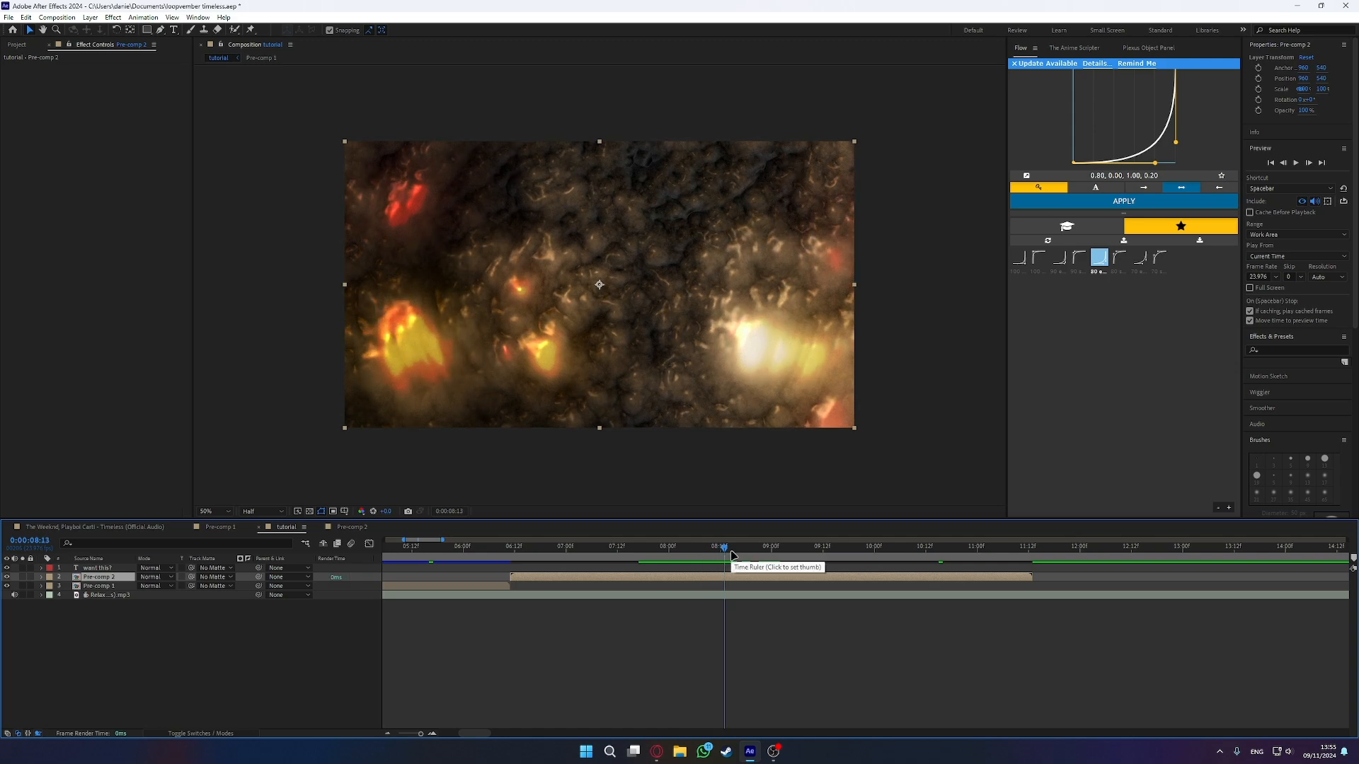